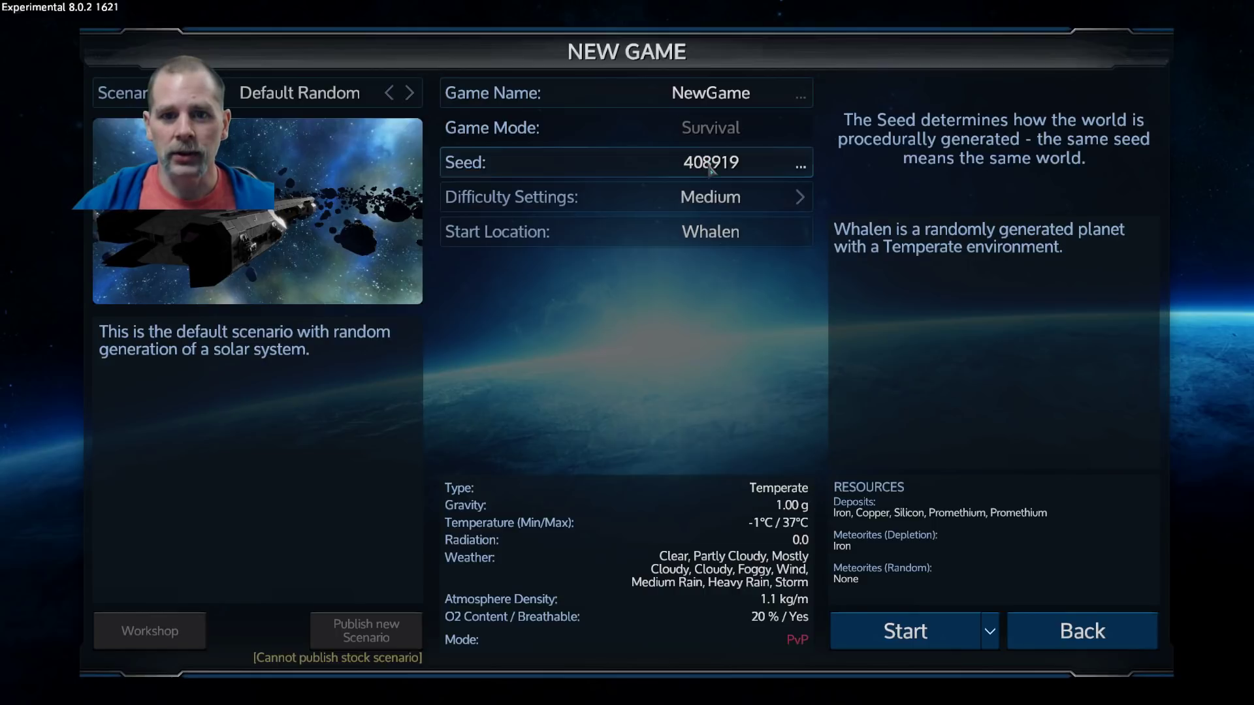
# Name the new game "Build 1621".
pyautogui.click(716, 105)
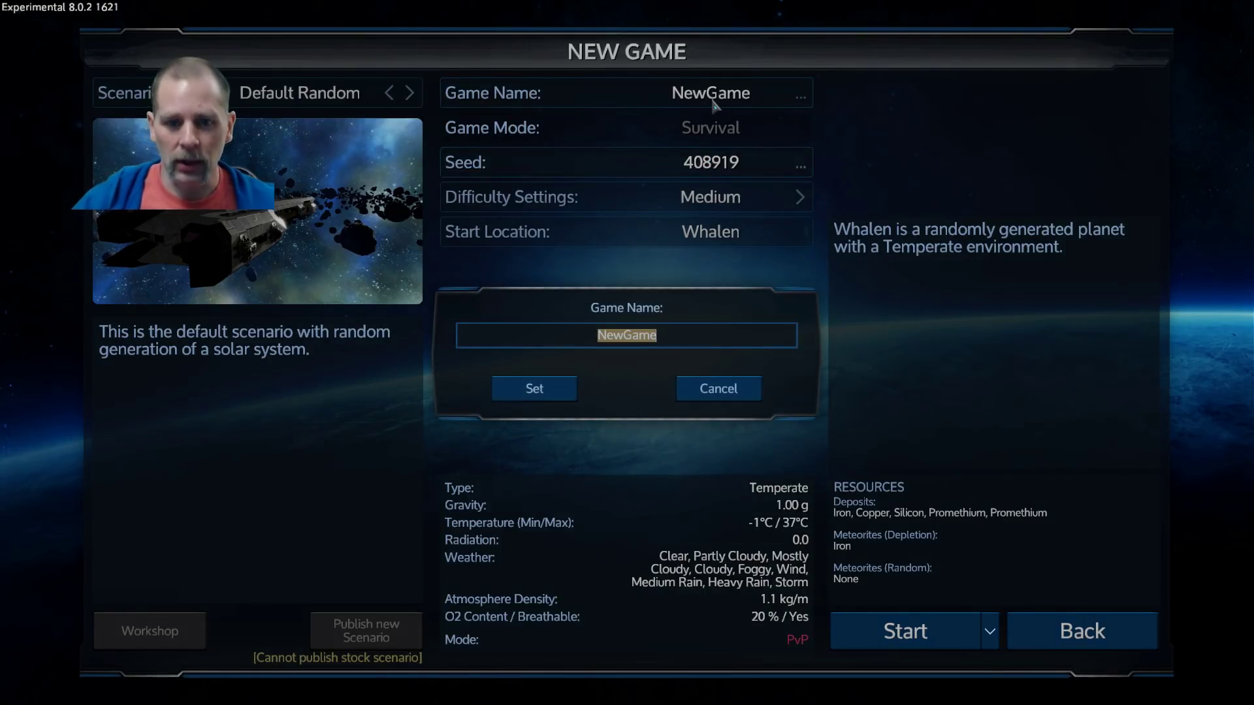
pyautogui.write('Bui')
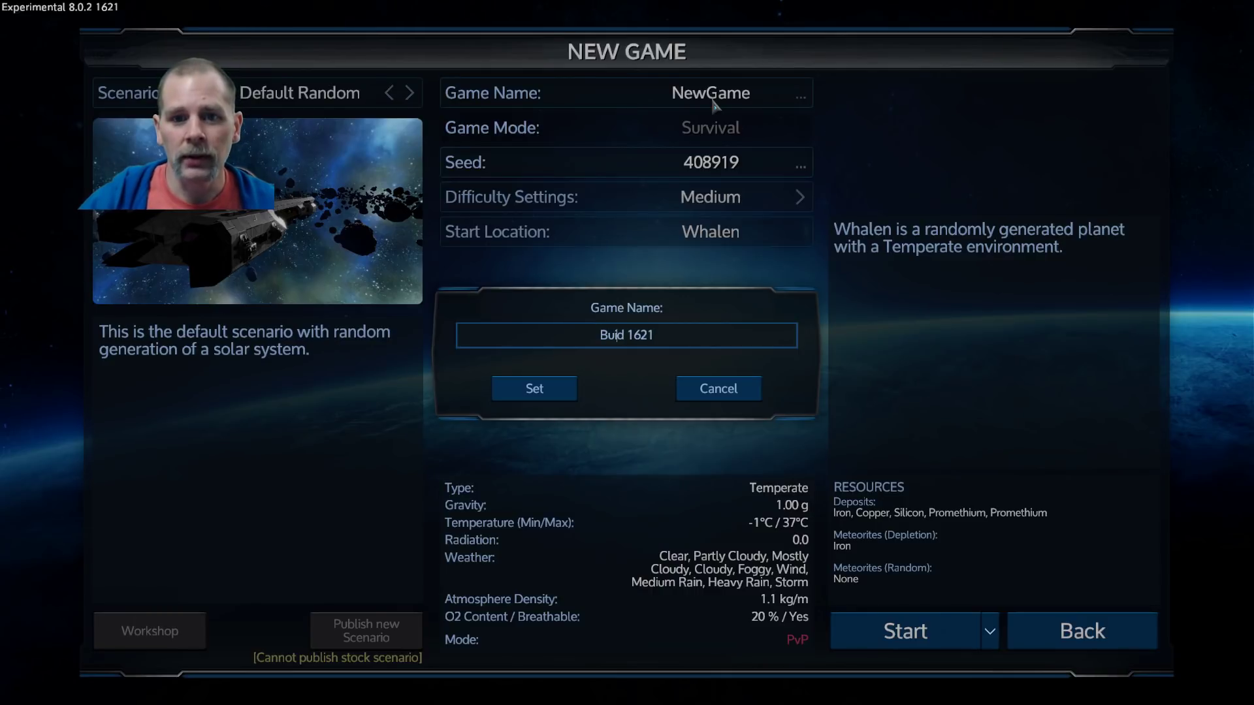
pyautogui.write('l')
pyautogui.press('Return')
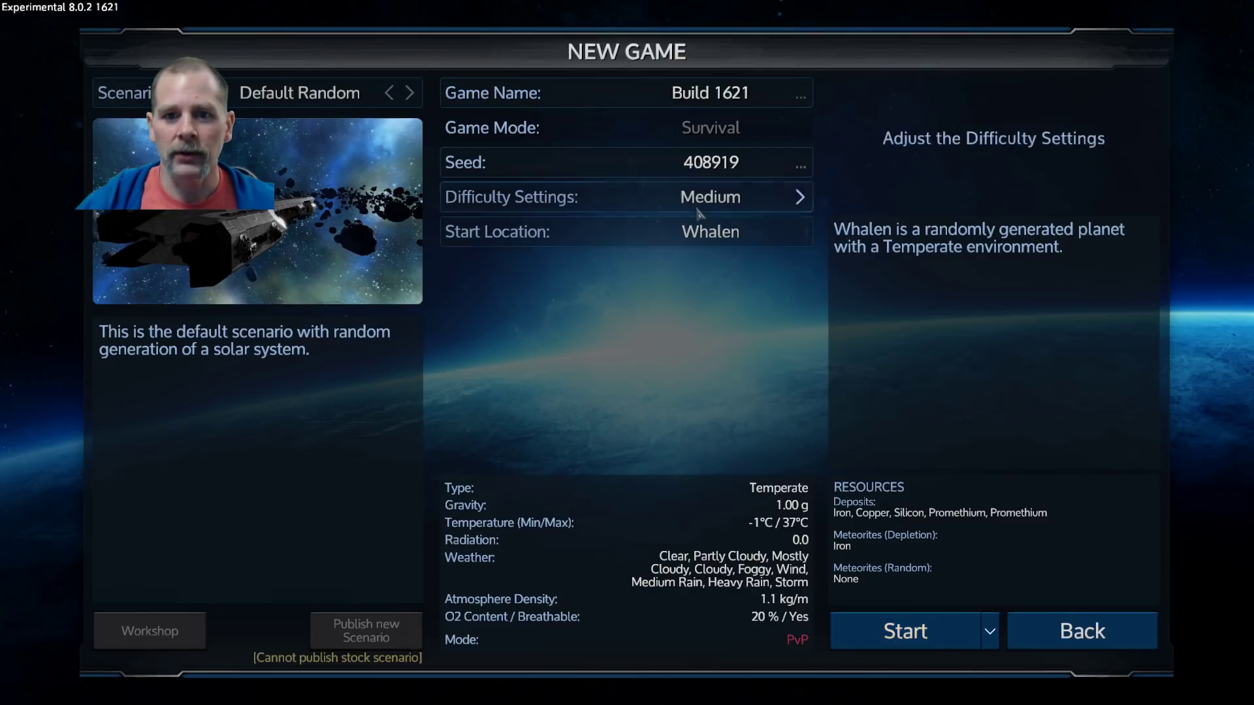
# Set Player Progression and Constructor Craft Speed to Fast in the difficulty settings and apply them.
pyautogui.click(603, 199)
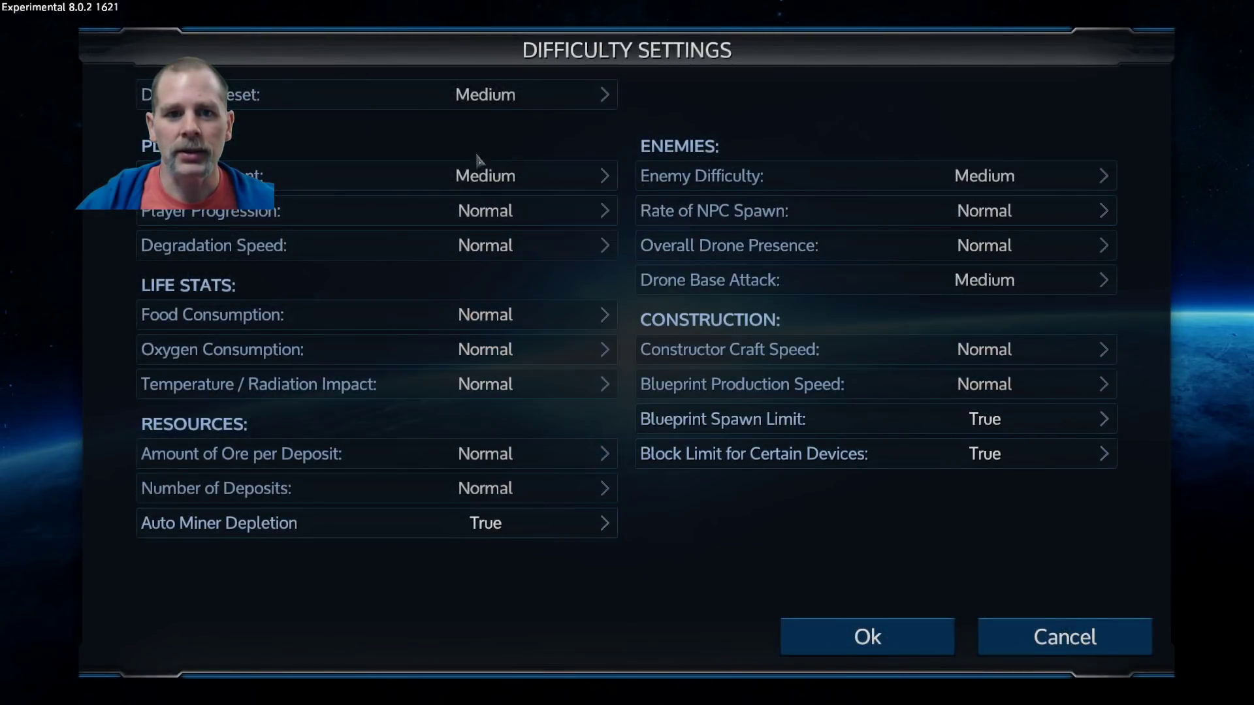
pyautogui.click(397, 211)
pyautogui.click(397, 210)
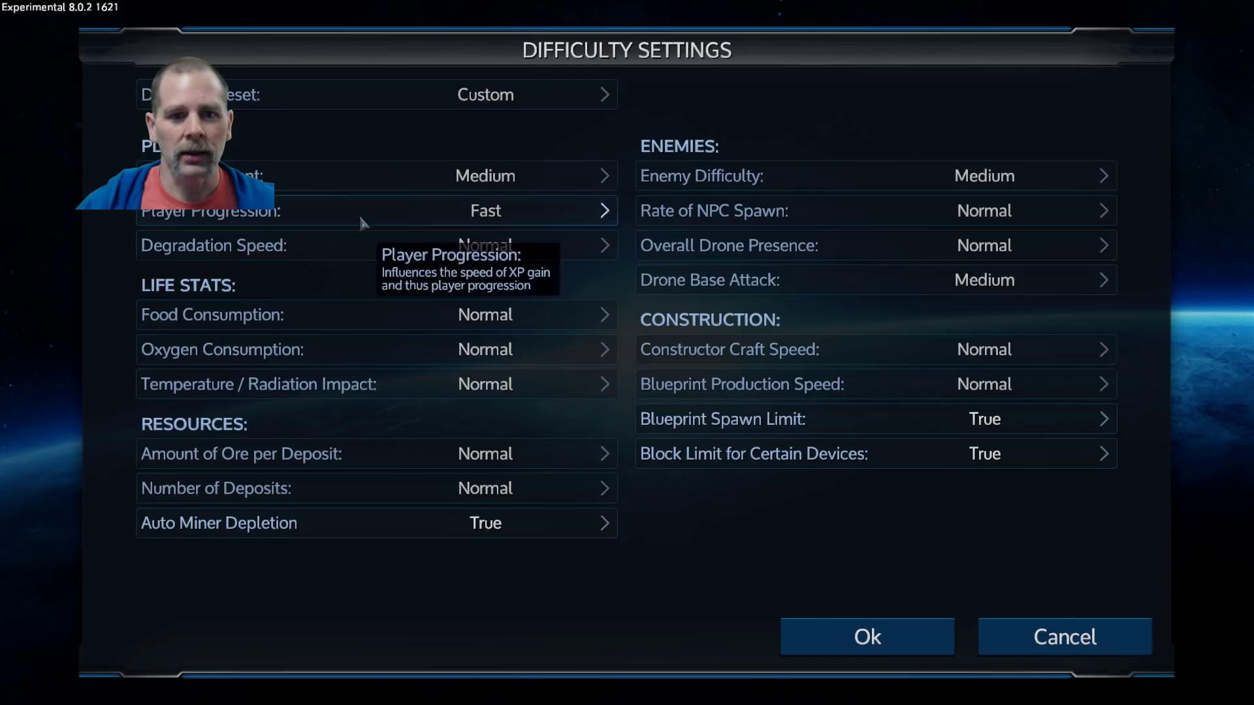
pyautogui.click(817, 351)
pyautogui.click(817, 351)
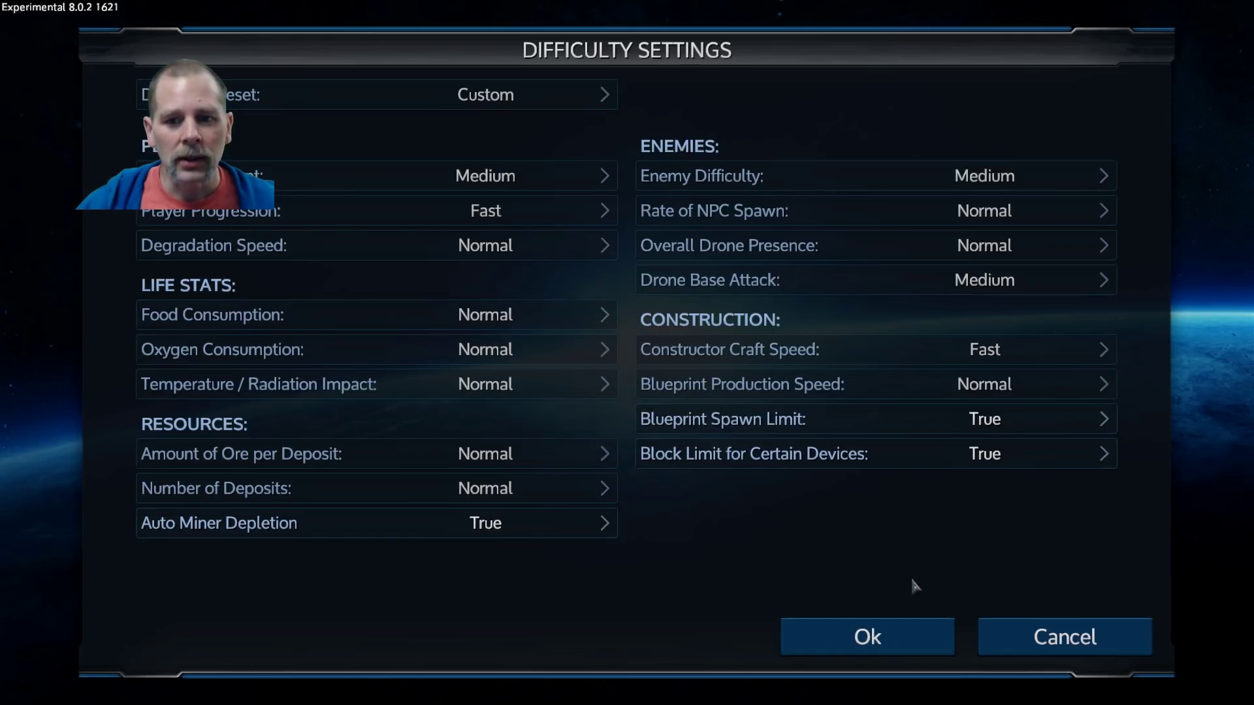
pyautogui.click(853, 647)
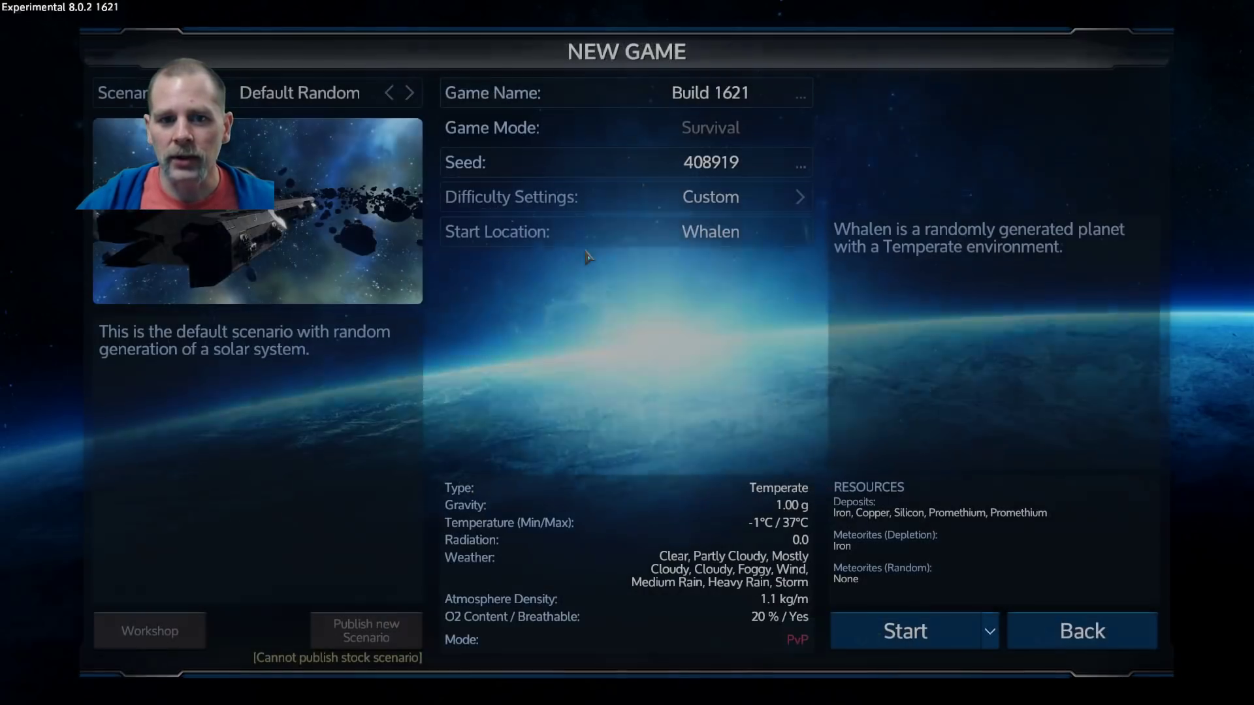
# Start the new game, leave the escape pod prompt, and skip the Robinson Protocol chapter.
pyautogui.click(885, 629)
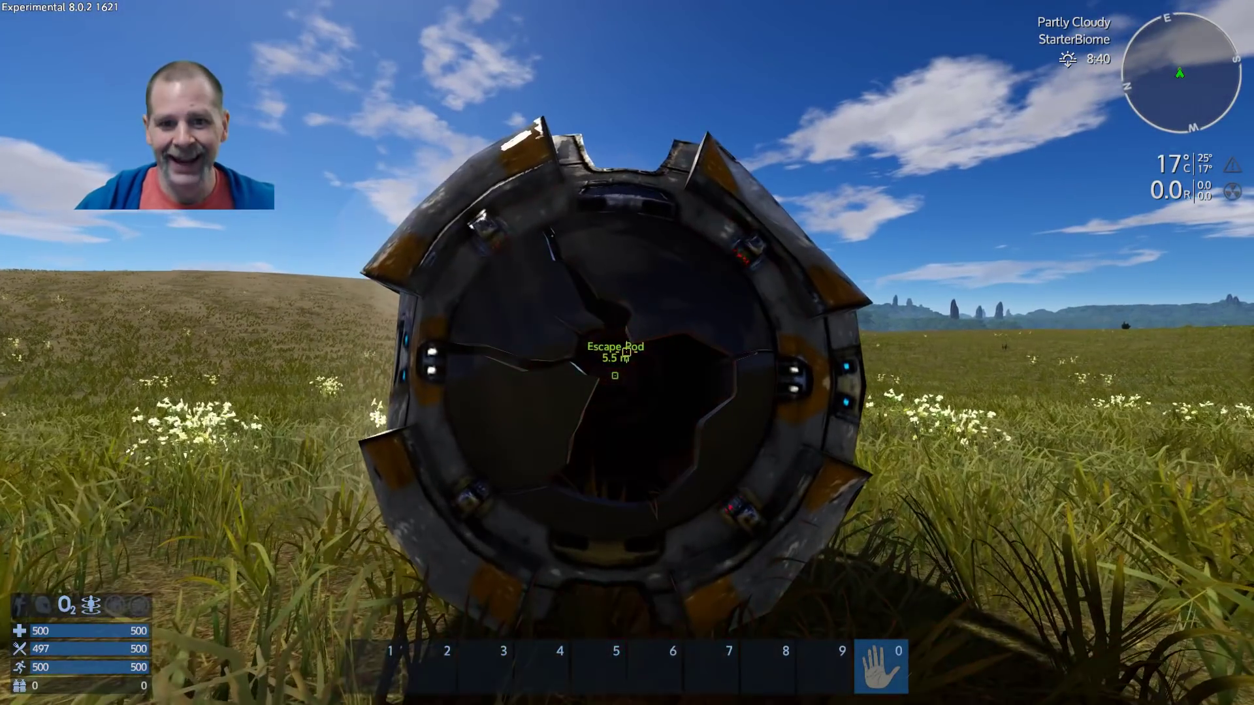
pyautogui.press('f')
pyautogui.press('Escape')
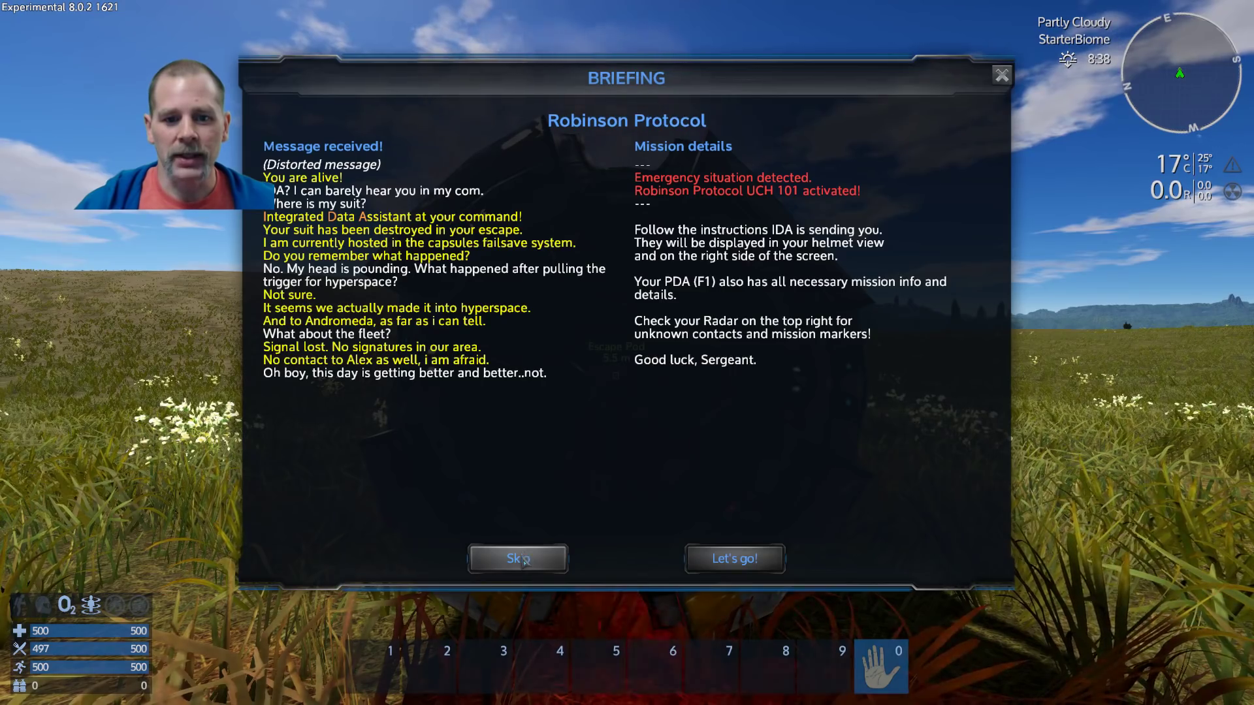
pyautogui.click(522, 560)
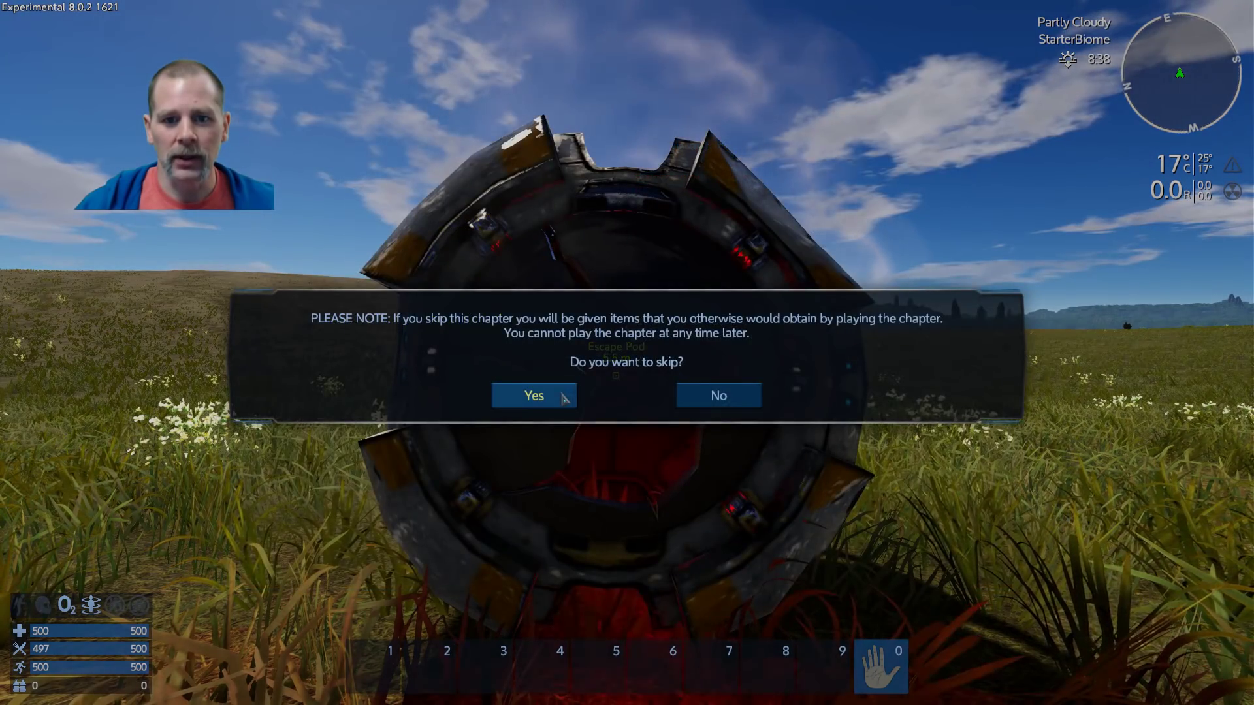
pyautogui.click(563, 396)
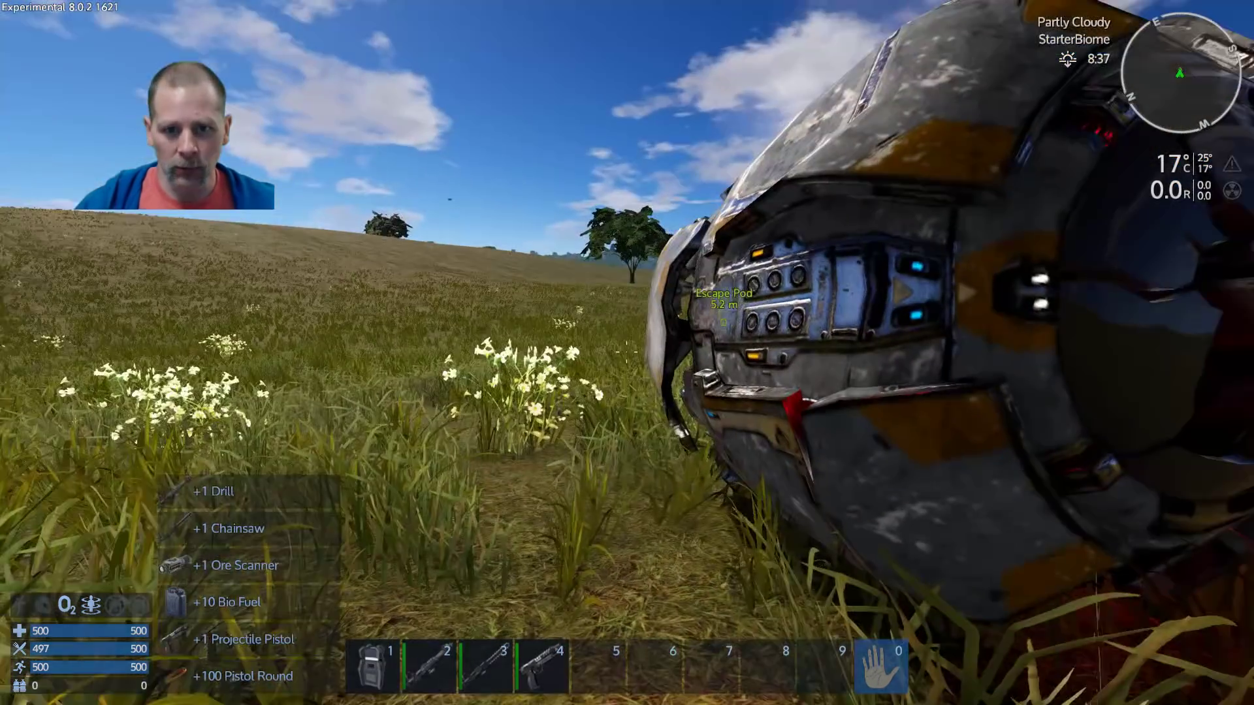
# Enable the item menu with the console command "im".
pyautogui.press('F11')
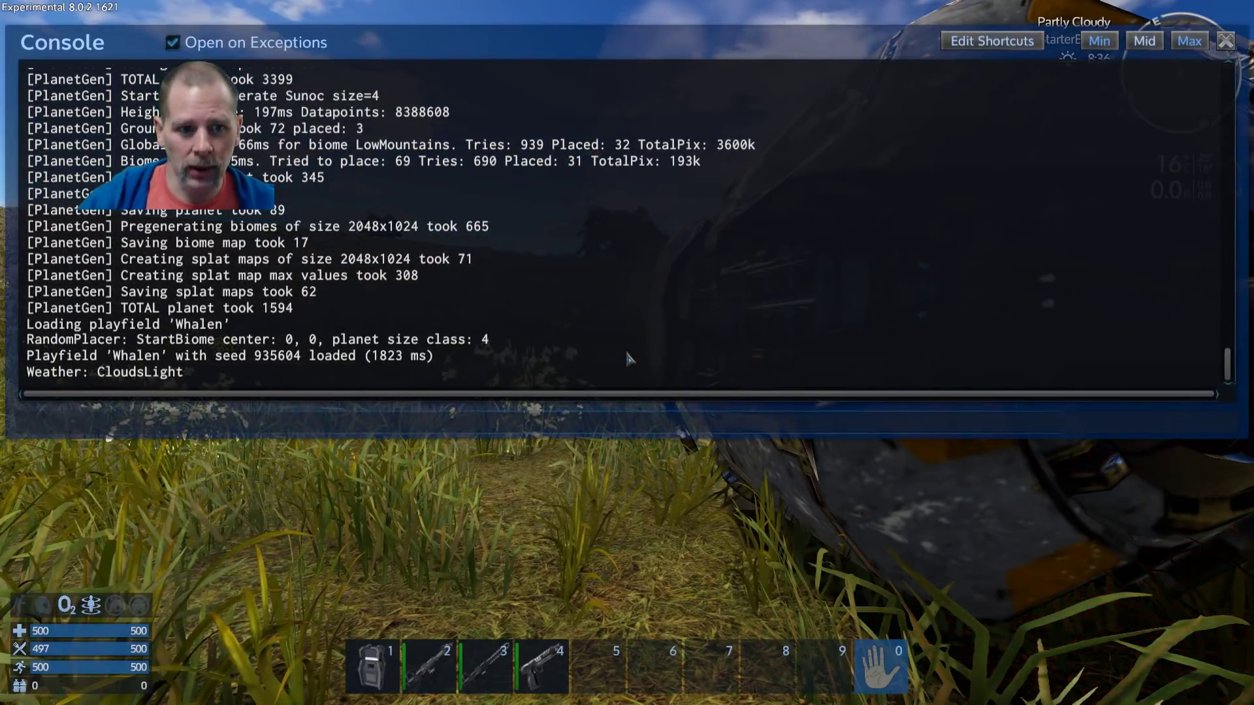
pyautogui.write('im')
pyautogui.press('Return')
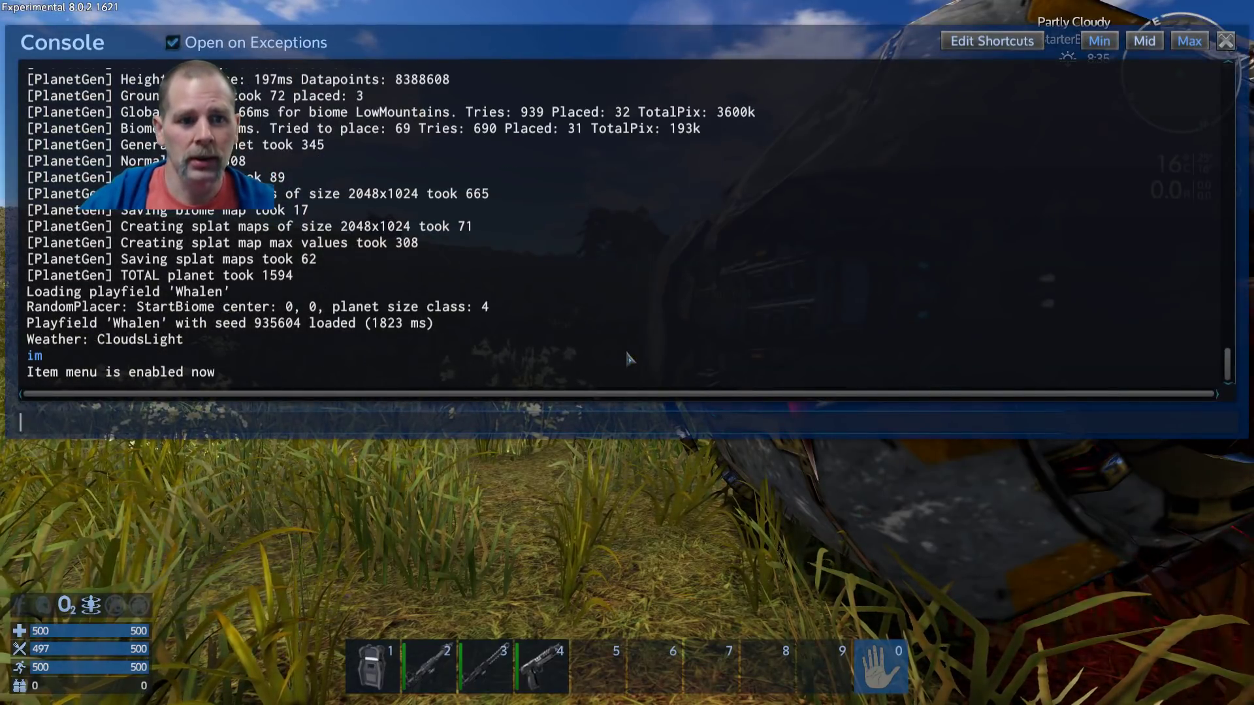
pyautogui.press('F11')
# Clear all the starting items out of the inventory and toolbar with the creative menu open.
pyautogui.press('Tab')
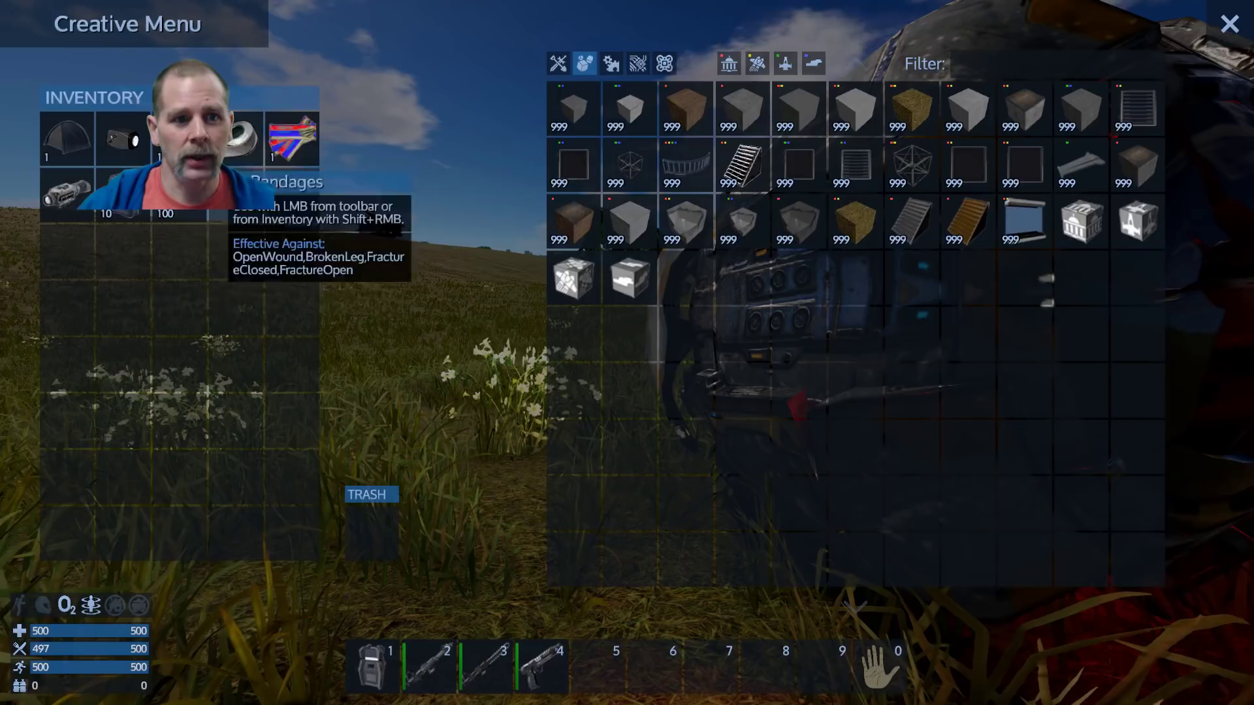
pyautogui.click(235, 138)
pyautogui.click(123, 138)
pyautogui.click(67, 138)
pyautogui.click(292, 138)
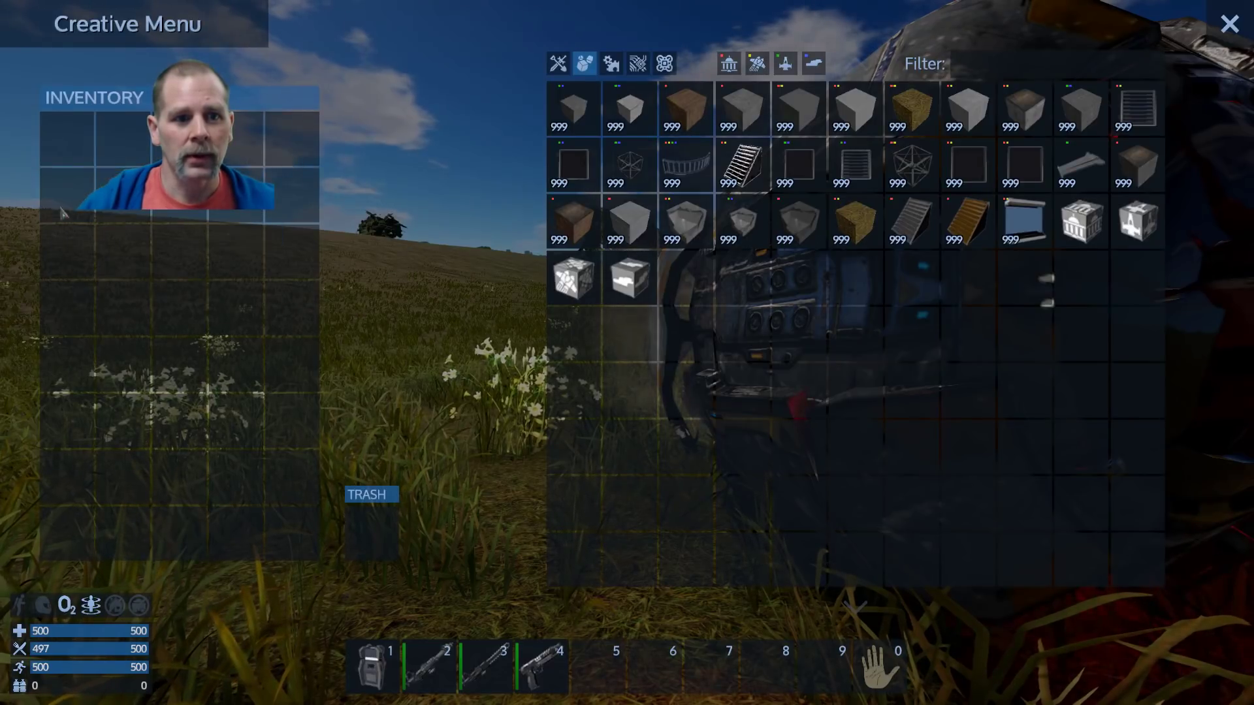
pyautogui.click(392, 660)
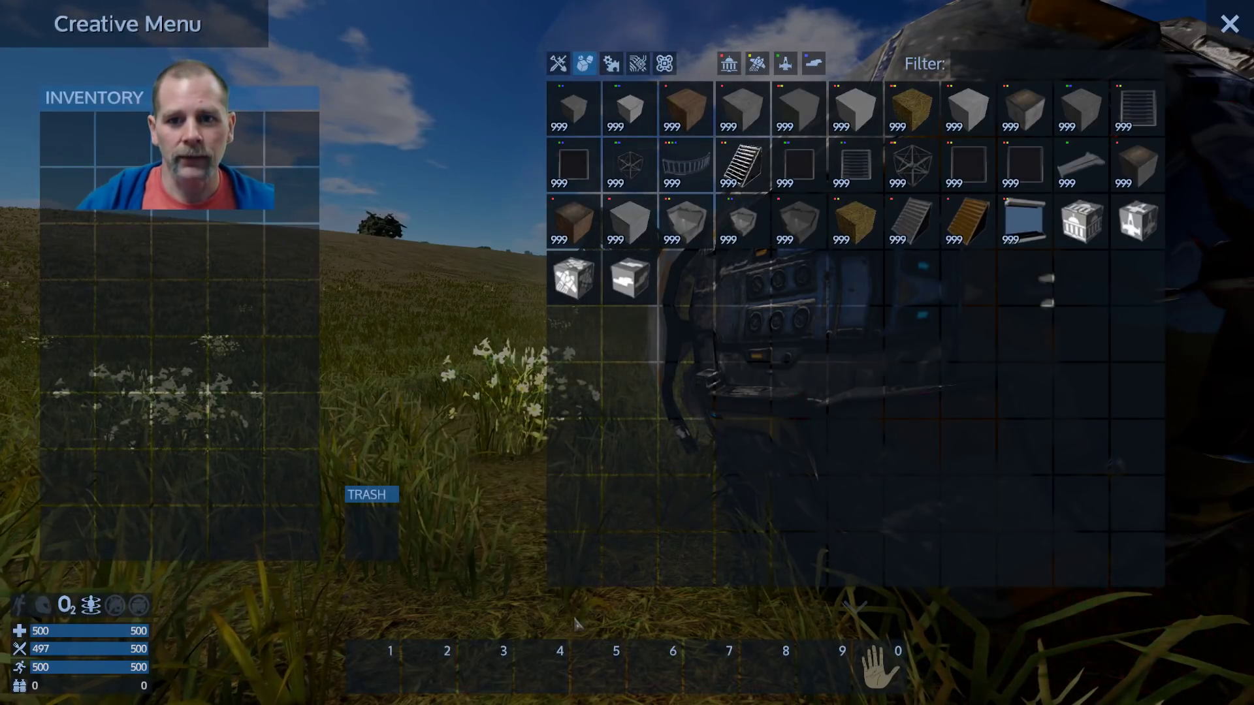
# Add the hover vessel, capital vessel, small vessel and base starter blocks from the creative menu to the toolbar.
pyautogui.click(632, 282)
pyautogui.click(588, 282)
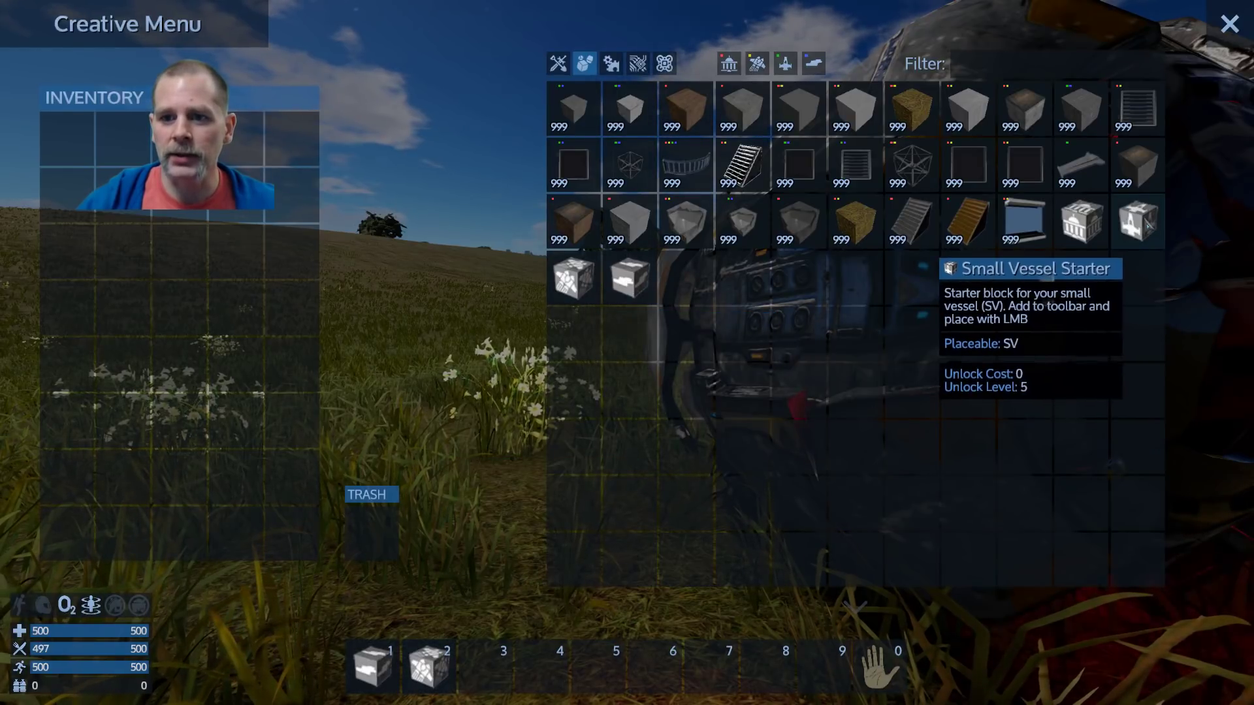
pyautogui.press('Escape')
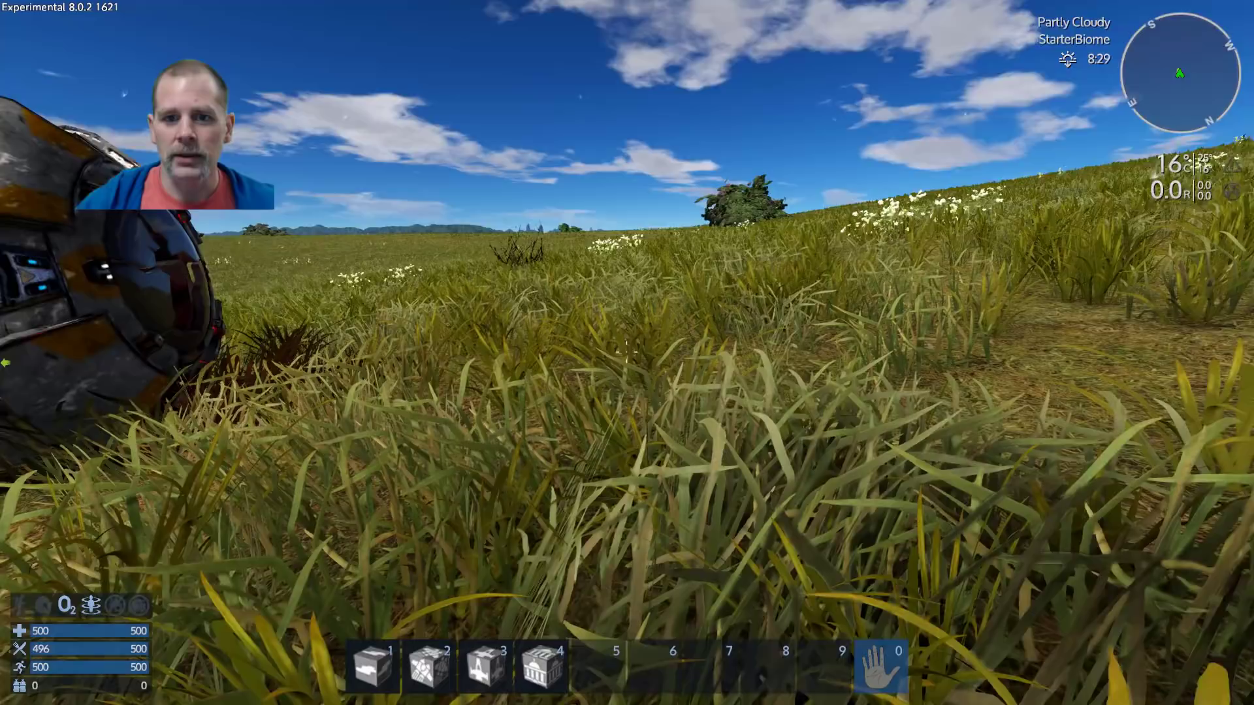
# Place the base, small vessel, hover vessel and capital vessel starters in the field around the escape pod and return to the pod.
pyautogui.press('v')
pyautogui.press('v')
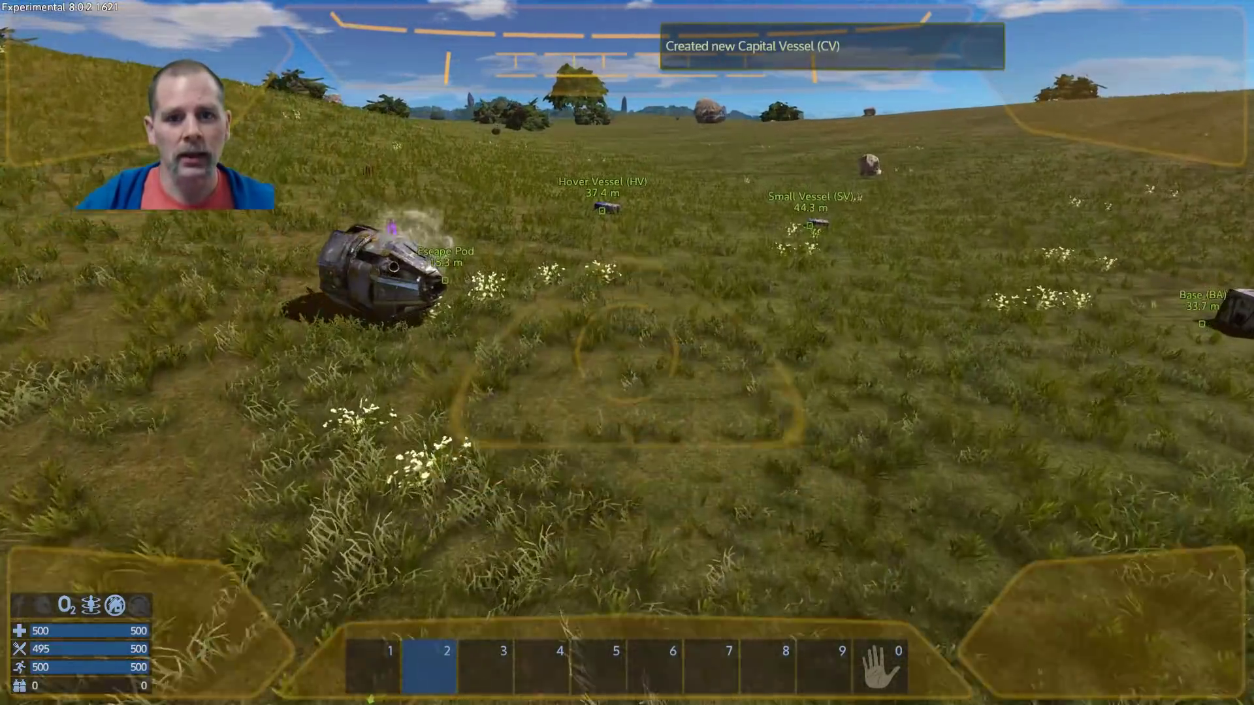
pyautogui.press('w')
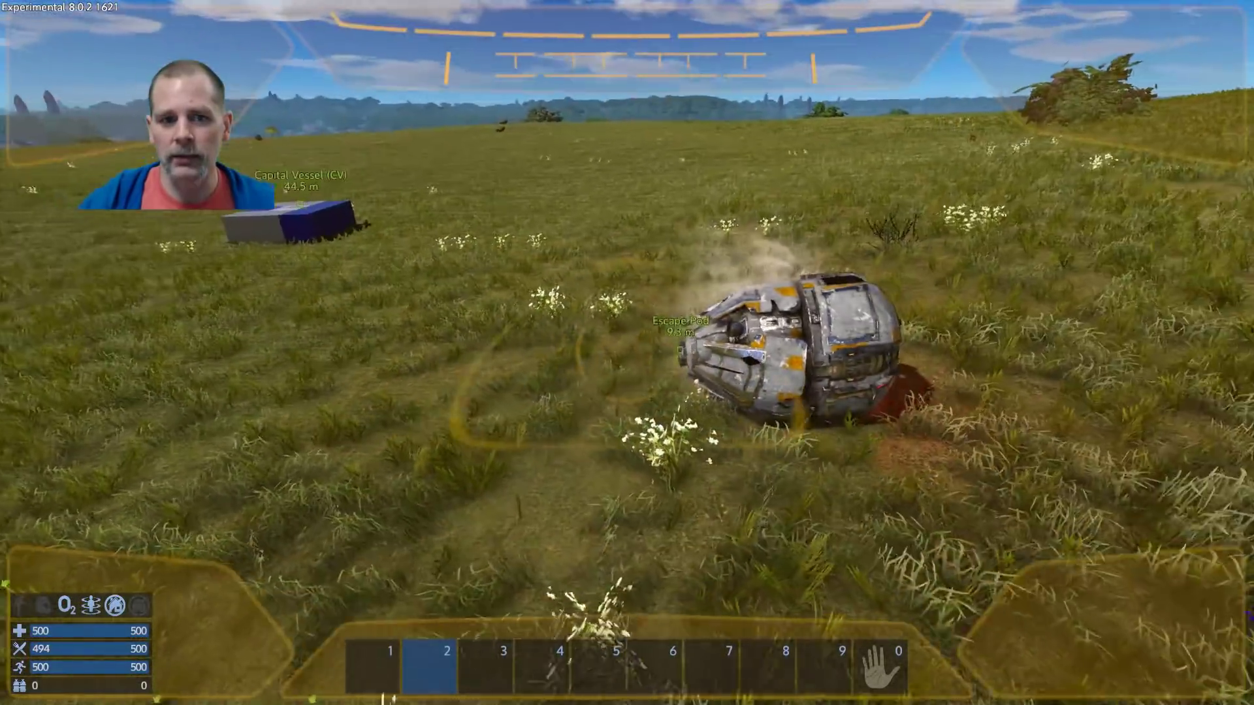
pyautogui.press('s')
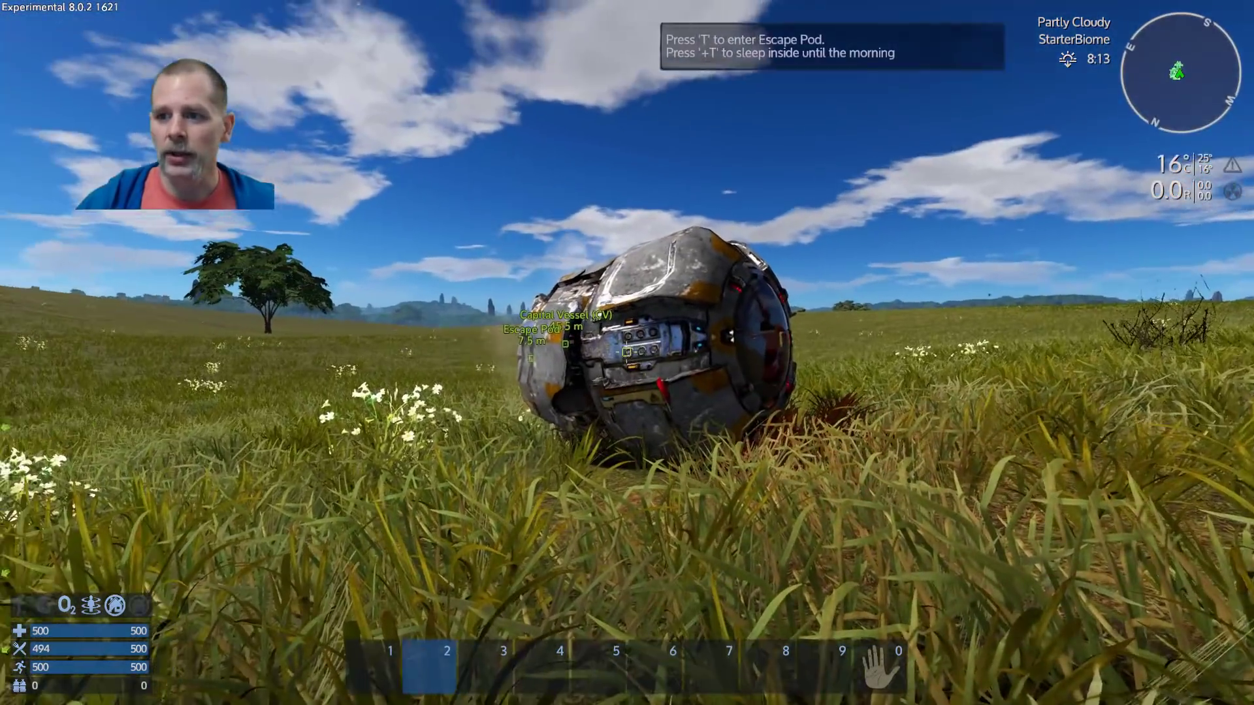
pyautogui.press('w')
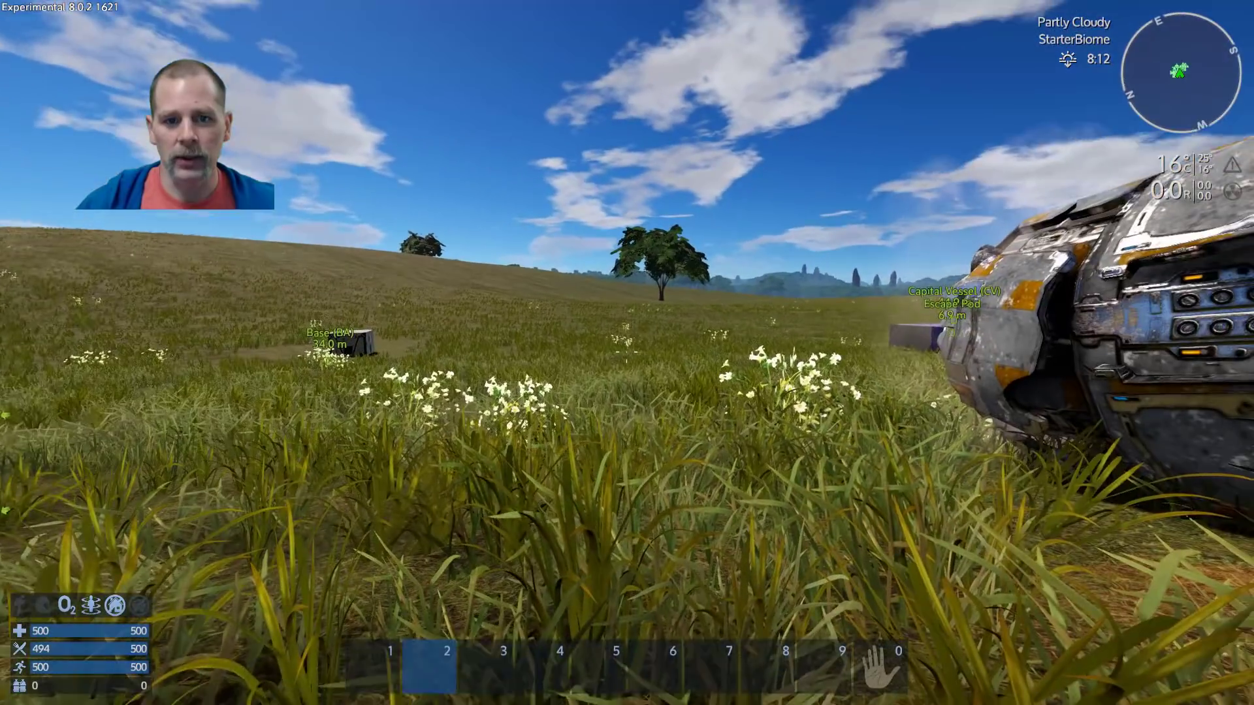
# Quit the running game session.
pyautogui.press('Escape')
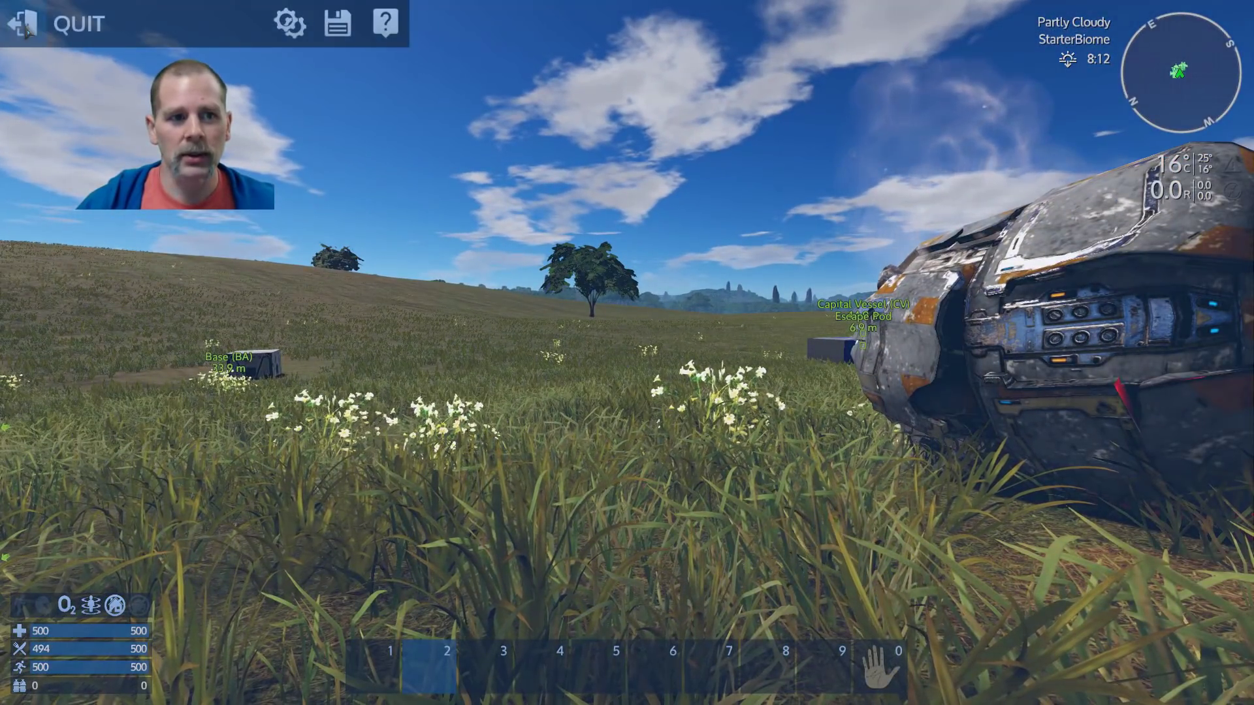
pyautogui.click(25, 26)
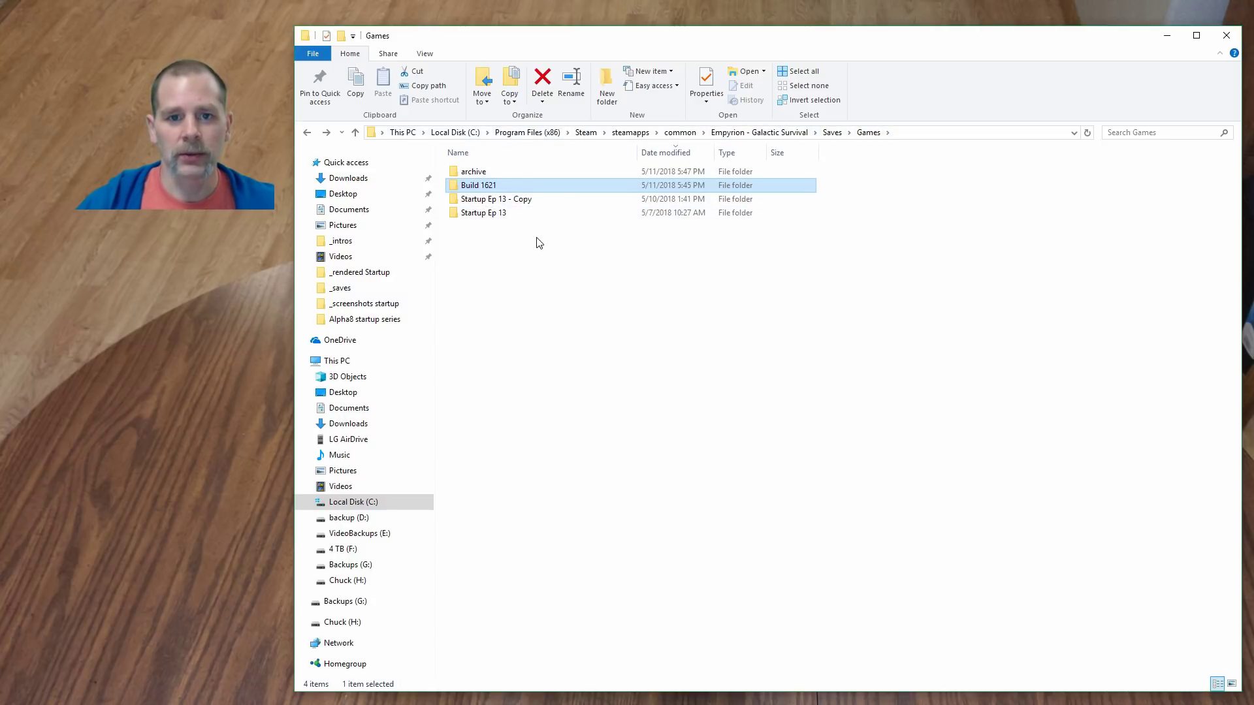
# In File Explorer, open the Build 1621 save folder in a new, narrower window and go into its Shared folder.
pyautogui.rightClick(483, 189)
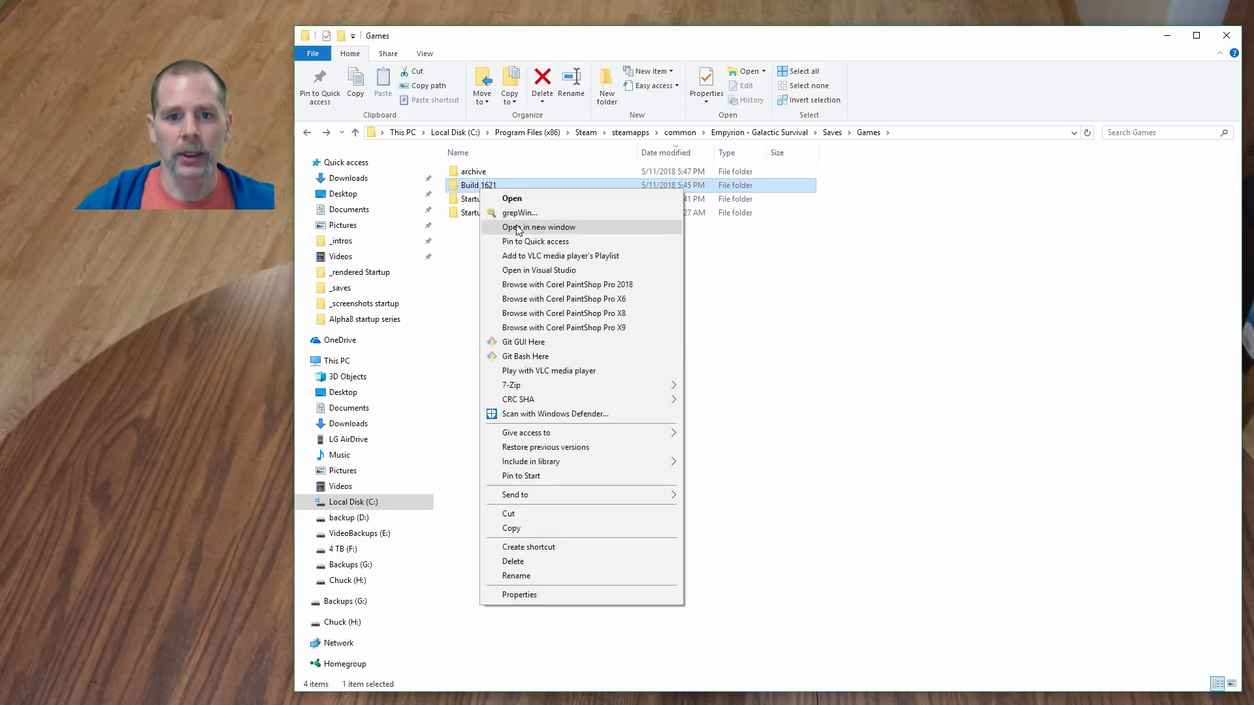
pyautogui.click(518, 228)
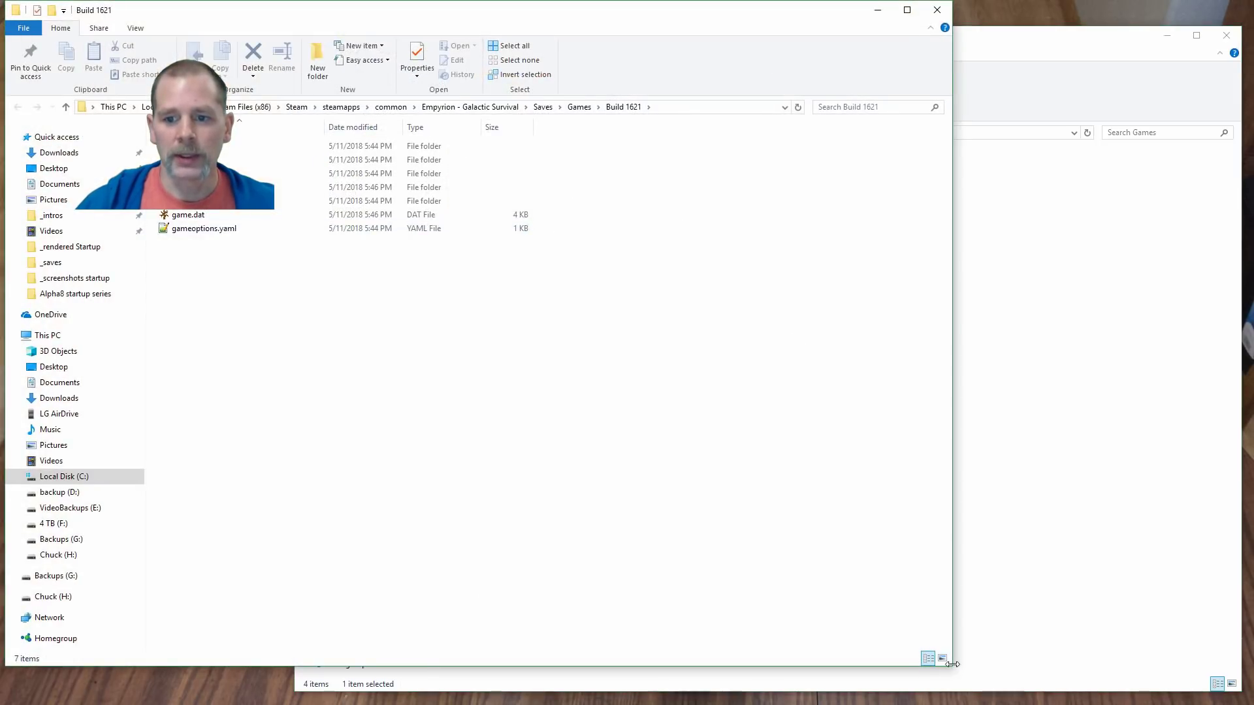
pyautogui.moveTo(951, 667); pyautogui.dragTo(340, 670)
pyautogui.moveTo(219, 15); pyautogui.dragTo(230, 32)
pyautogui.click(209, 206)
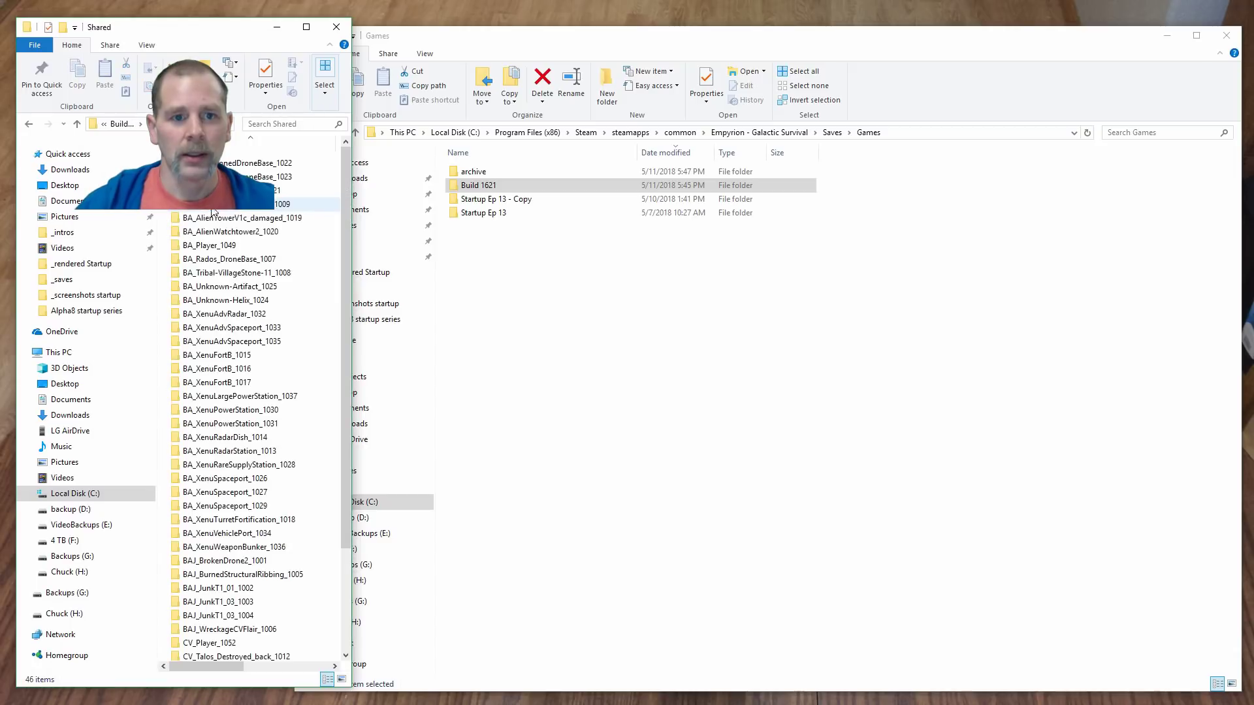
# Find and open the BA_Player_1049 folder, check its file, and narrow the window to uncover the Games folder window.
pyautogui.scroll(-5, 336, 418)
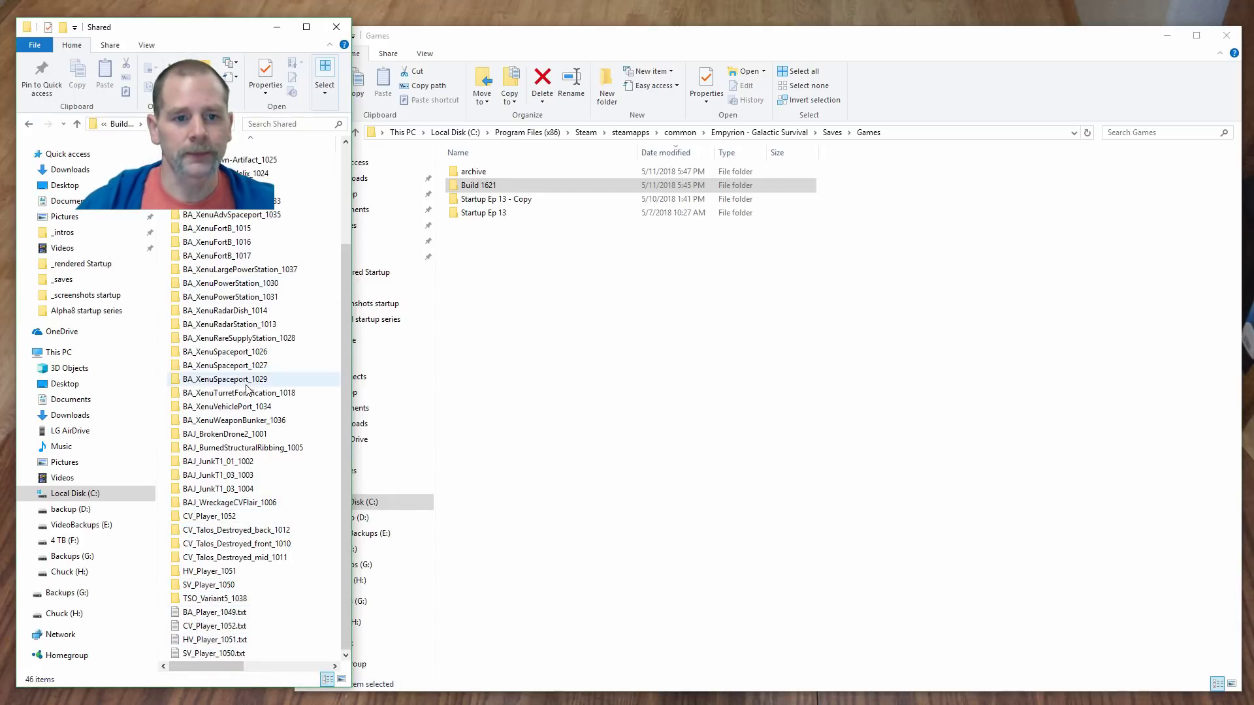
pyautogui.scroll(3, 247, 390)
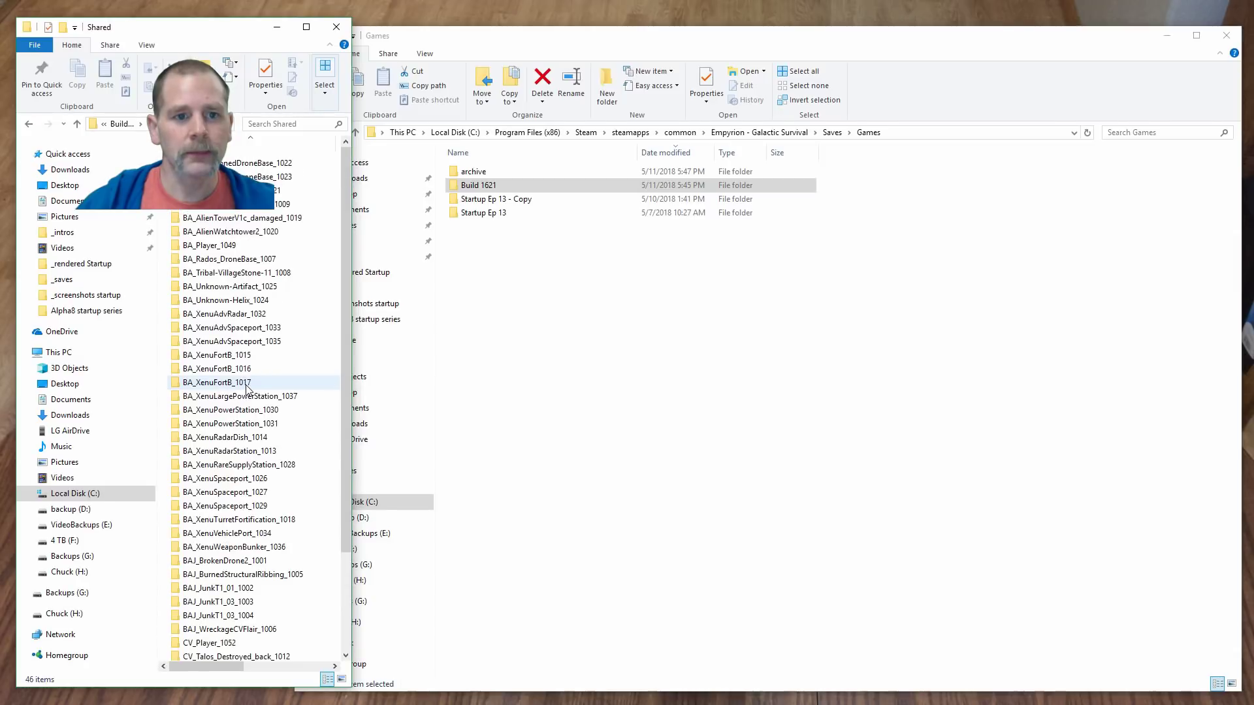
pyautogui.doubleClick(230, 246)
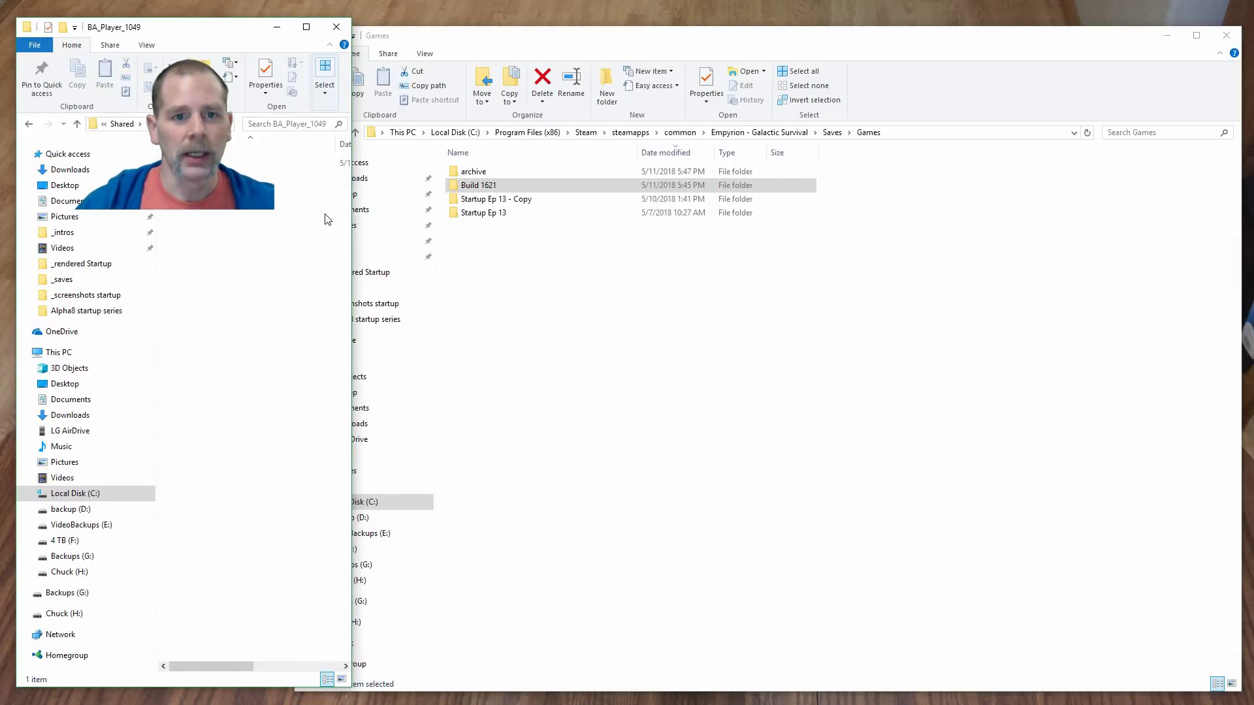
pyautogui.moveTo(353, 237); pyautogui.dragTo(506, 238)
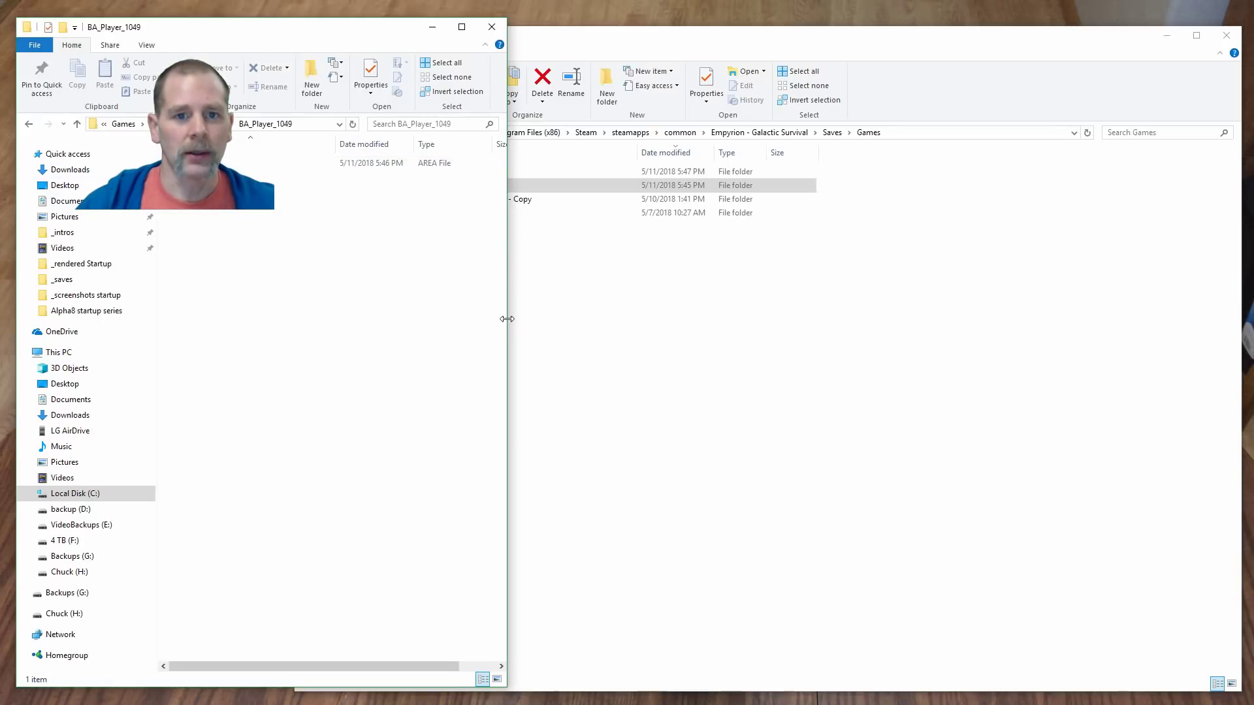
pyautogui.moveTo(508, 319); pyautogui.dragTo(305, 319)
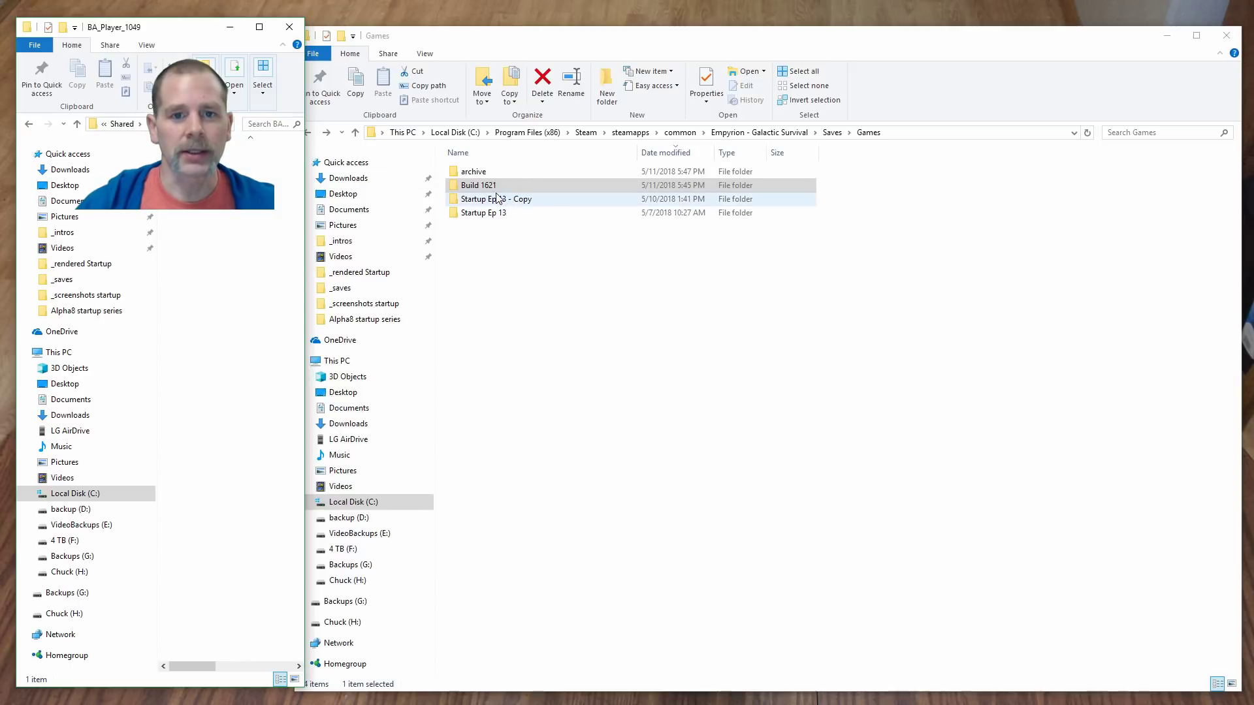
# Open the Shared folder of the Startup Ep 13 save in the Games window.
pyautogui.click(504, 216)
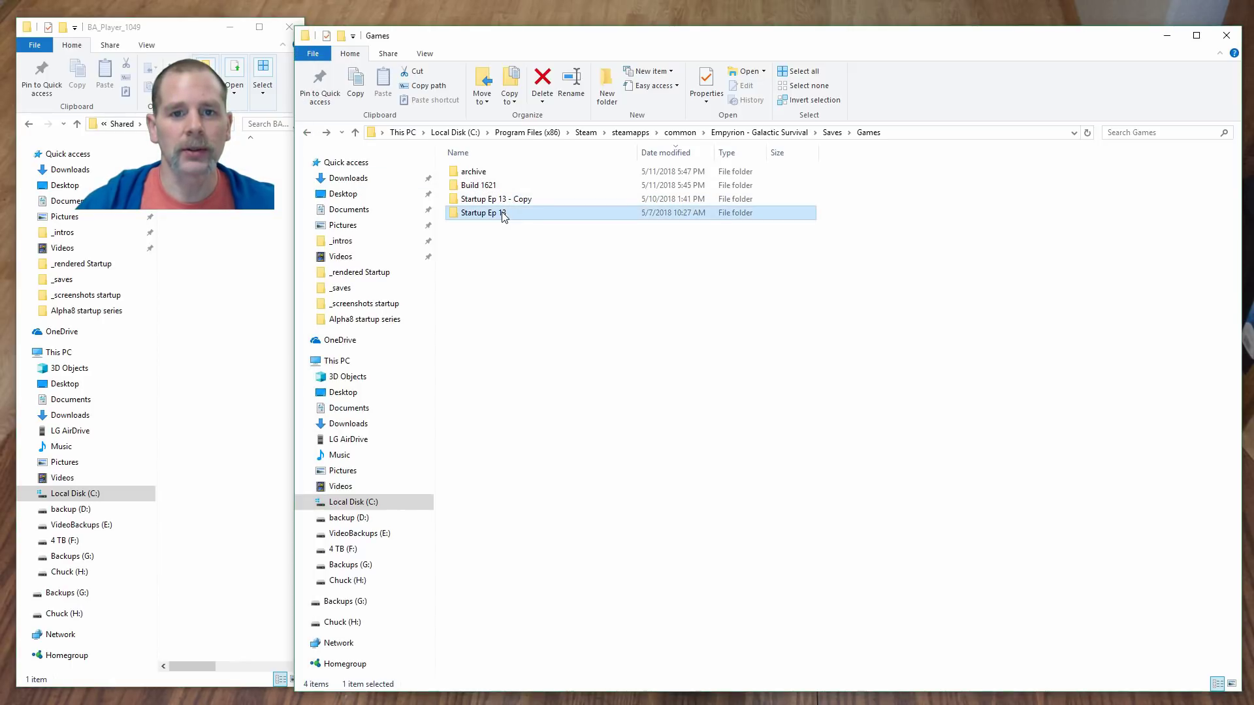
pyautogui.doubleClick(502, 213)
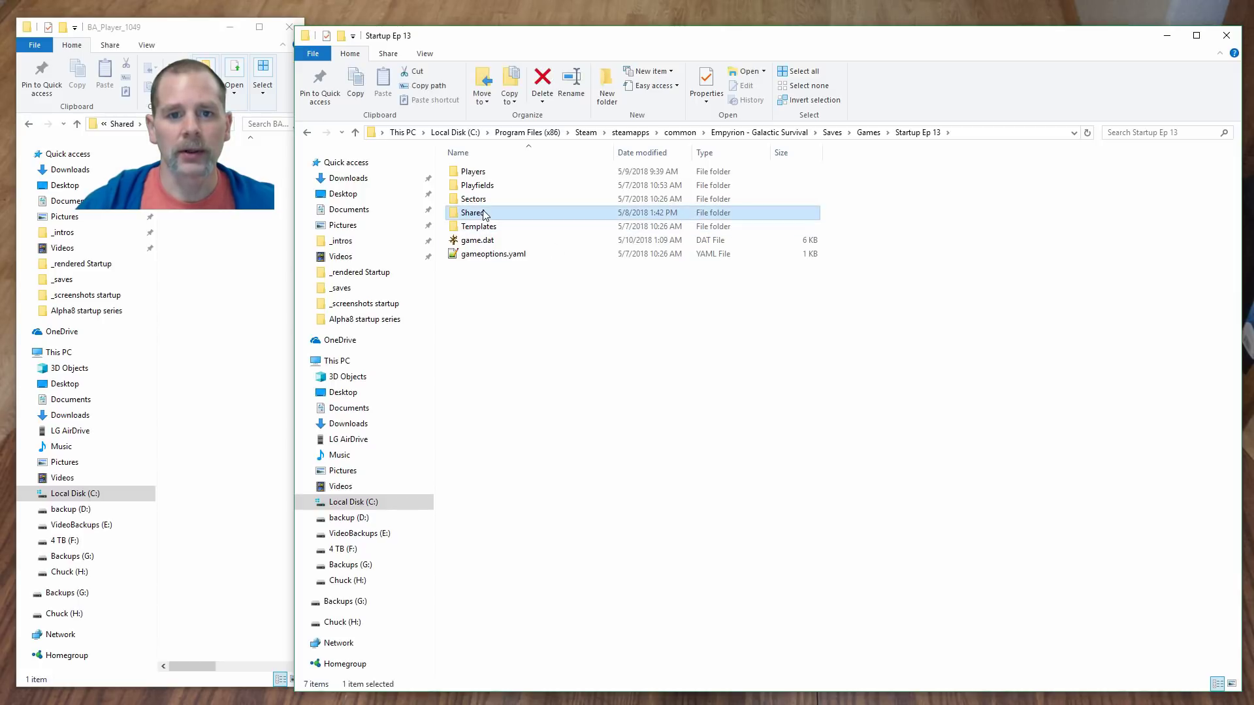
pyautogui.doubleClick(486, 213)
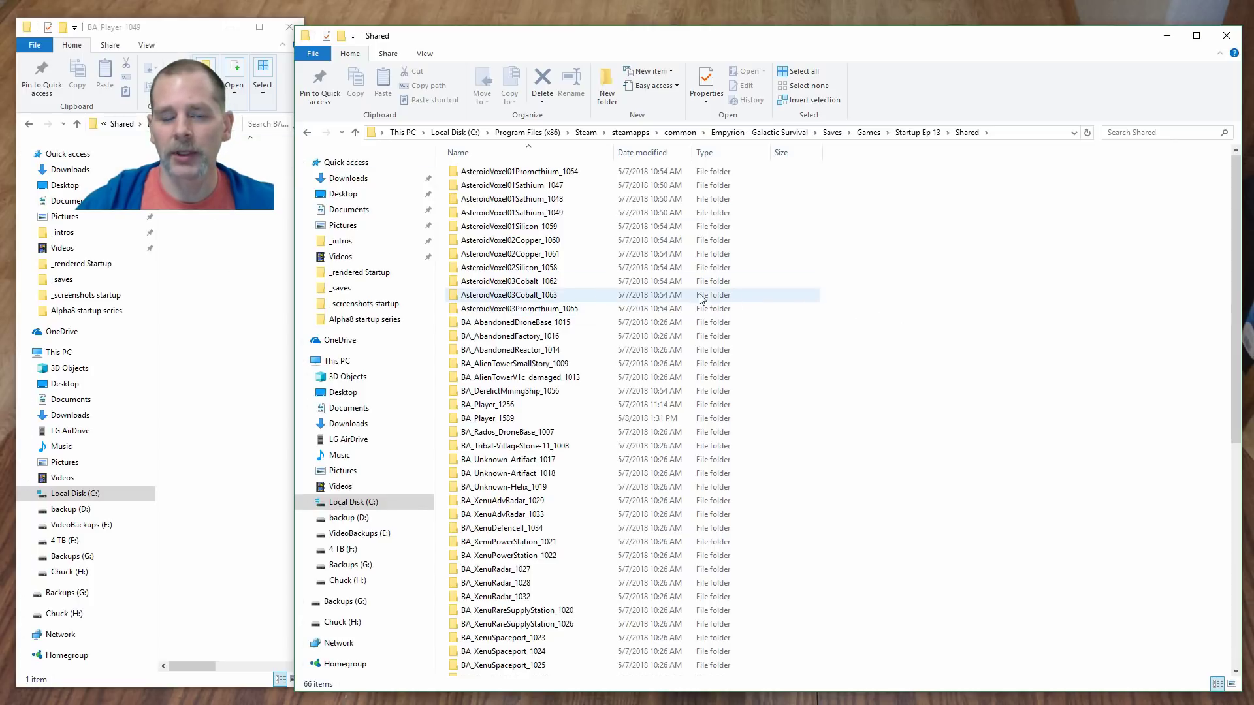
# Move the BA_Player_1049 window lower, then read BA_Player_1589.txt from the Startup Ep 13 Shared folder in a widened window and close it.
pyautogui.moveTo(195, 23); pyautogui.dragTo(187, 214)
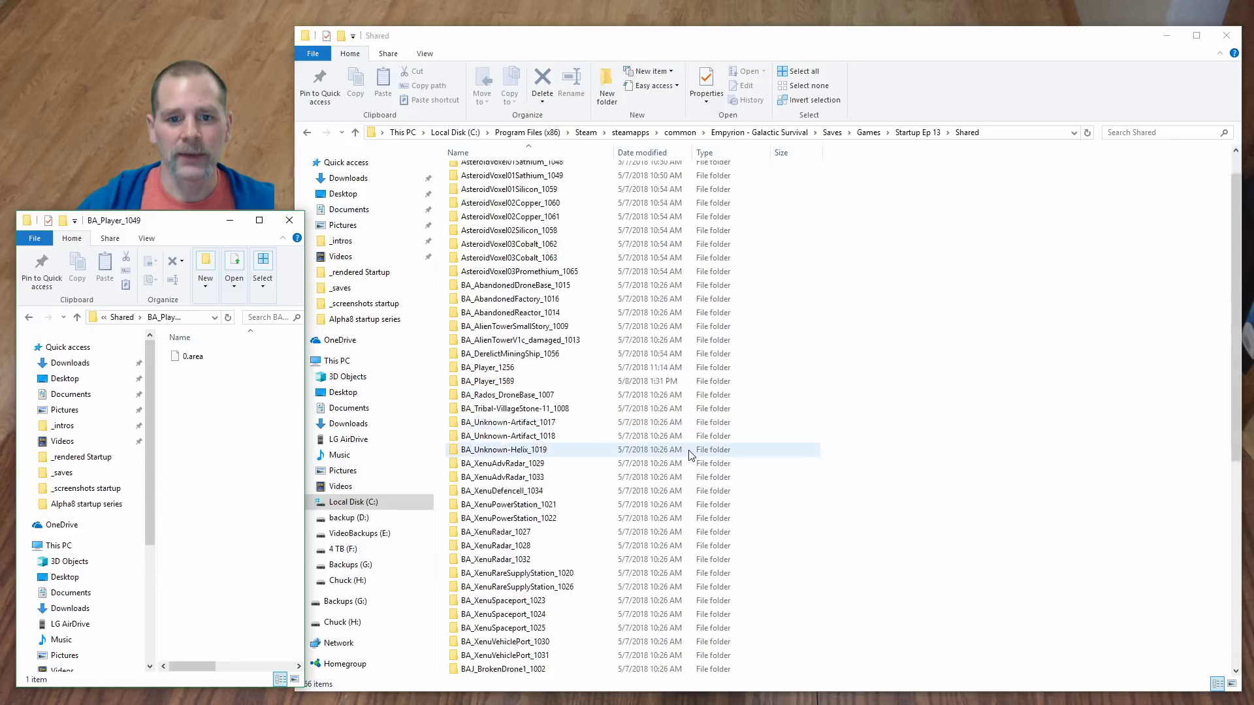
pyautogui.scroll(-10, 689, 461)
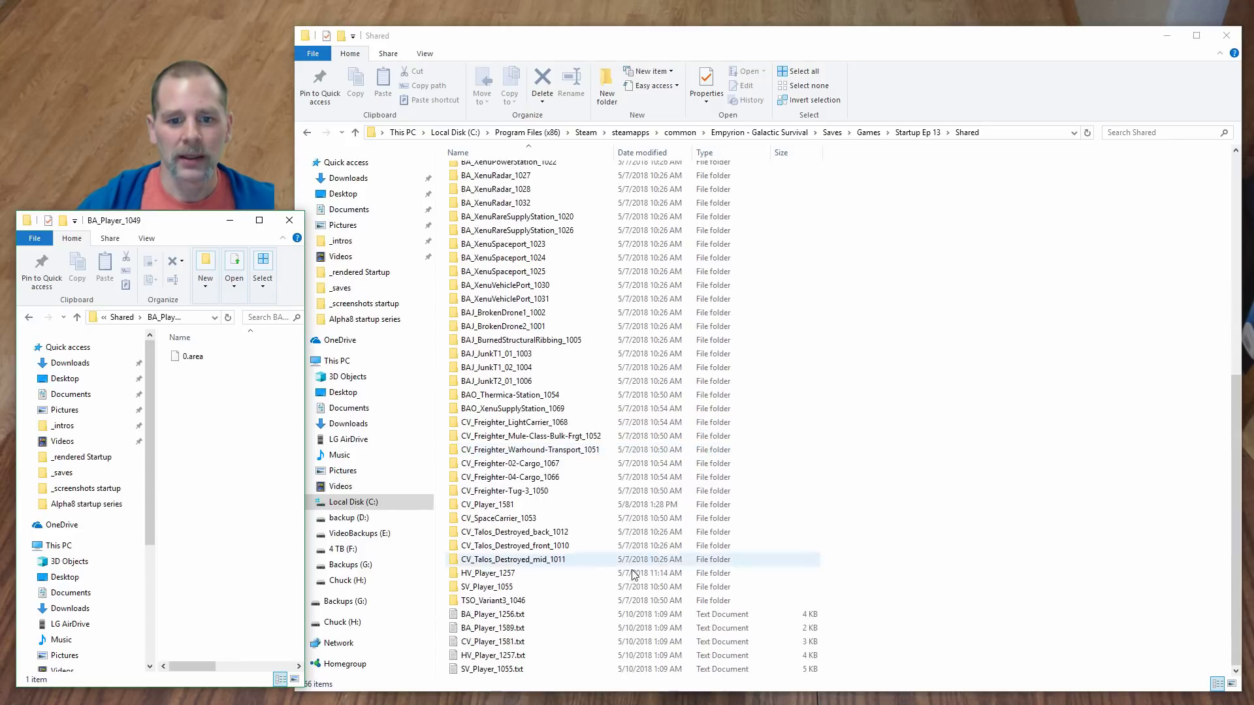
pyautogui.doubleClick(501, 629)
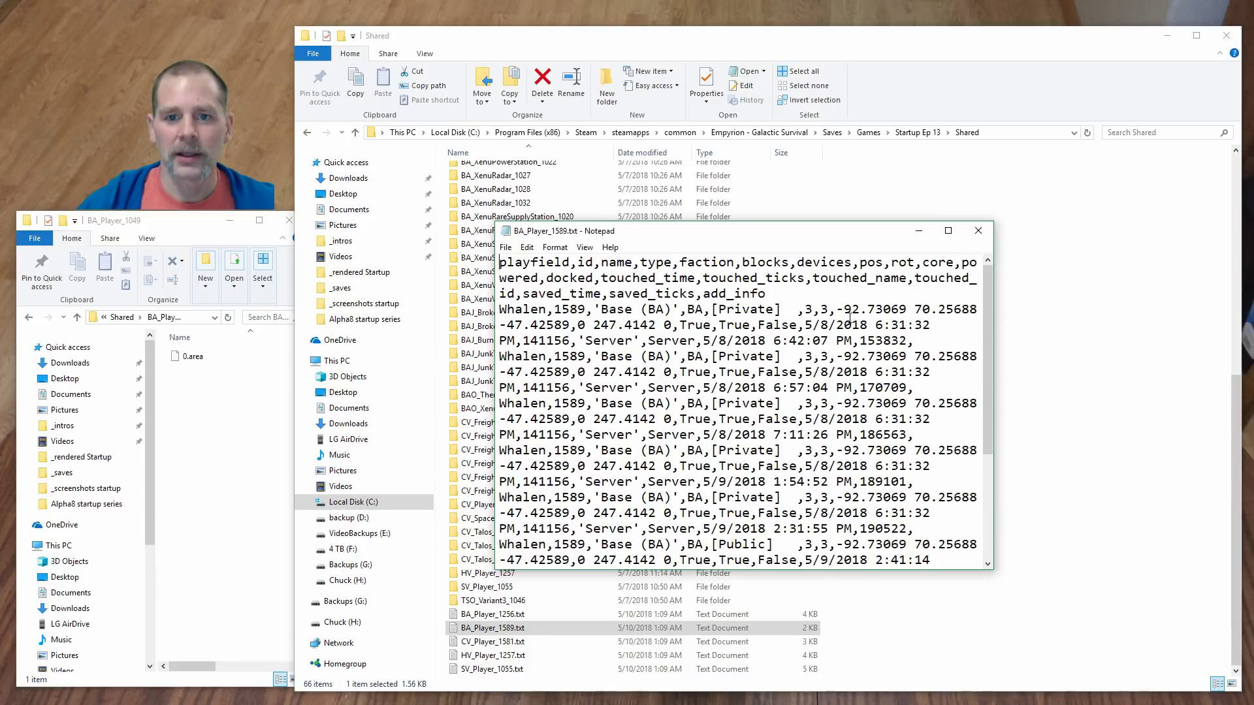
pyautogui.moveTo(993, 348); pyautogui.dragTo(1208, 348)
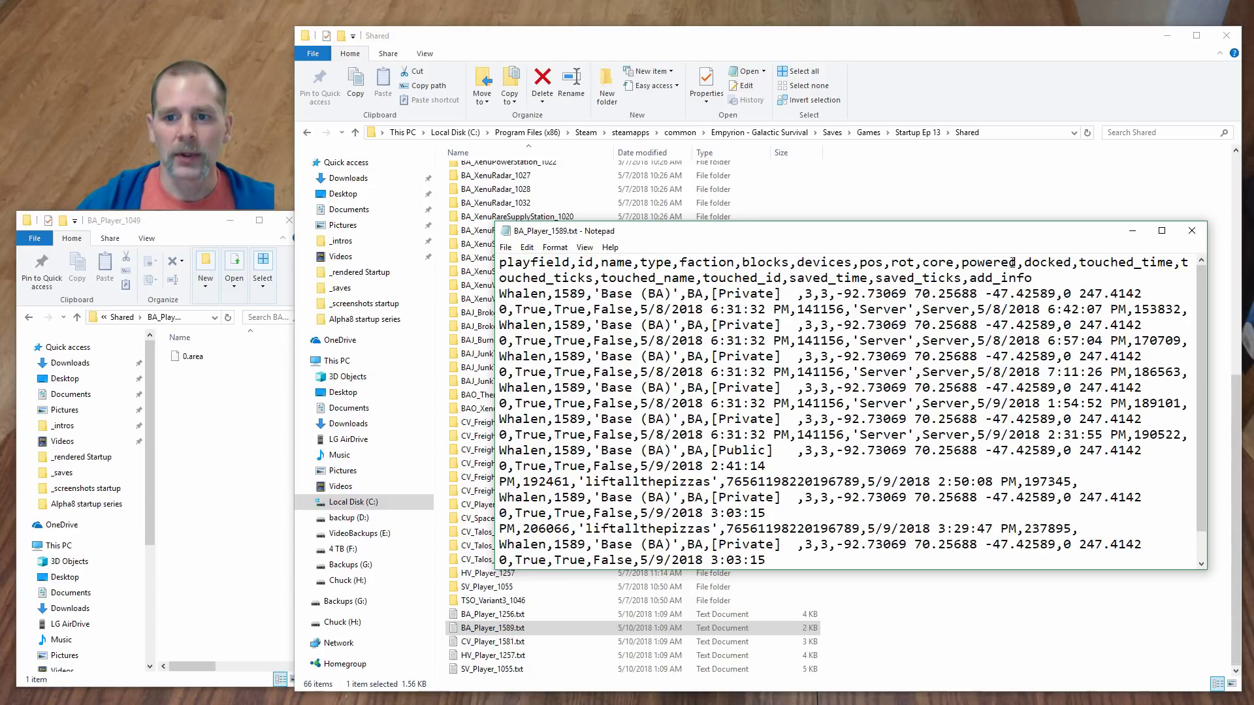
pyautogui.scroll(-1, 707, 305)
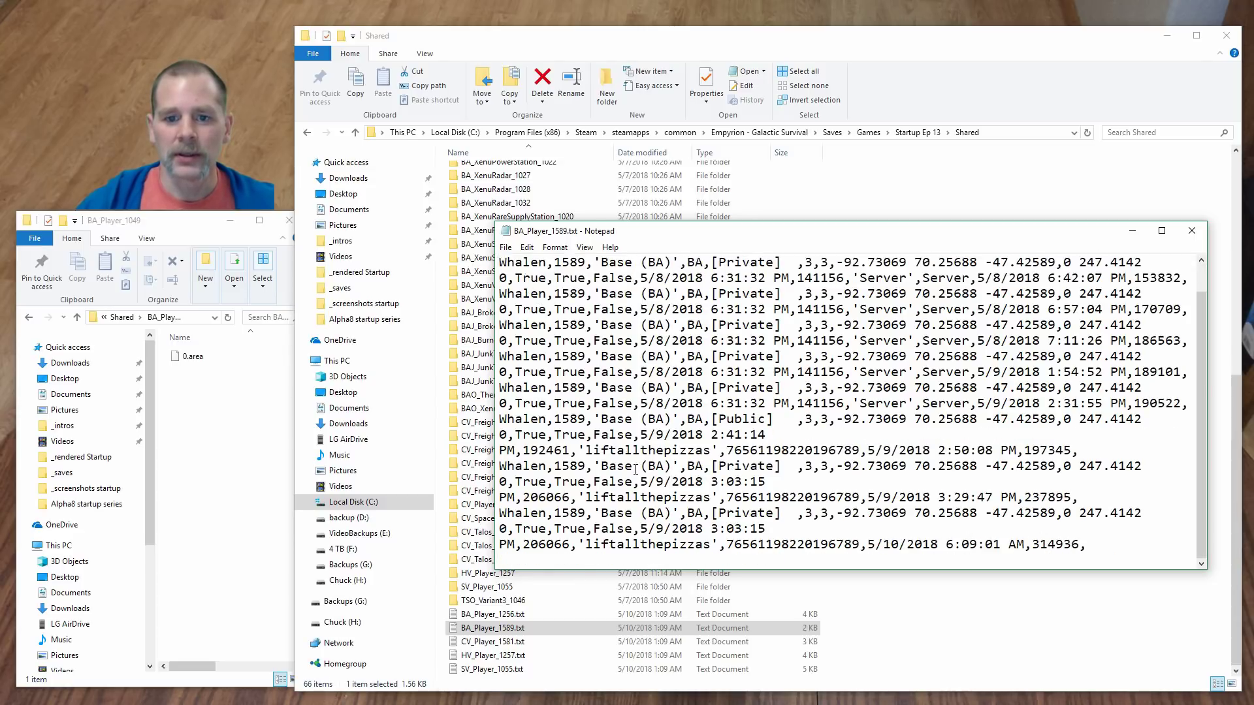
pyautogui.scroll(1, 547, 539)
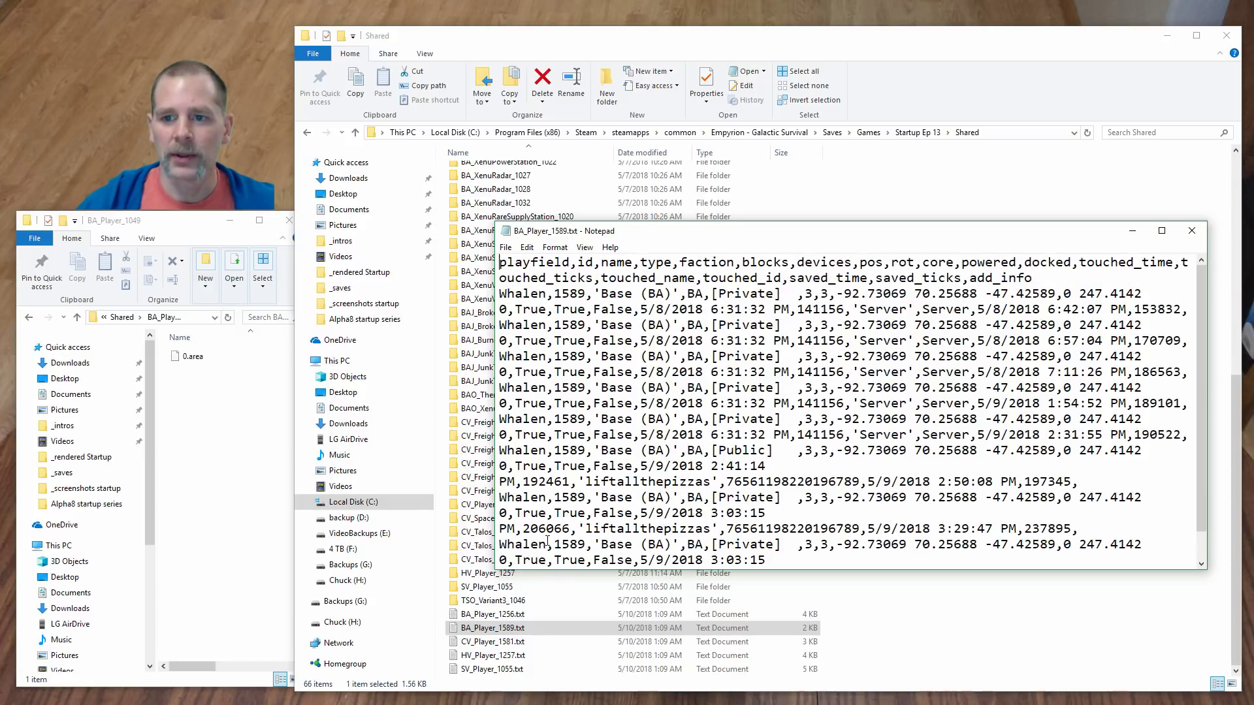
pyautogui.click(1191, 230)
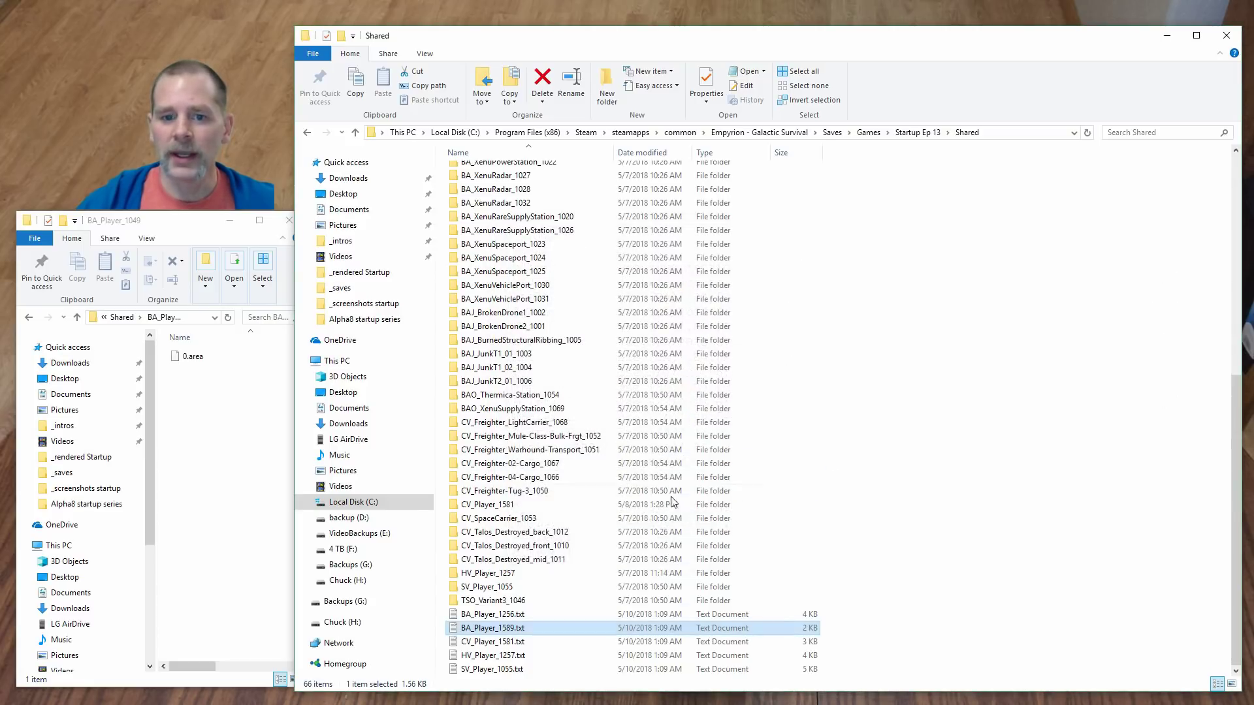
# Read through BA_Player_1256.txt in the Startup Ep 13 Shared folder to check that base's block and device entries, and close it.
pyautogui.doubleClick(503, 615)
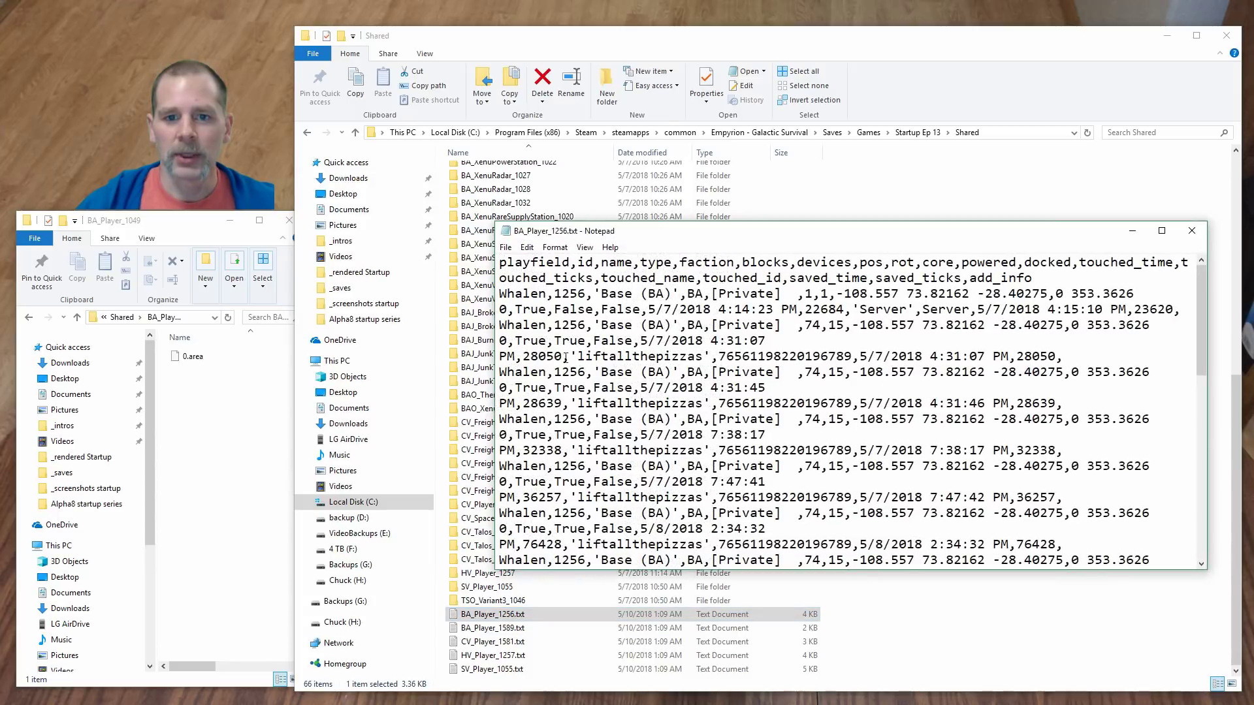
pyautogui.scroll(-12, 572, 297)
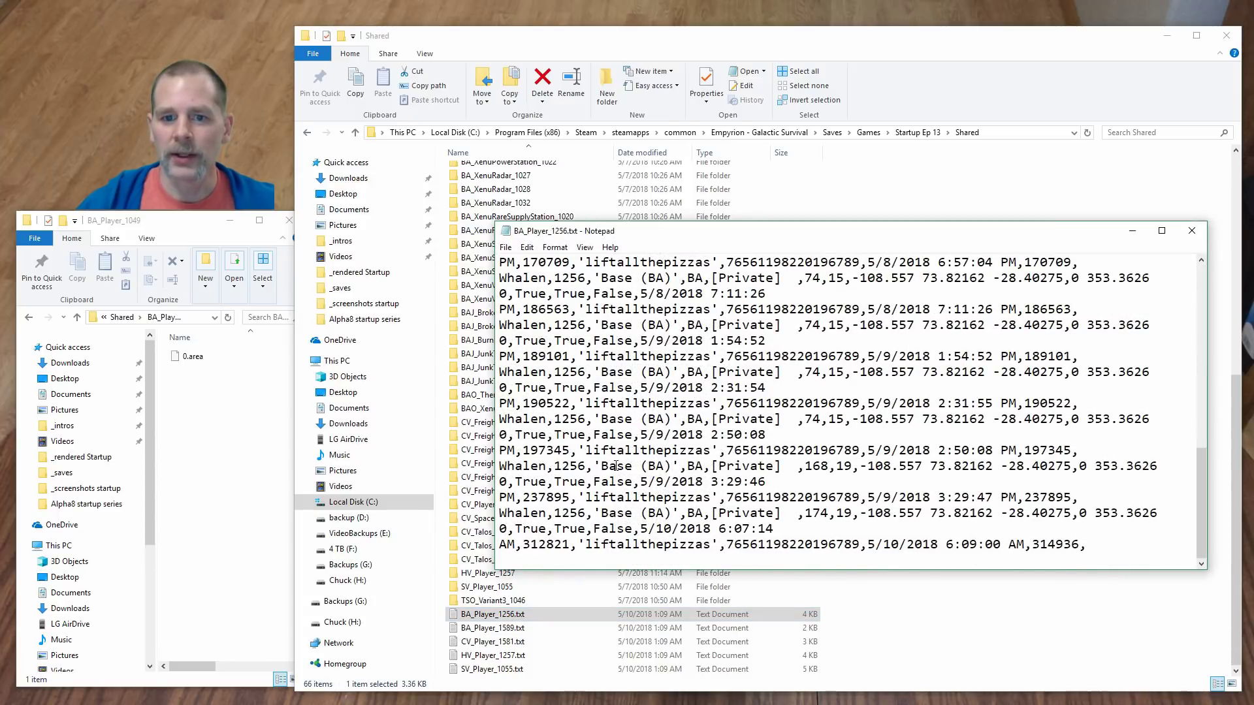
pyautogui.scroll(12, 668, 481)
pyautogui.click(1192, 231)
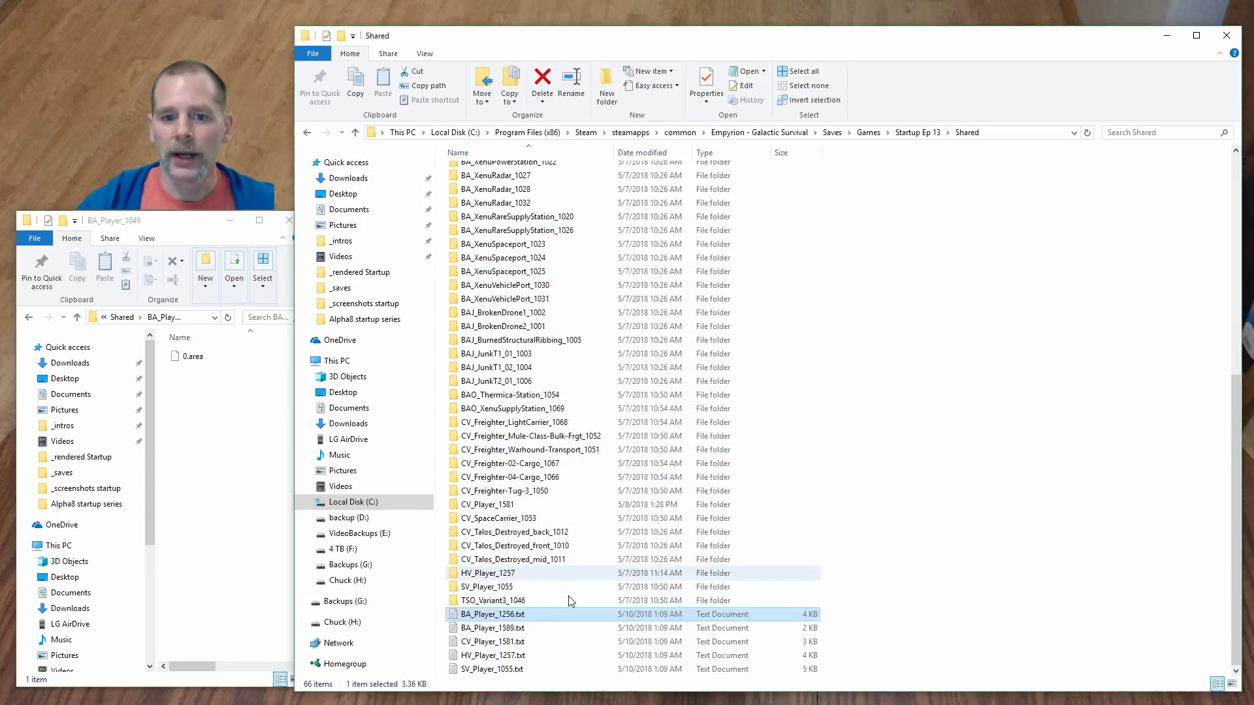
# Copy 0.area from Startup Ep 13's BA_Player_1256 folder into Build 1621's BA_Player_1049 folder, replacing the existing file.
pyautogui.scroll(1, 533, 387)
pyautogui.scroll(5, 533, 384)
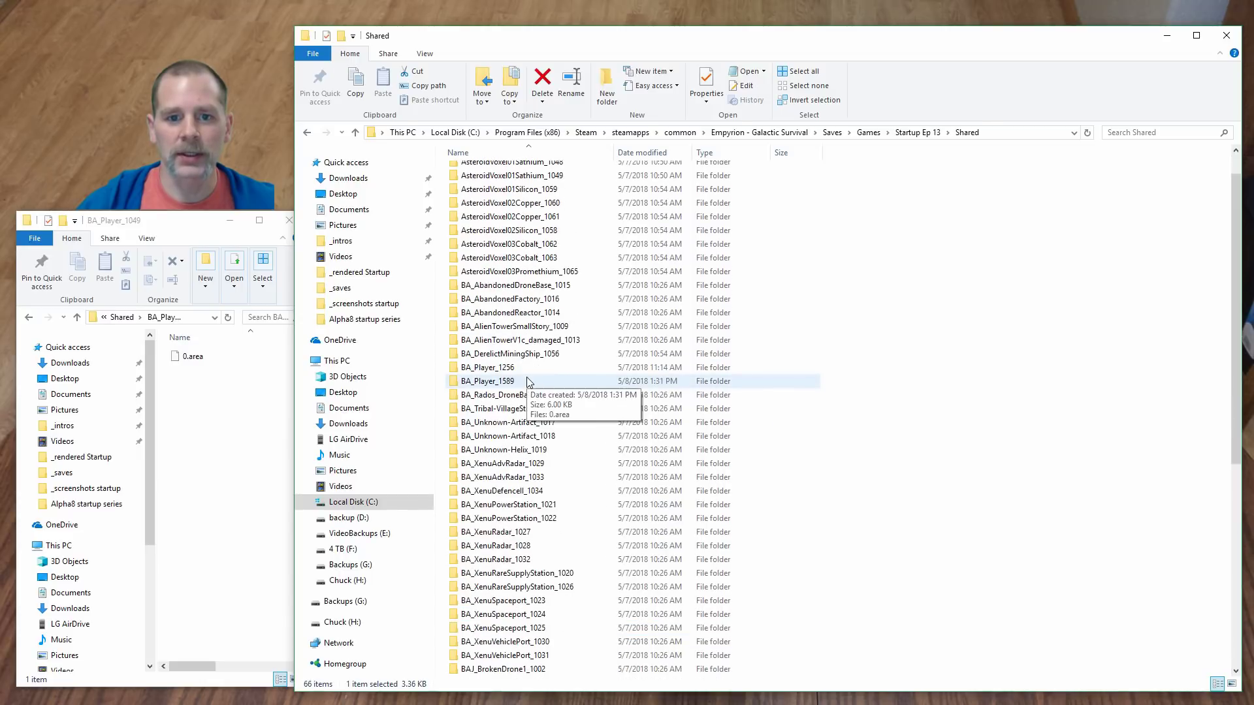
pyautogui.doubleClick(504, 372)
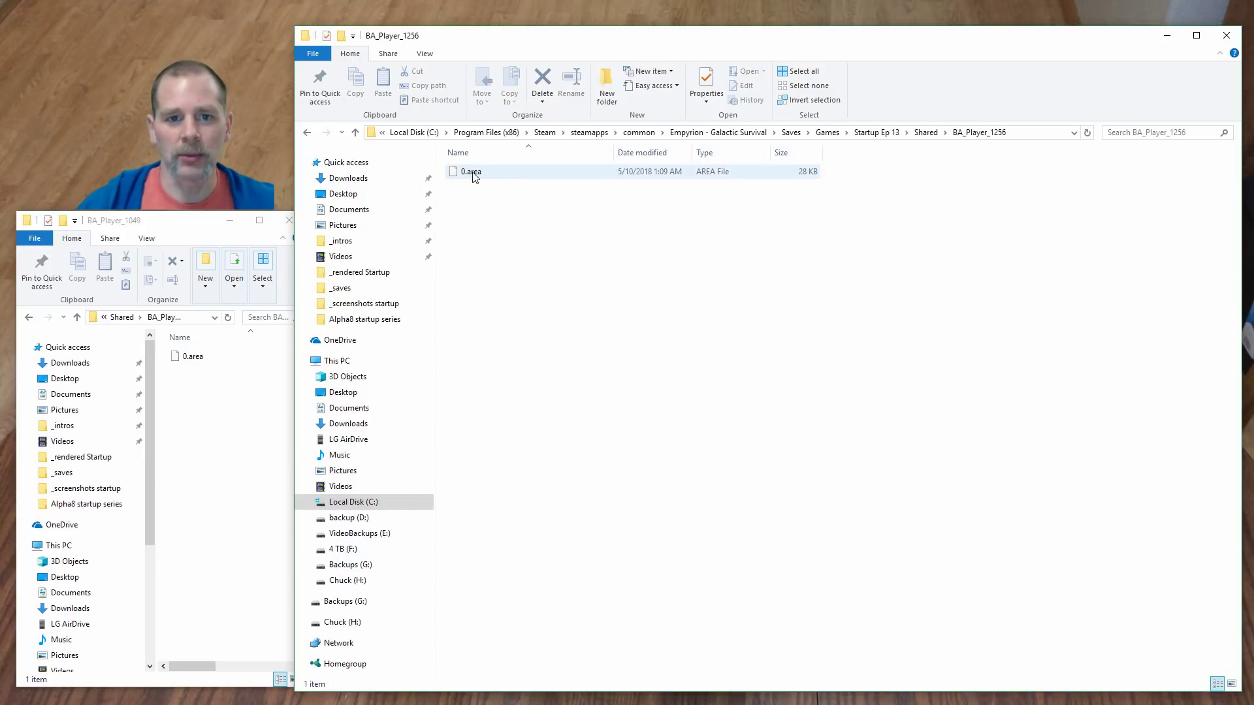
pyautogui.moveTo(473, 176); pyautogui.dragTo(208, 441)
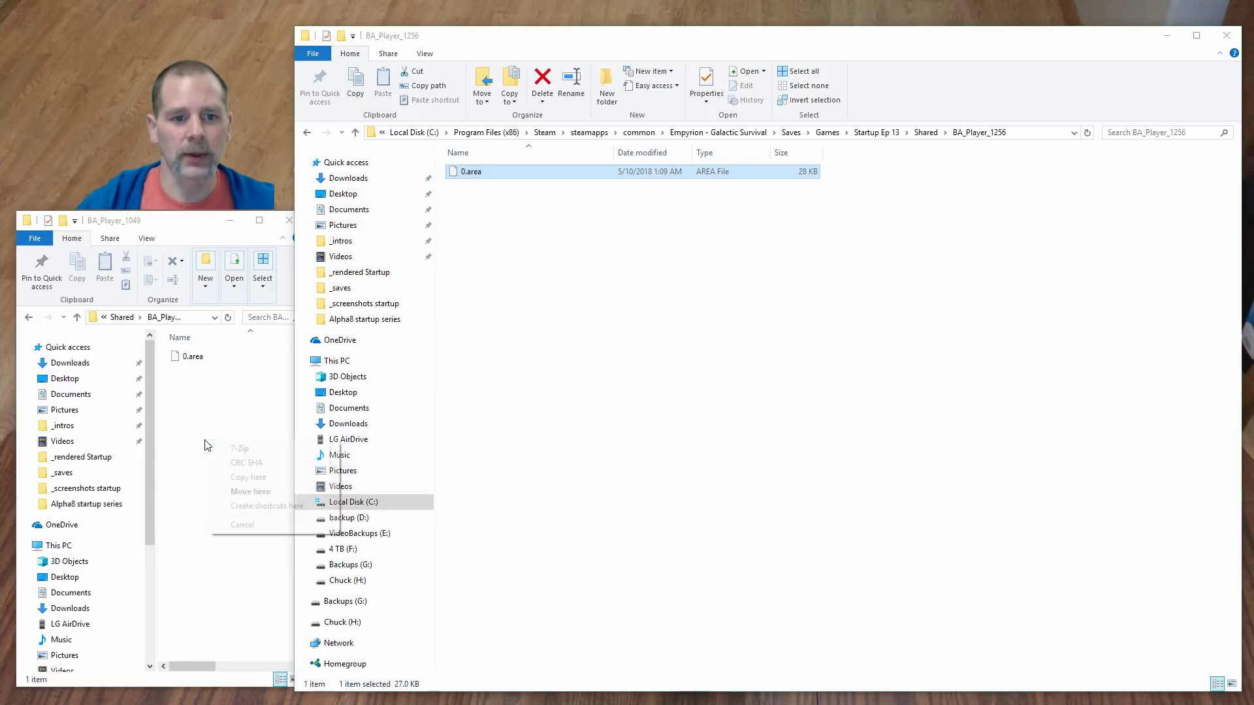
pyautogui.click(250, 477)
pyautogui.click(576, 256)
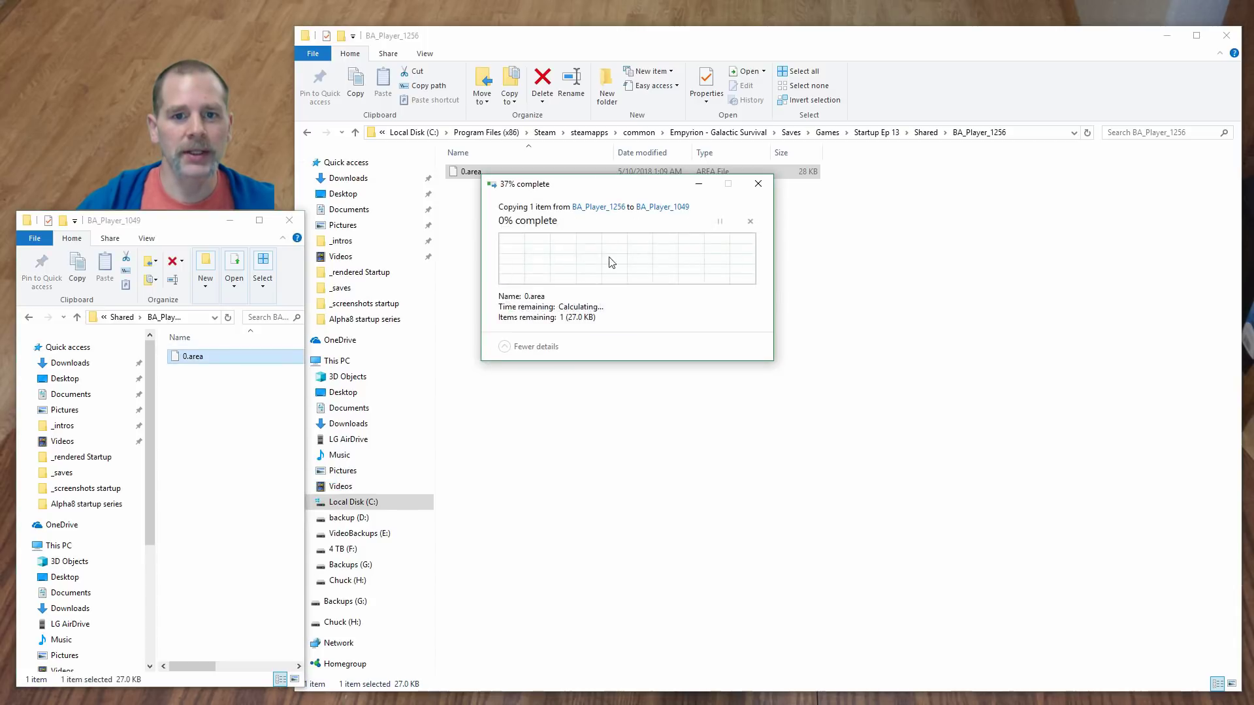
# Copy 0.area from Startup Ep 13's HV_Player_1257 folder into Build 1621's HV_Player_1051 folder, replacing the existing file.
pyautogui.click(926, 132)
pyautogui.scroll(-10, 547, 469)
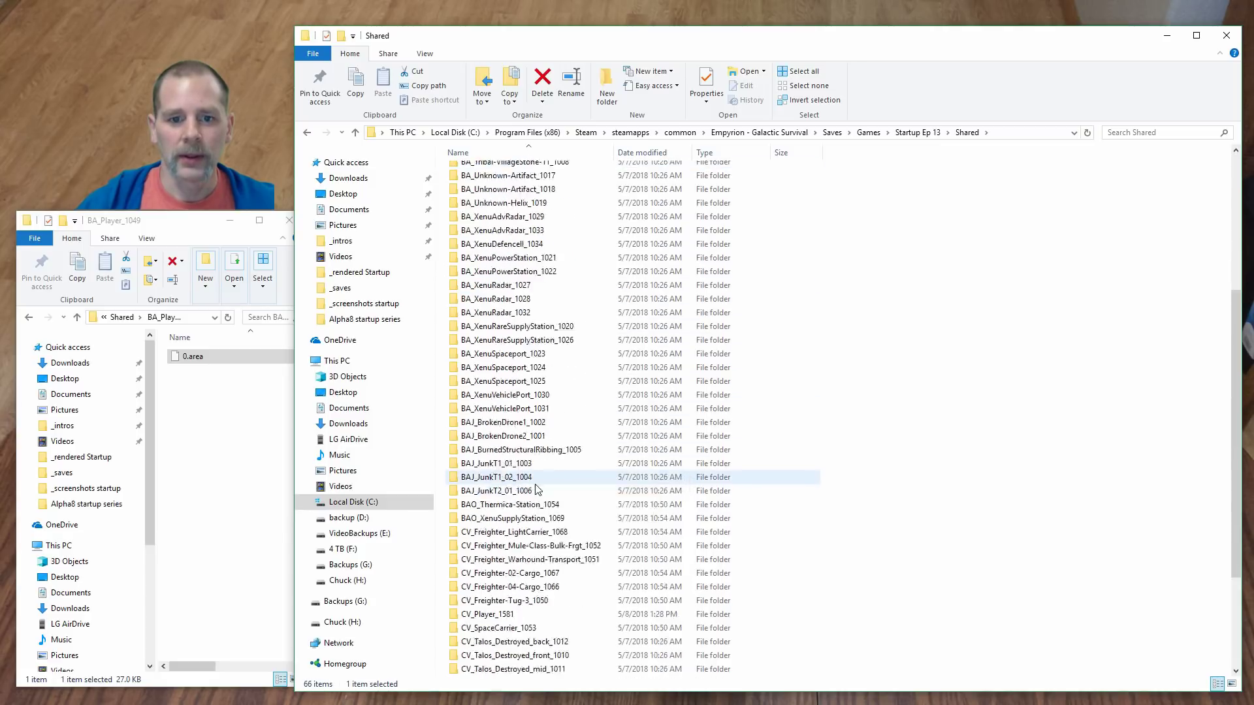
pyautogui.doubleClick(501, 573)
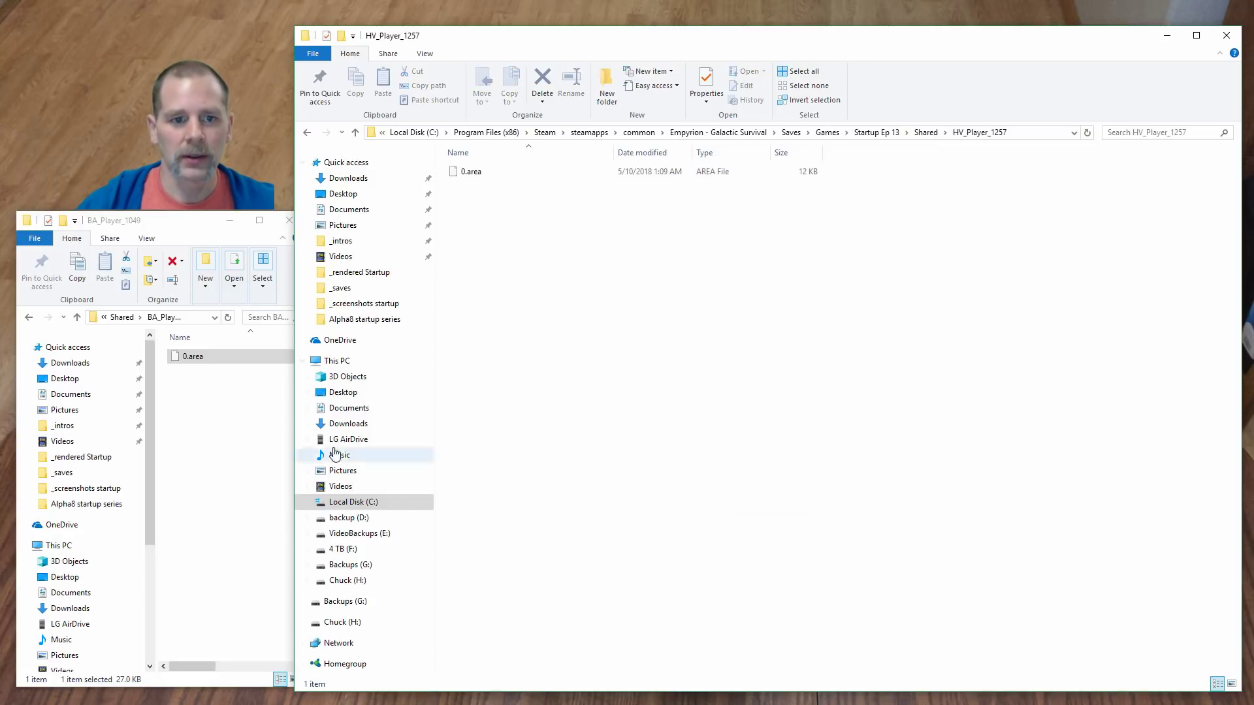
pyautogui.click(181, 216)
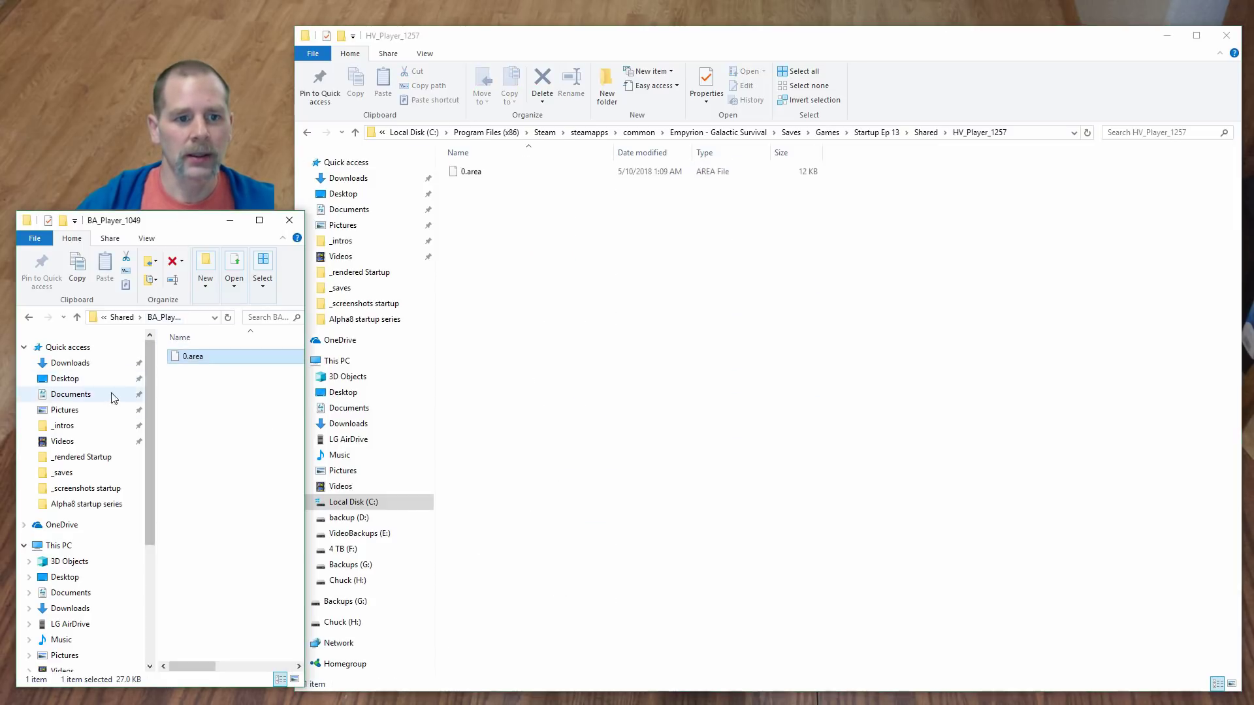
pyautogui.click(29, 319)
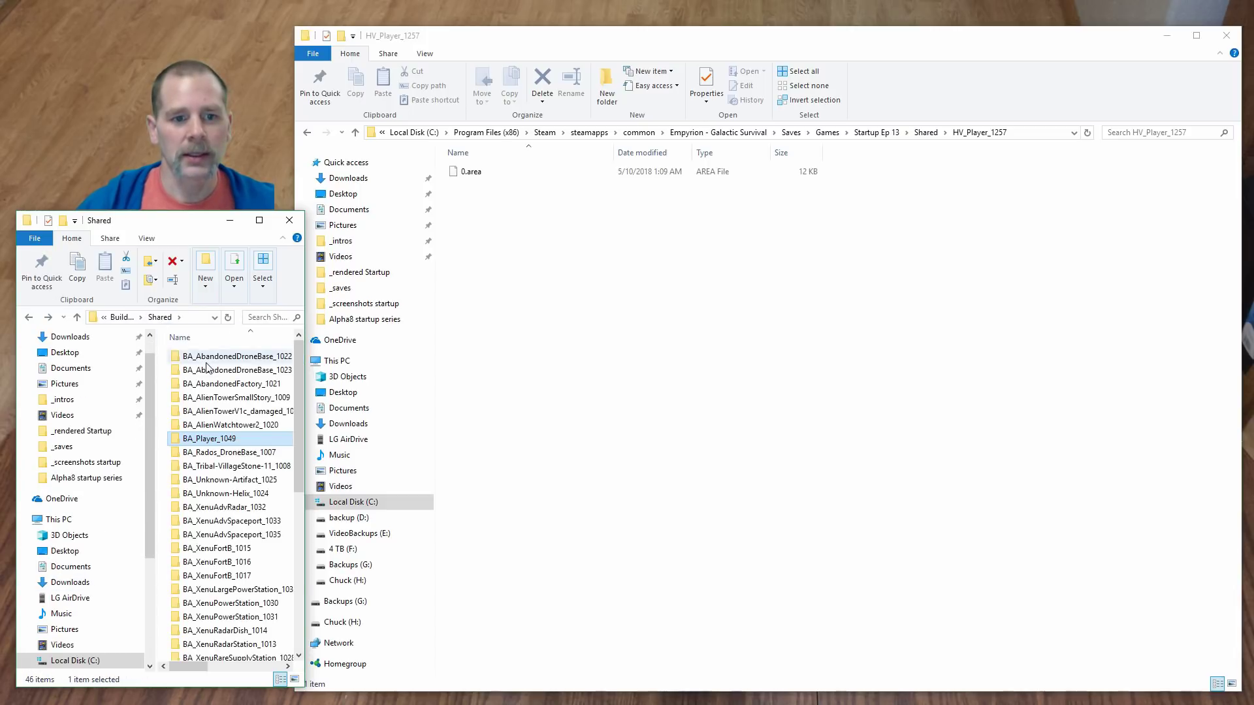
pyautogui.scroll(-8, 239, 572)
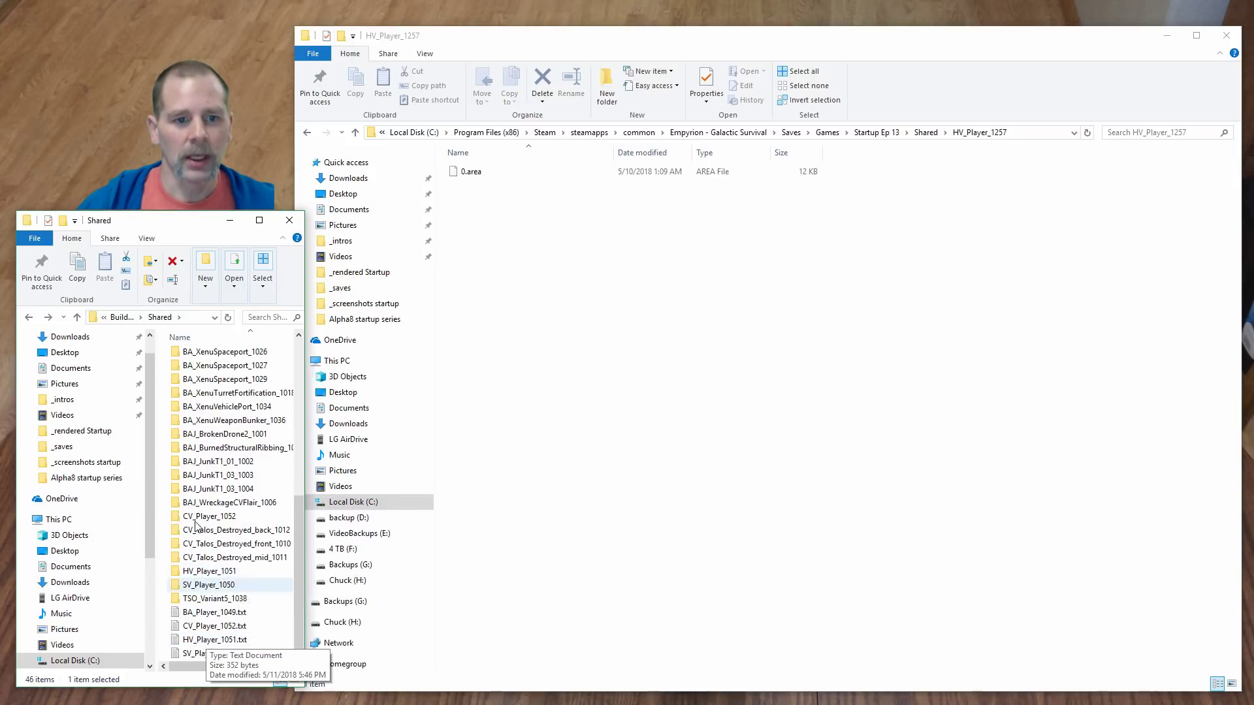
pyautogui.doubleClick(217, 571)
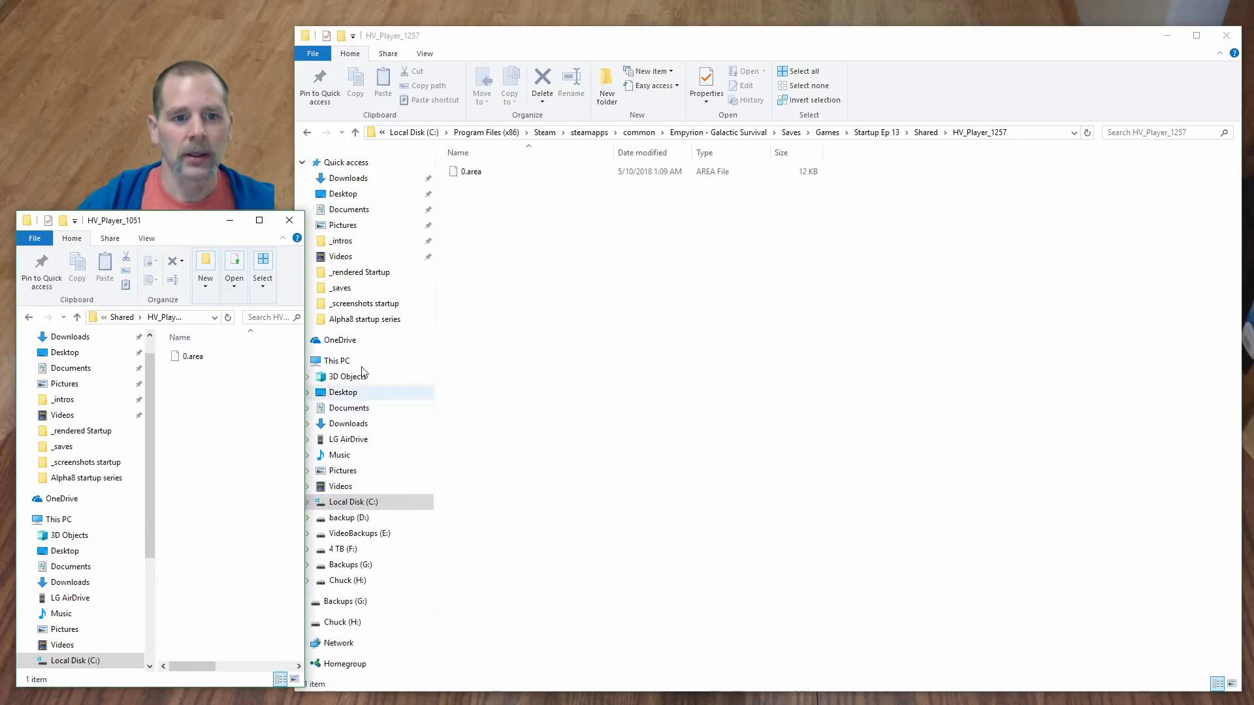
pyautogui.moveTo(481, 175); pyautogui.dragTo(219, 465)
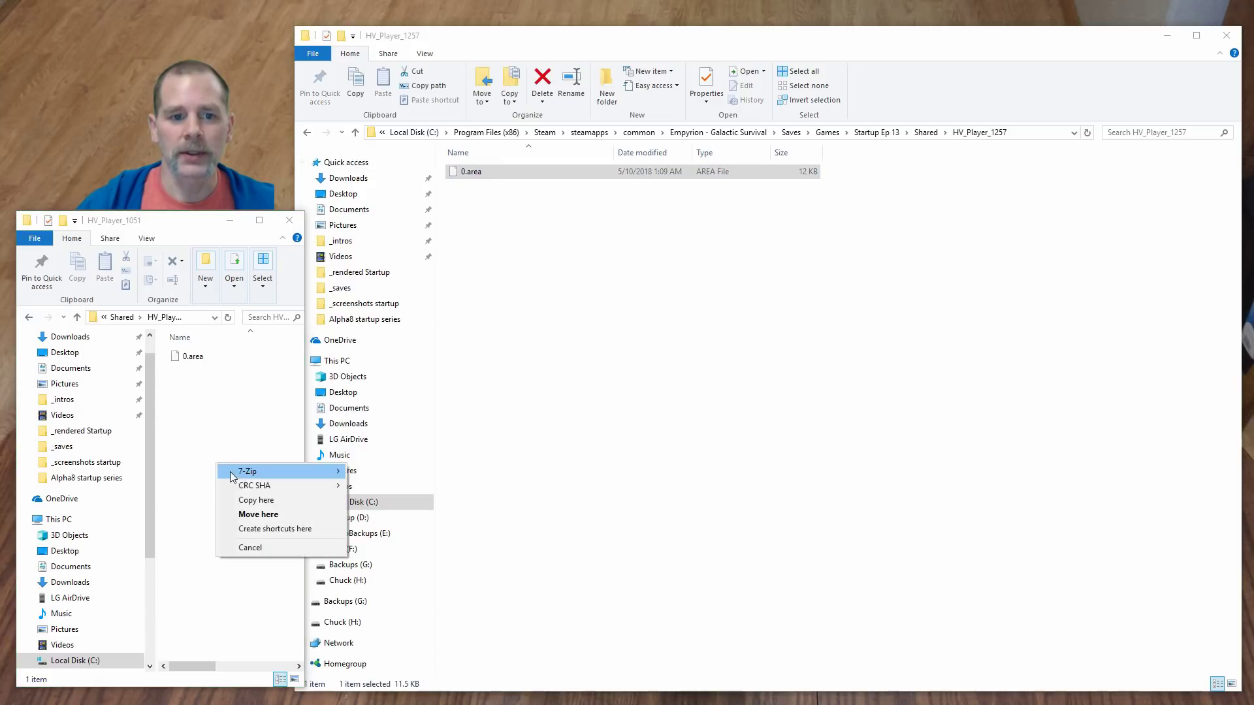
pyautogui.click(251, 501)
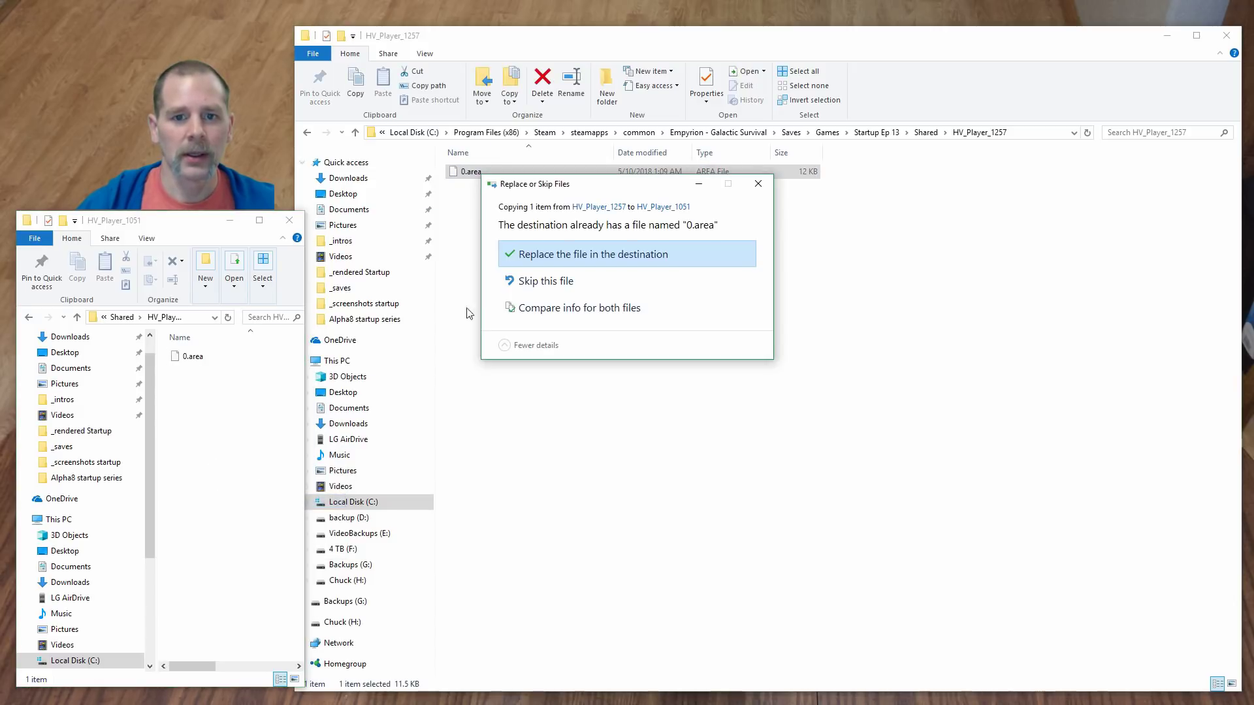
pyautogui.click(556, 251)
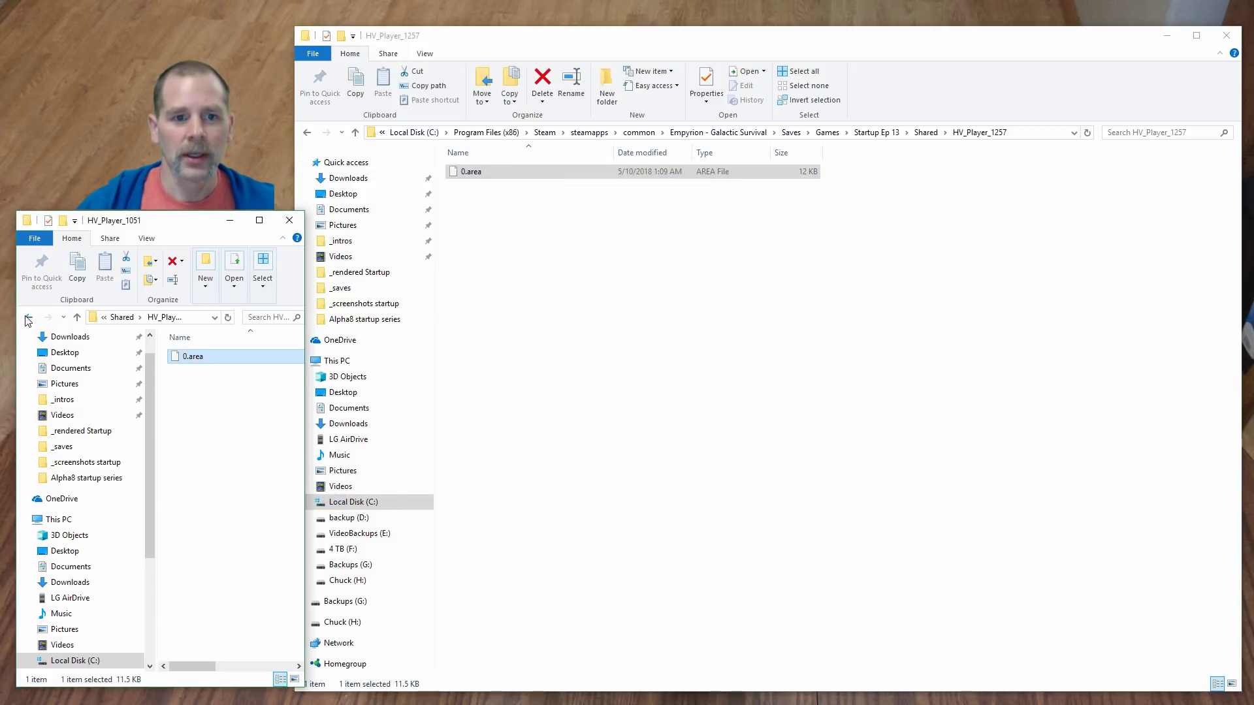
# Copy 0.area from Startup Ep 13's SV_Player_1055 folder onto Build 1621's SV_Player_1050 folder, replacing the existing file.
pyautogui.click(29, 317)
pyautogui.scroll(-2, 253, 544)
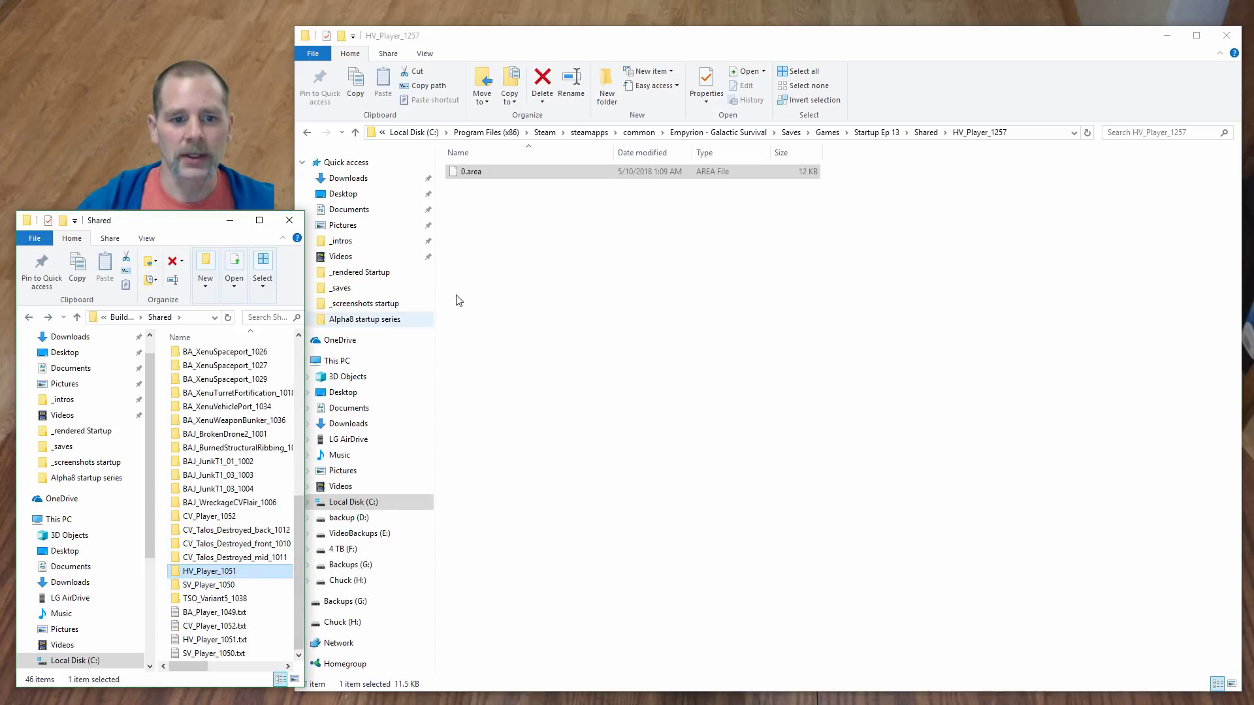
pyautogui.click(923, 133)
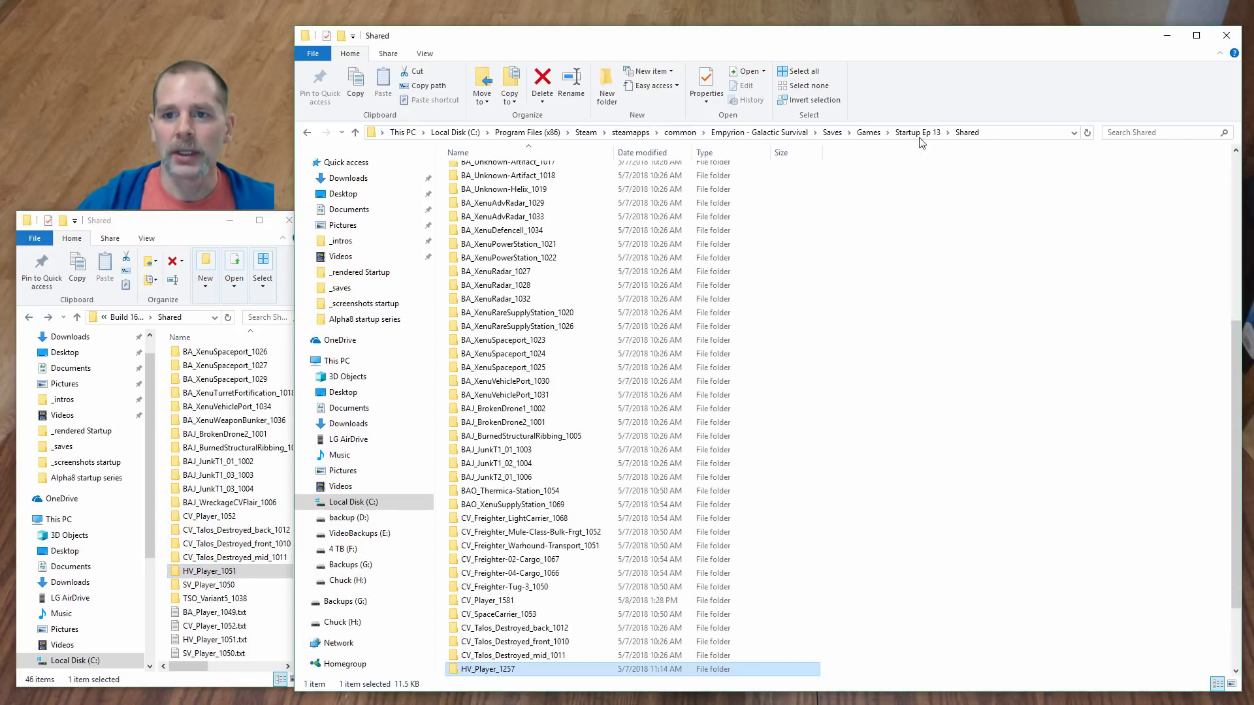
pyautogui.scroll(-3, 547, 598)
pyautogui.doubleClick(546, 589)
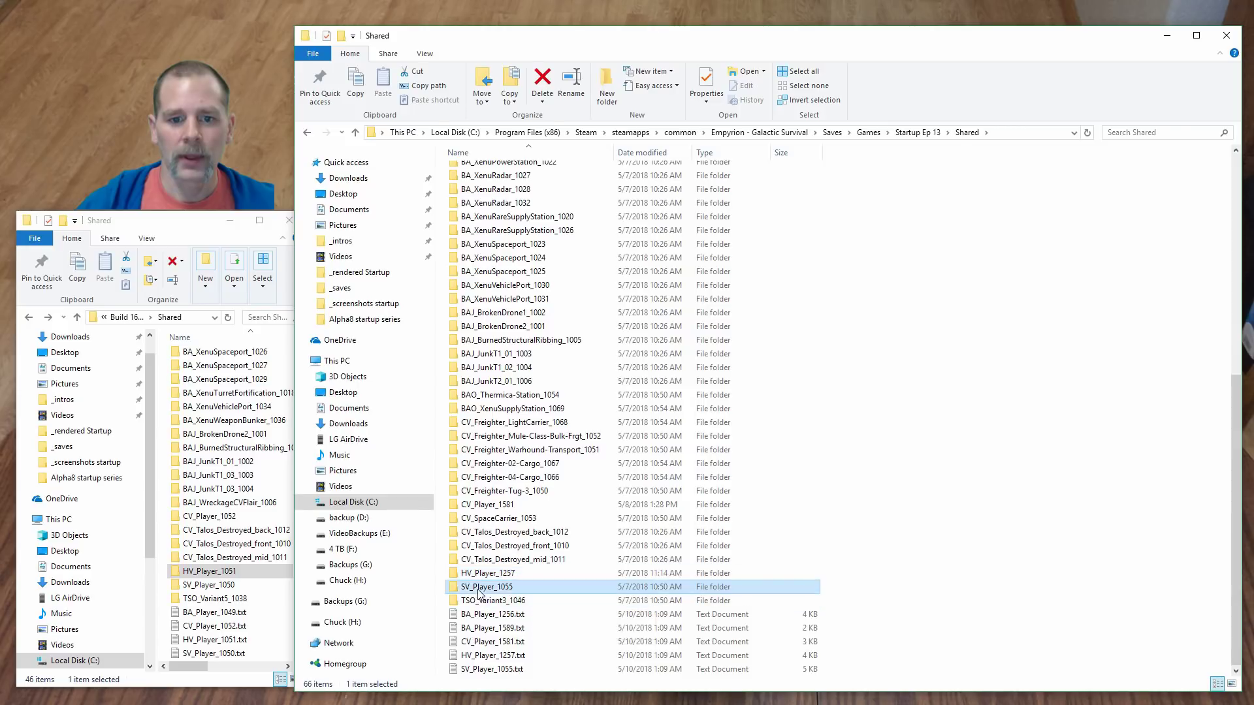
pyautogui.click(475, 174)
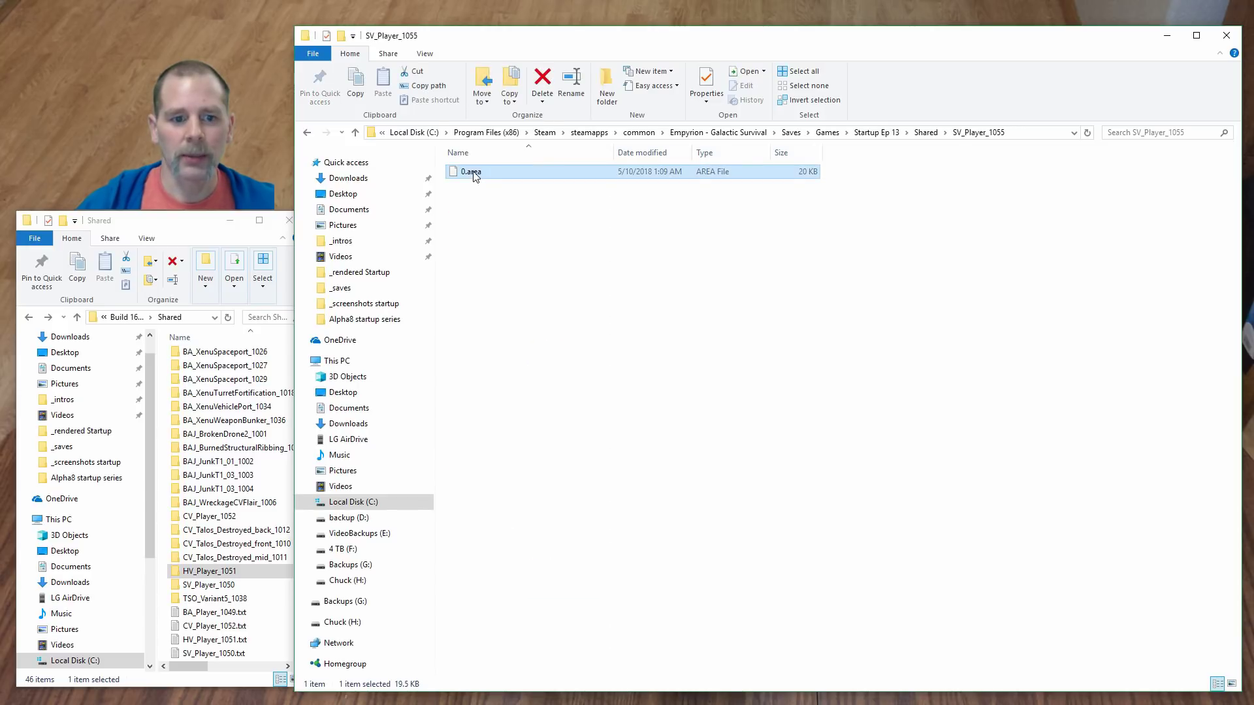
pyautogui.moveTo(475, 176); pyautogui.dragTo(196, 589)
pyautogui.click(242, 621)
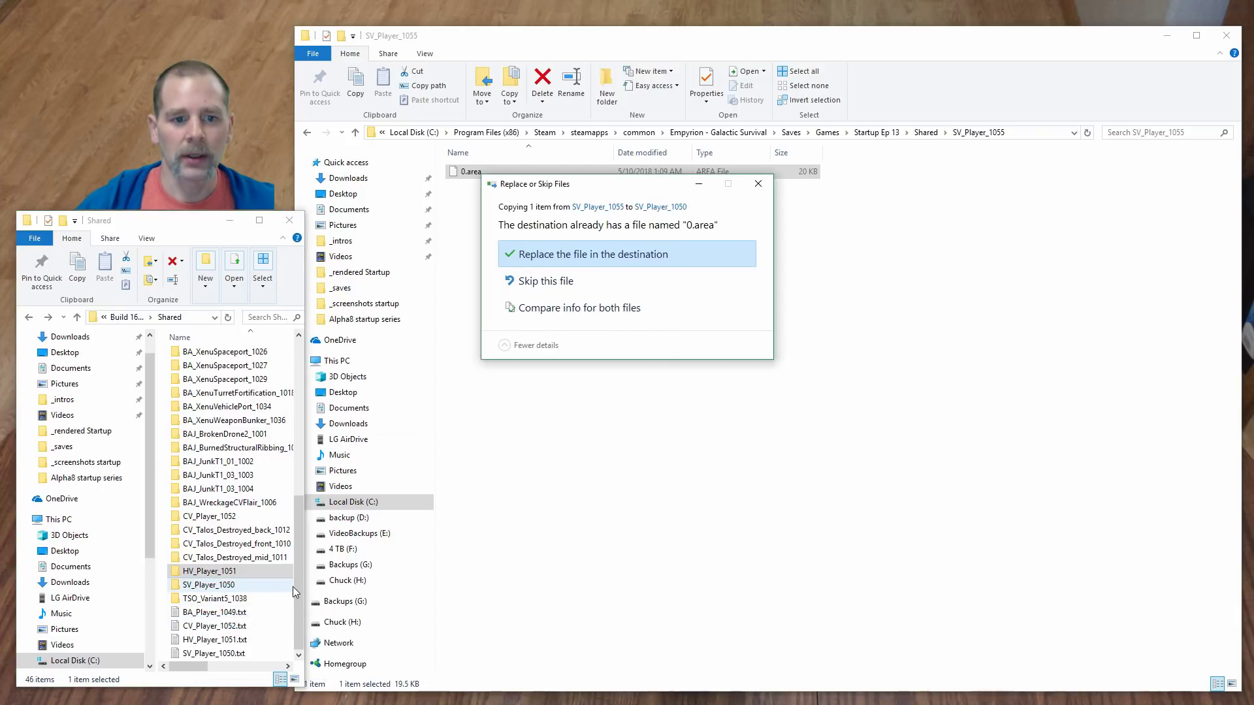
pyautogui.click(578, 262)
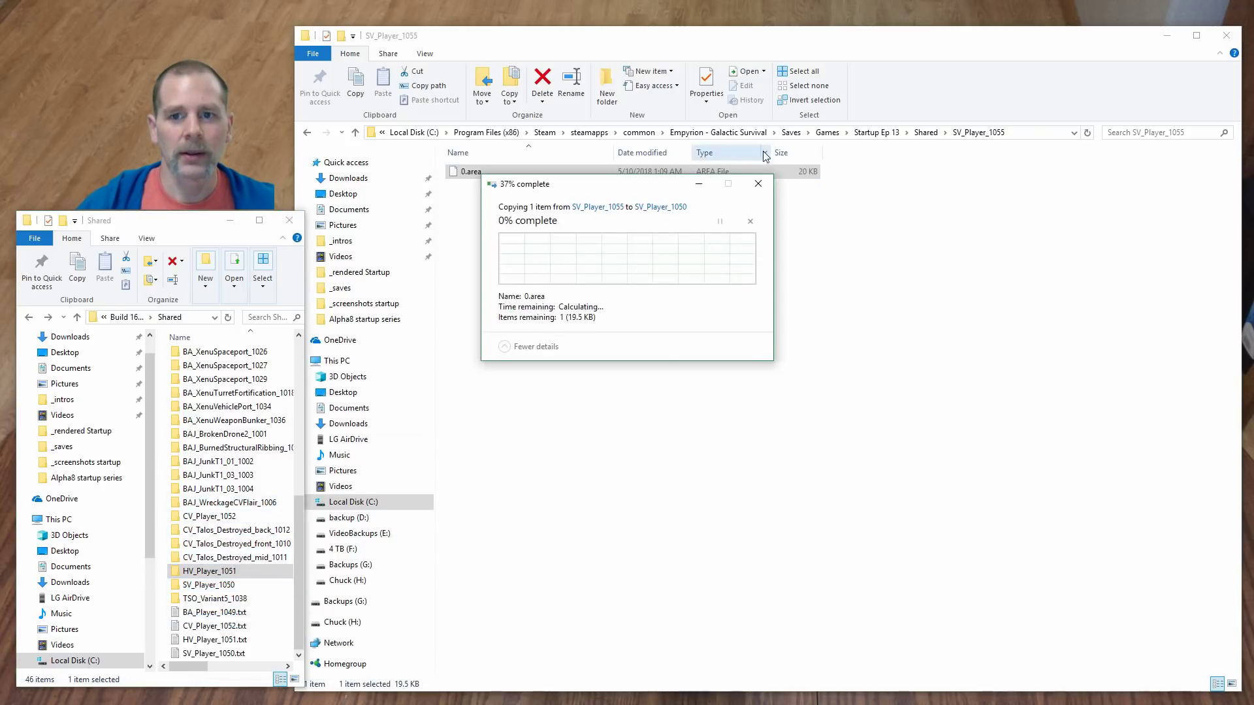
# Copy 0.area from Startup Ep 13's CV_Player_1581 folder onto Build 1621's CV_Player_1052 folder, replacing the existing file.
pyautogui.click(931, 134)
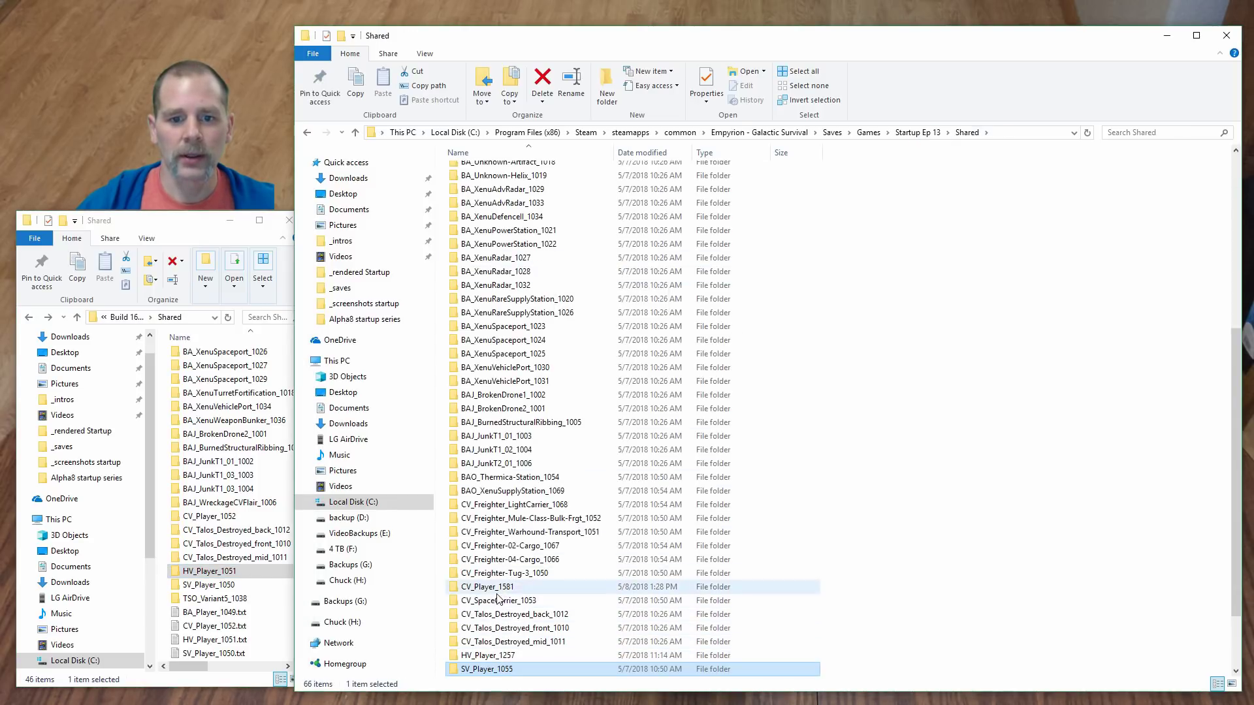
pyautogui.click(494, 587)
pyautogui.rightClick(495, 588)
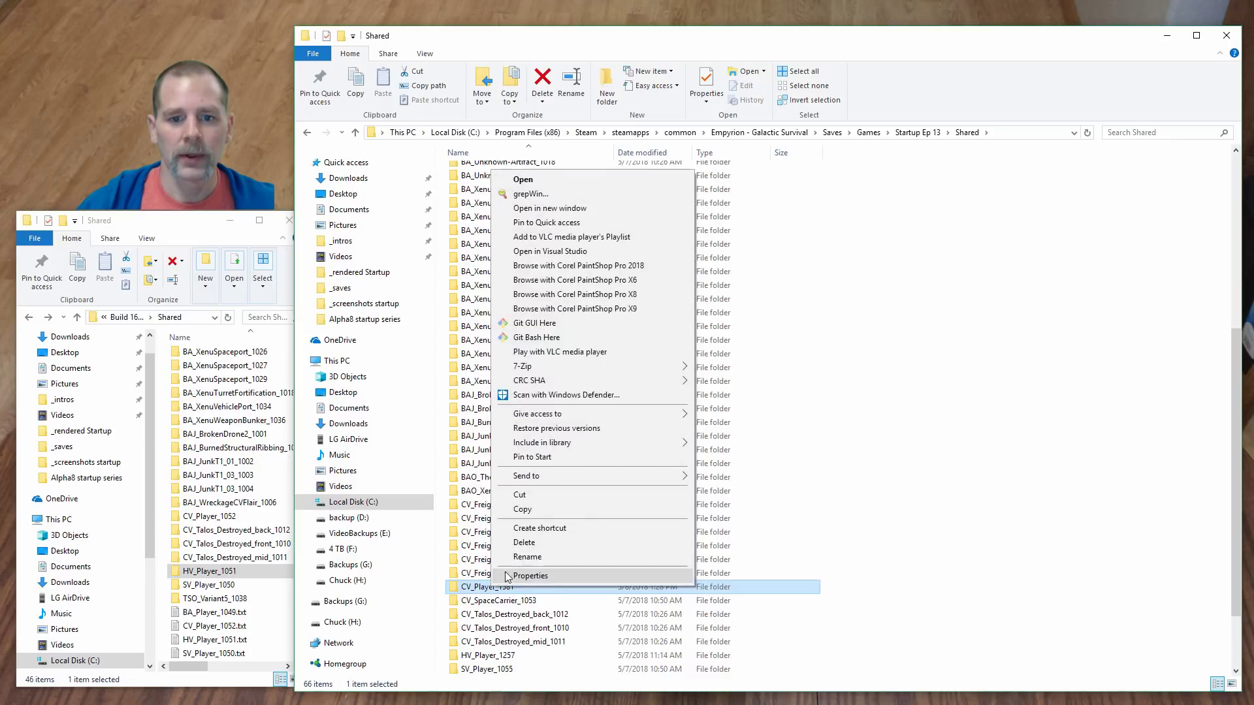
pyautogui.click(473, 589)
pyautogui.doubleClick(473, 587)
pyautogui.moveTo(476, 173); pyautogui.dragTo(224, 516)
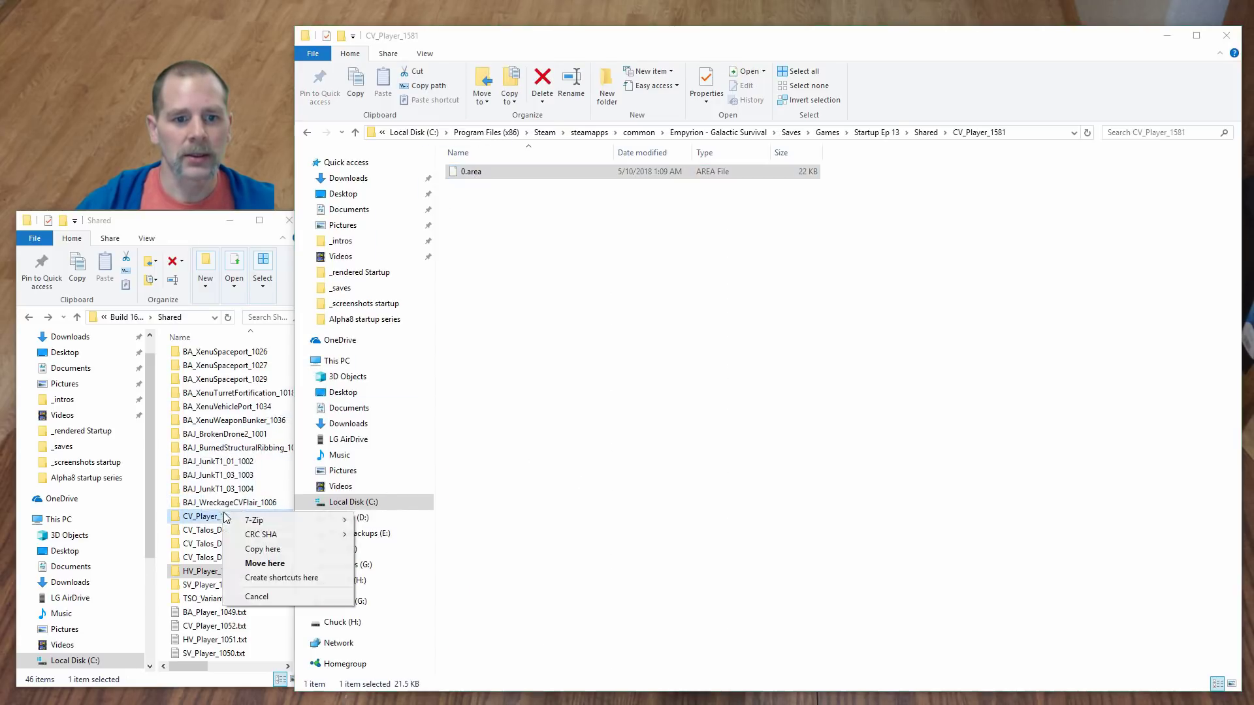
pyautogui.click(262, 550)
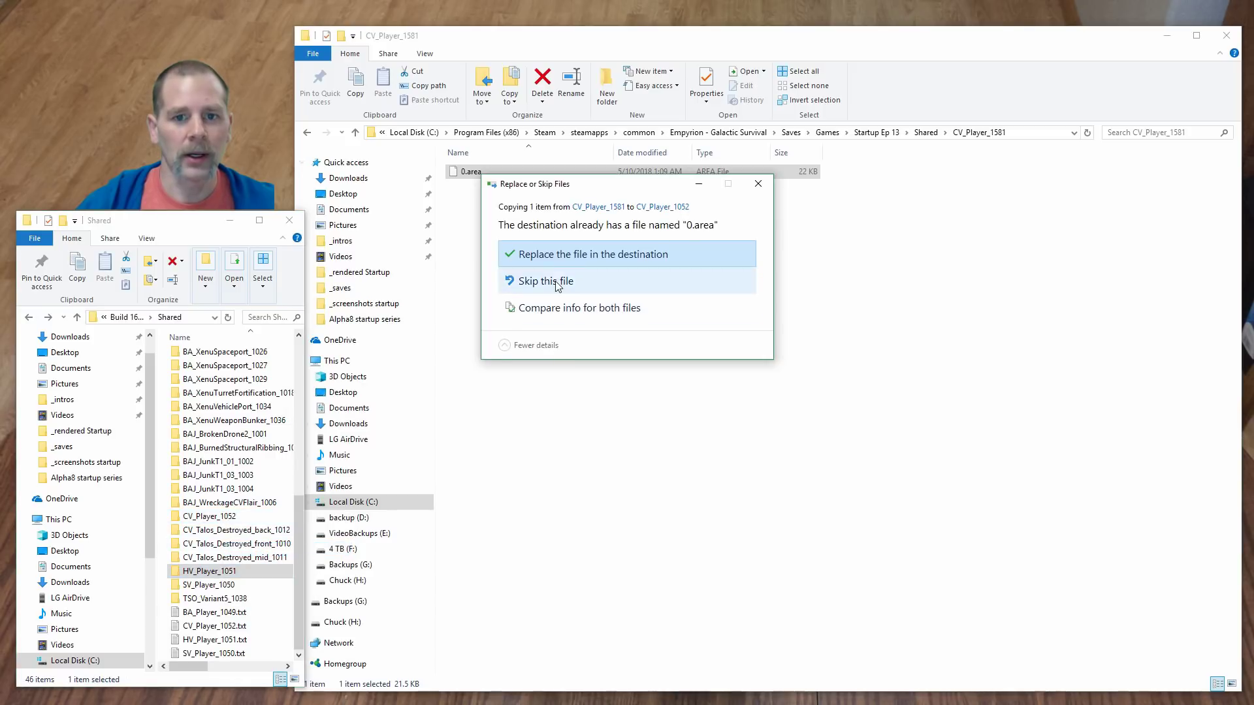
pyautogui.click(563, 252)
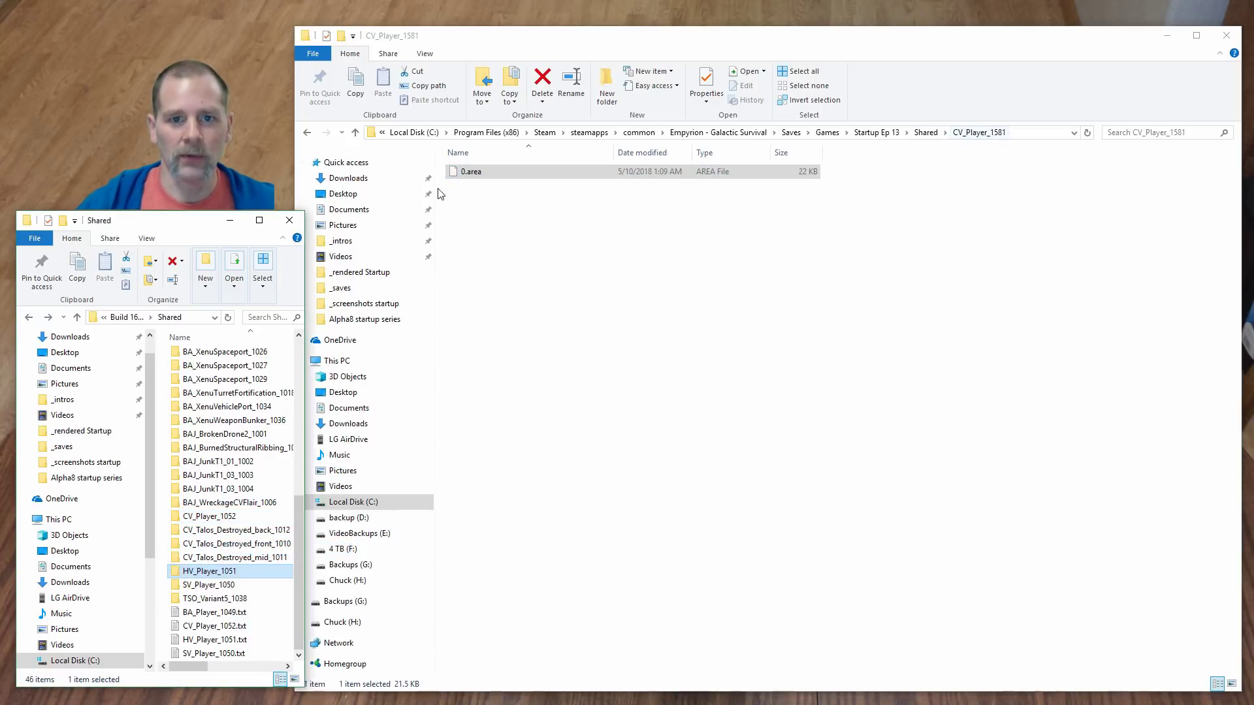
pyautogui.click(478, 176)
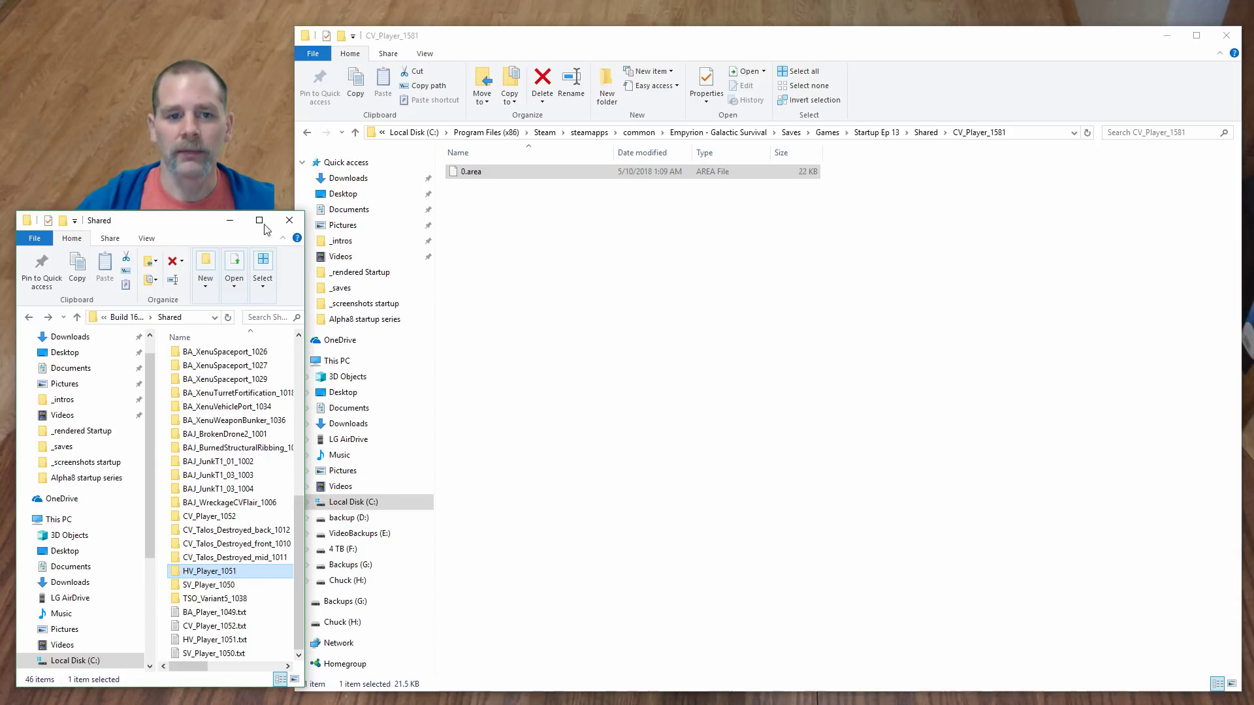
# Switch to Empyrion - Galactic Survival and load the Build 1621 survival save.
pyautogui.click(243, 223)
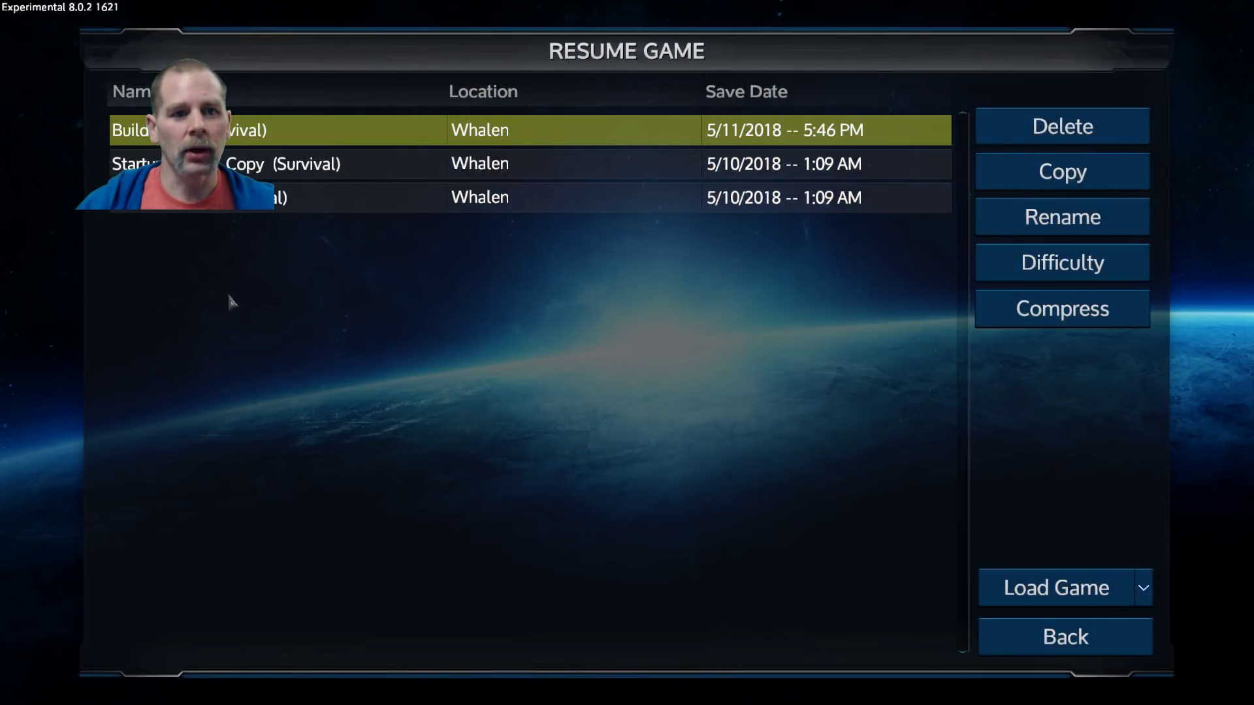
pyautogui.click(1097, 585)
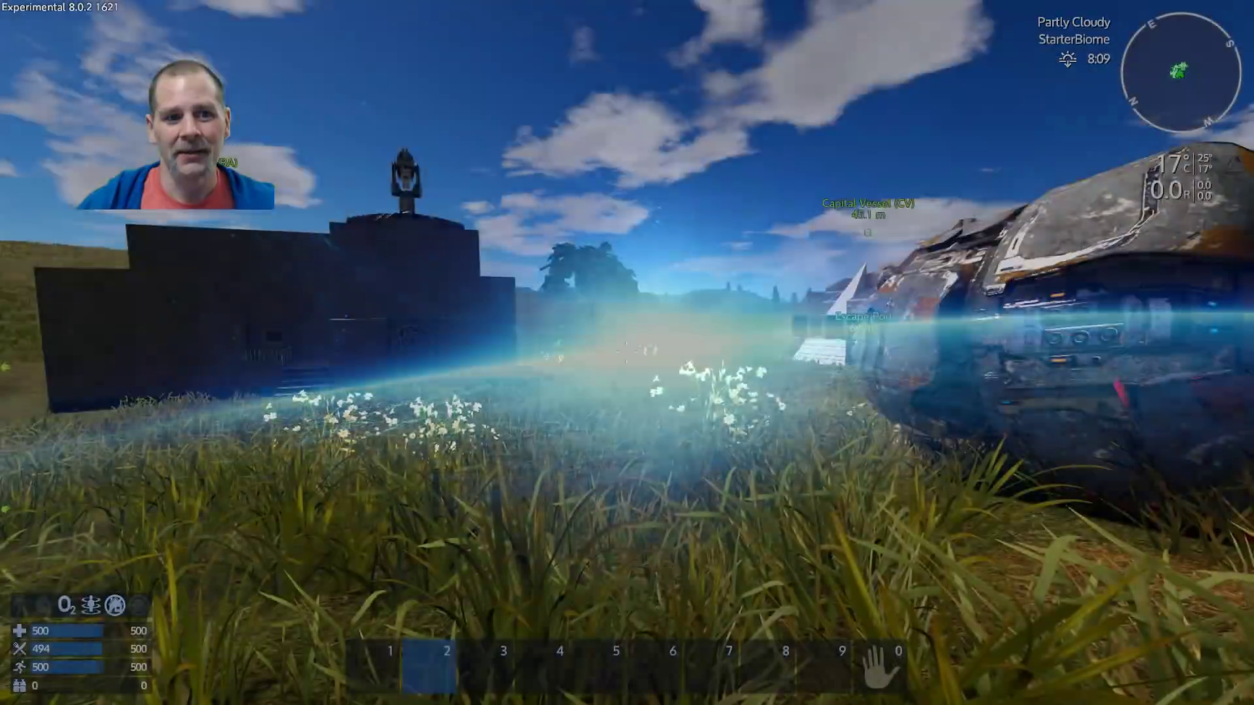
# Walk over to the hover vessel and look over the transferred base, small vessel and capital vessel.
pyautogui.hotkey('shift', 'w')
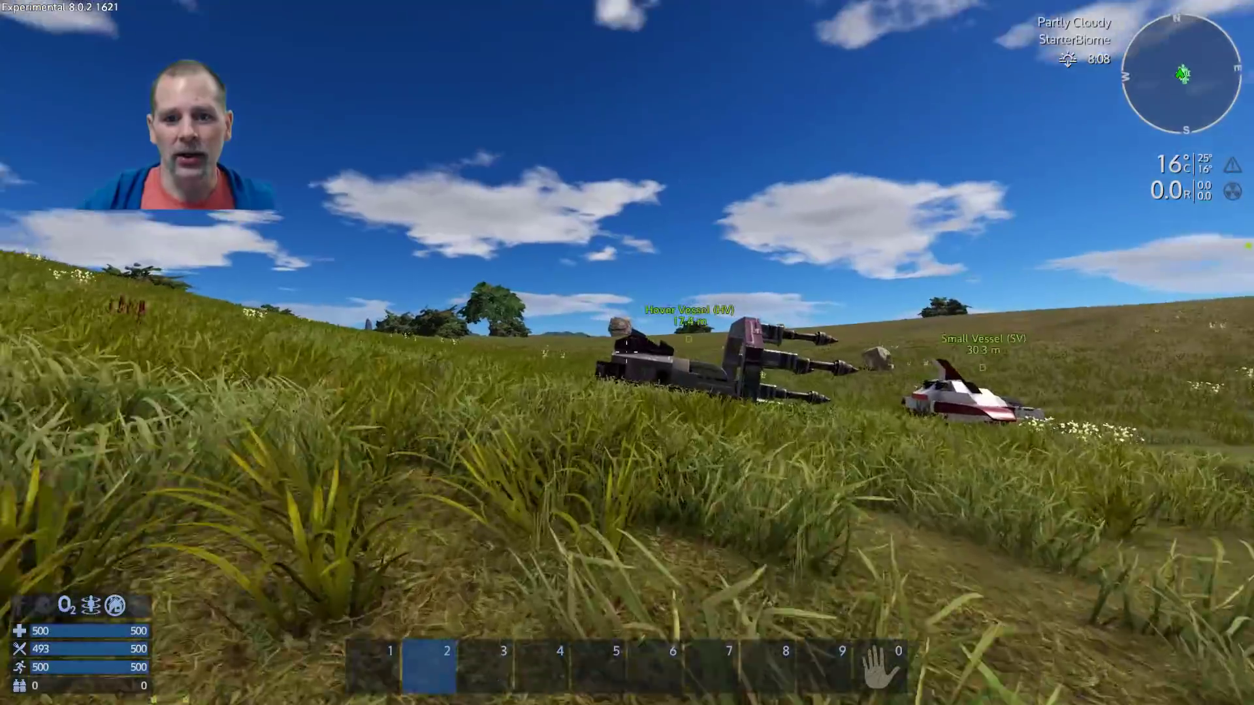
pyautogui.press('w')
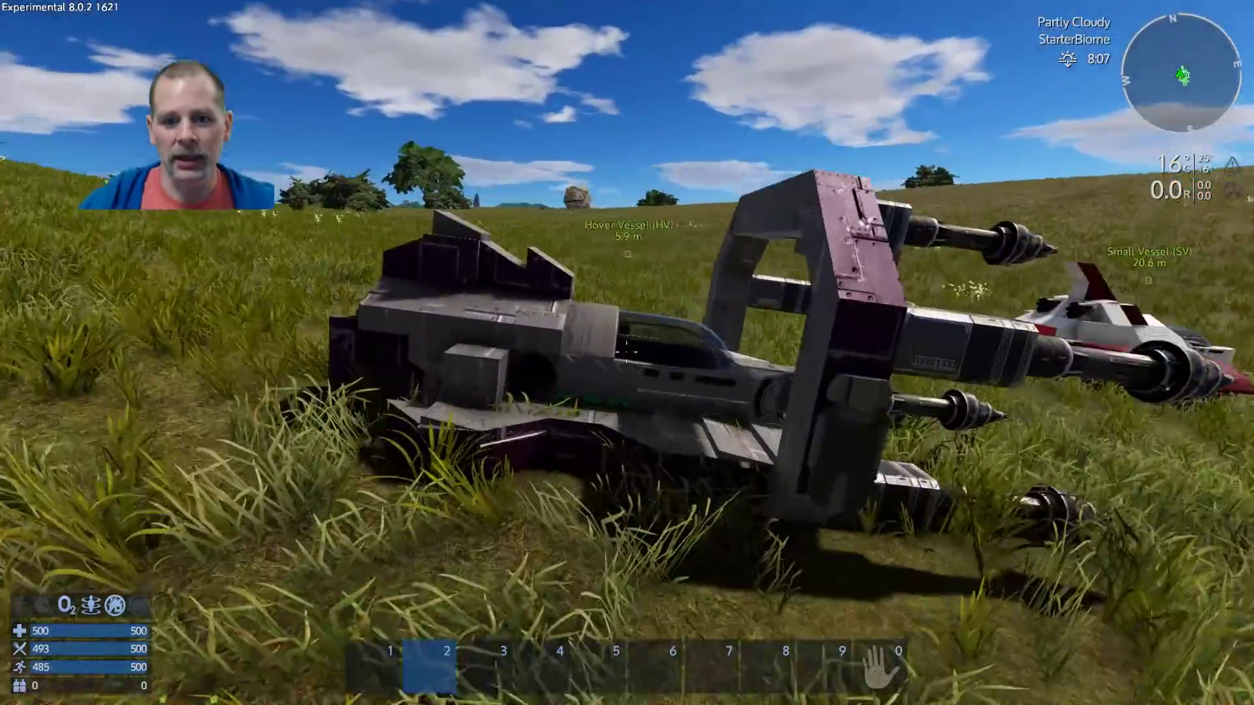
pyautogui.press('space')
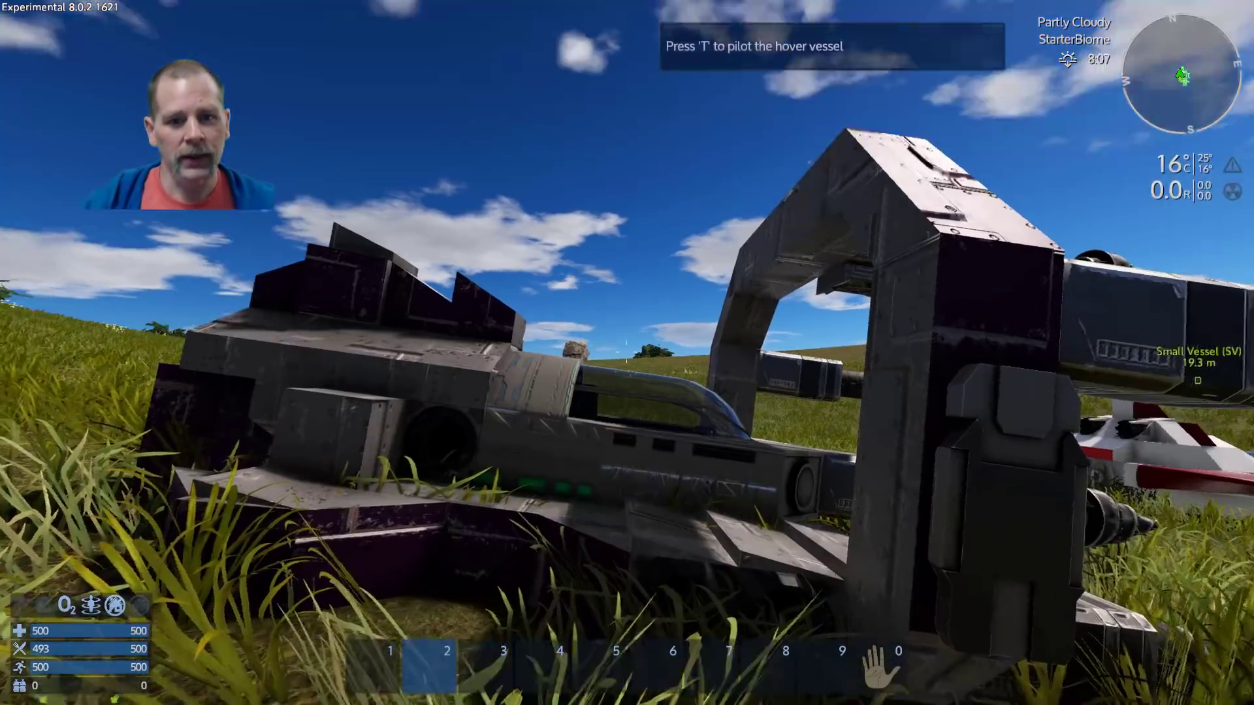
pyautogui.press('w')
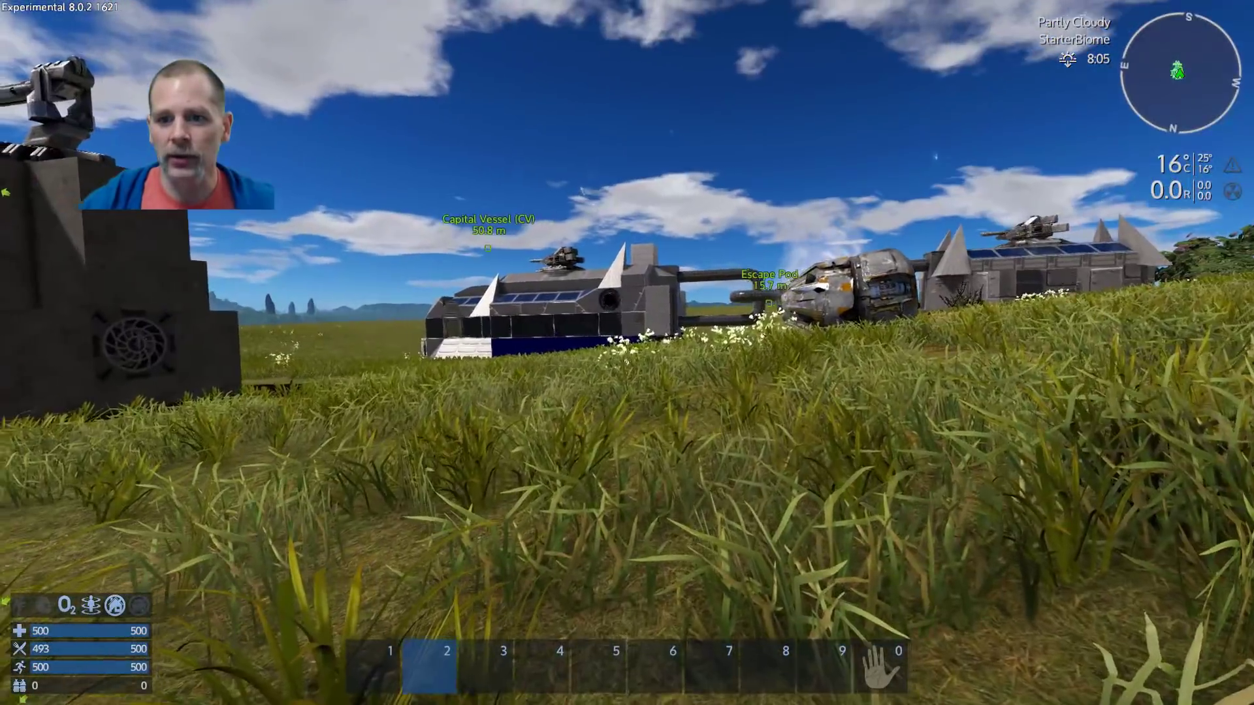
# Board the hover vessel's cockpit, check the player inventory and the vessel's control panel, and exit the vessel.
pyautogui.press('w')
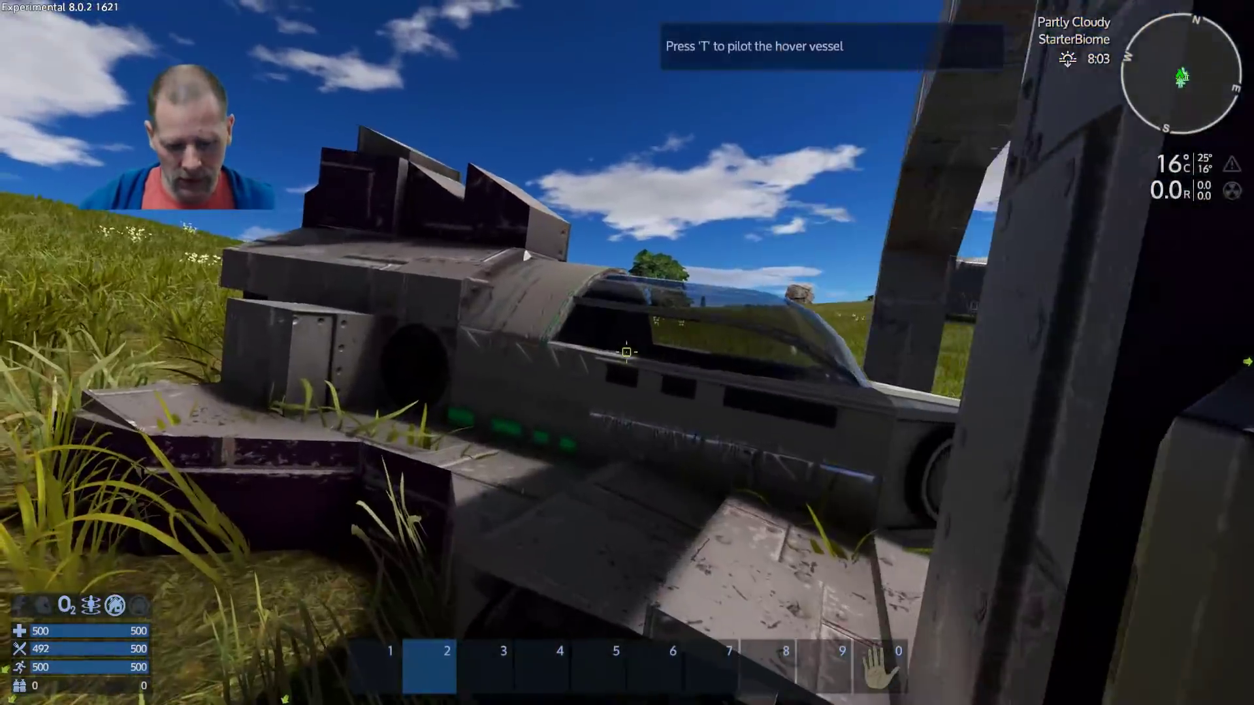
pyautogui.press('f')
pyautogui.press('Tab')
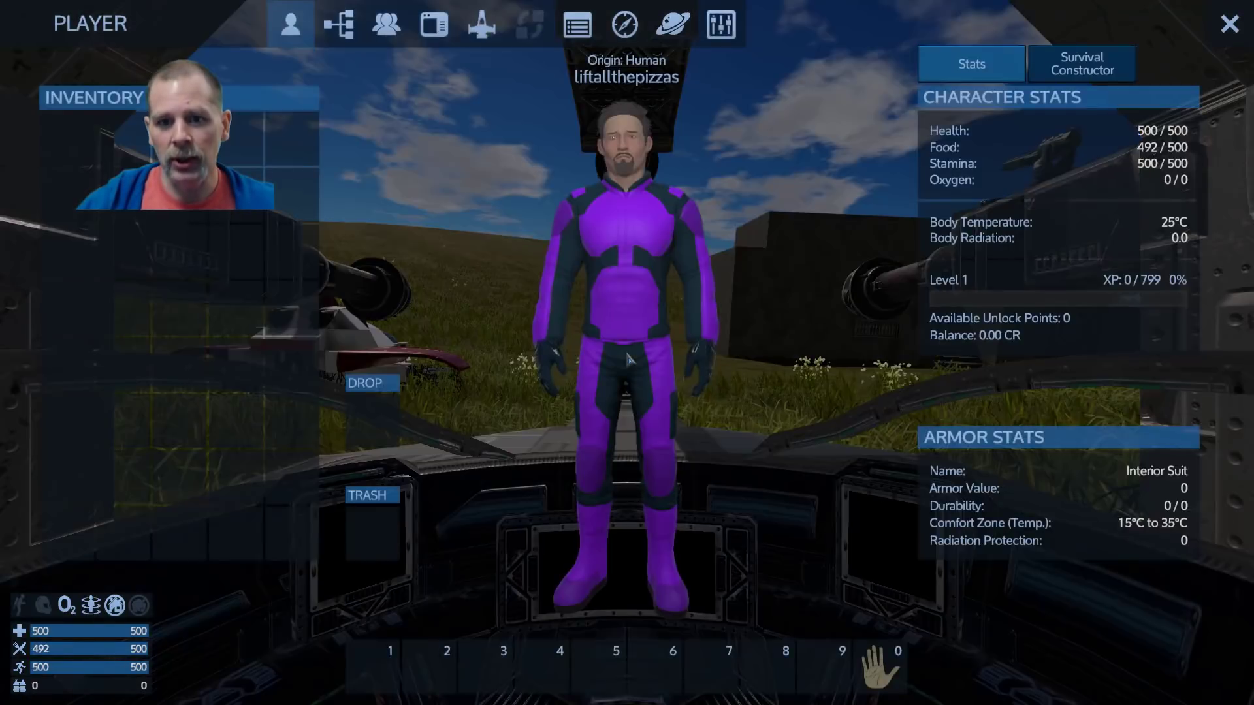
pyautogui.press('Tab')
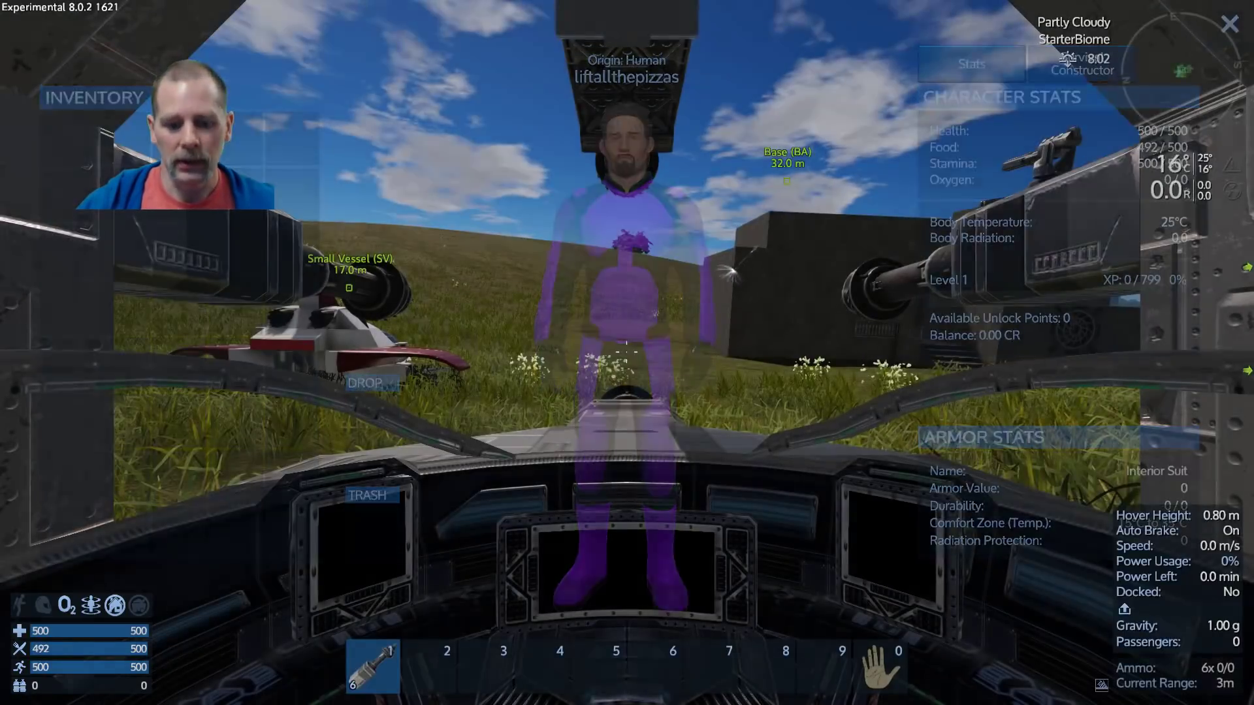
pyautogui.press('p')
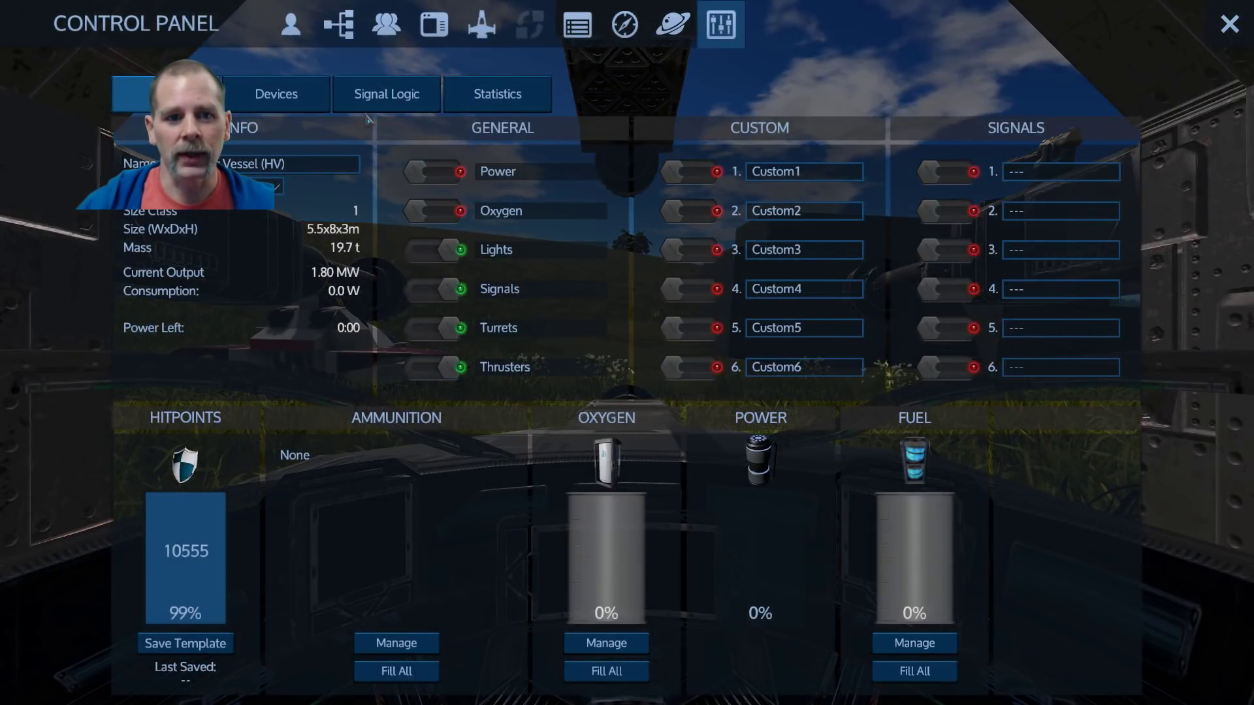
pyautogui.press('p')
pyautogui.press('f')
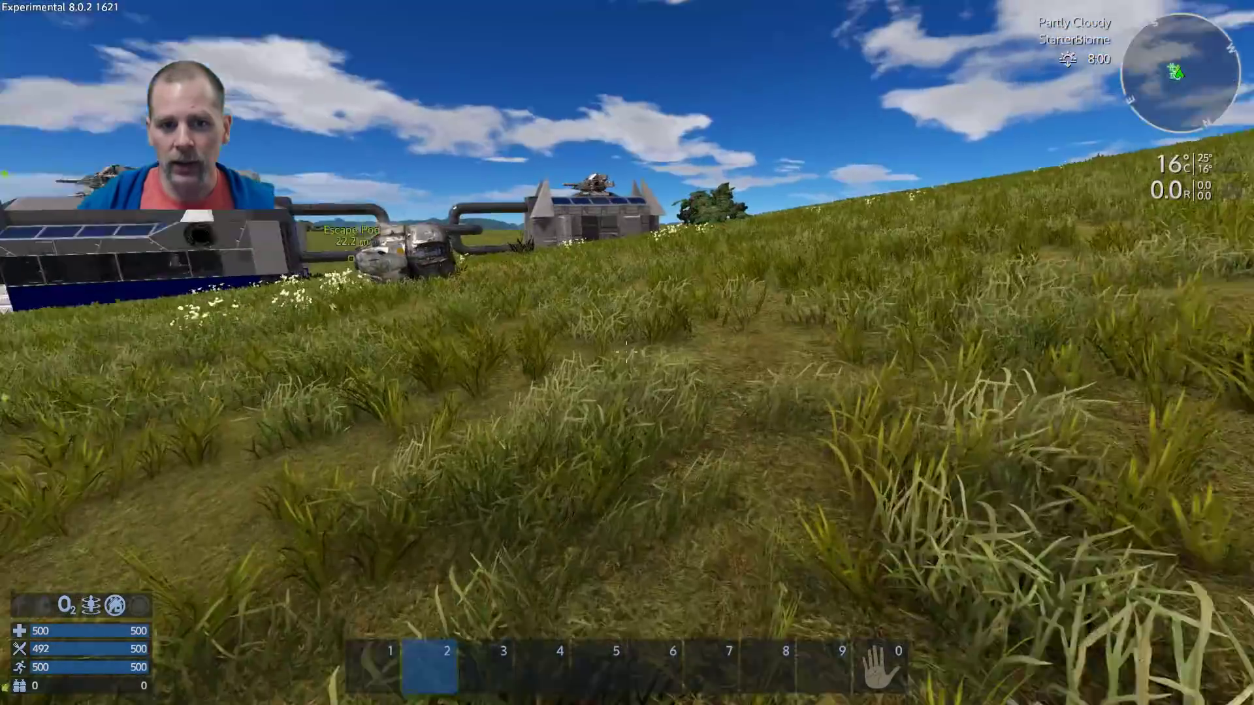
# Approach the base and turn on the debug info display with the console command di.
pyautogui.hotkey('shift', 'w')
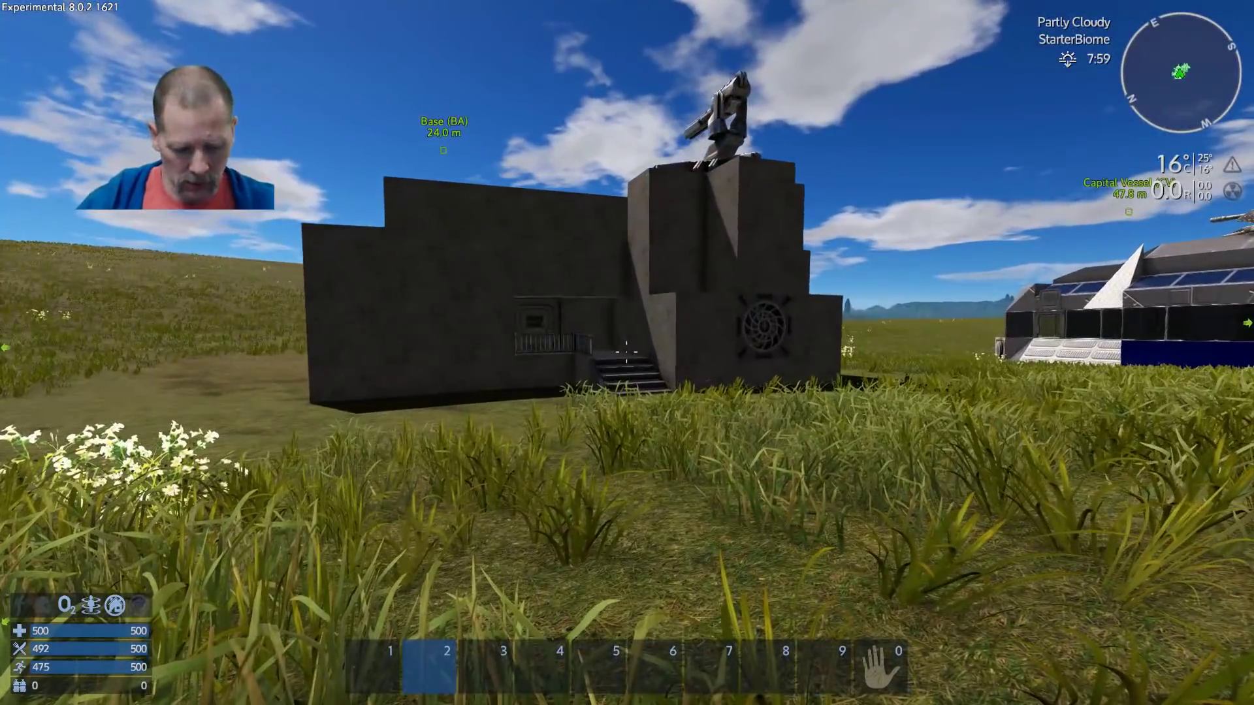
pyautogui.press('`')
pyautogui.write('i')
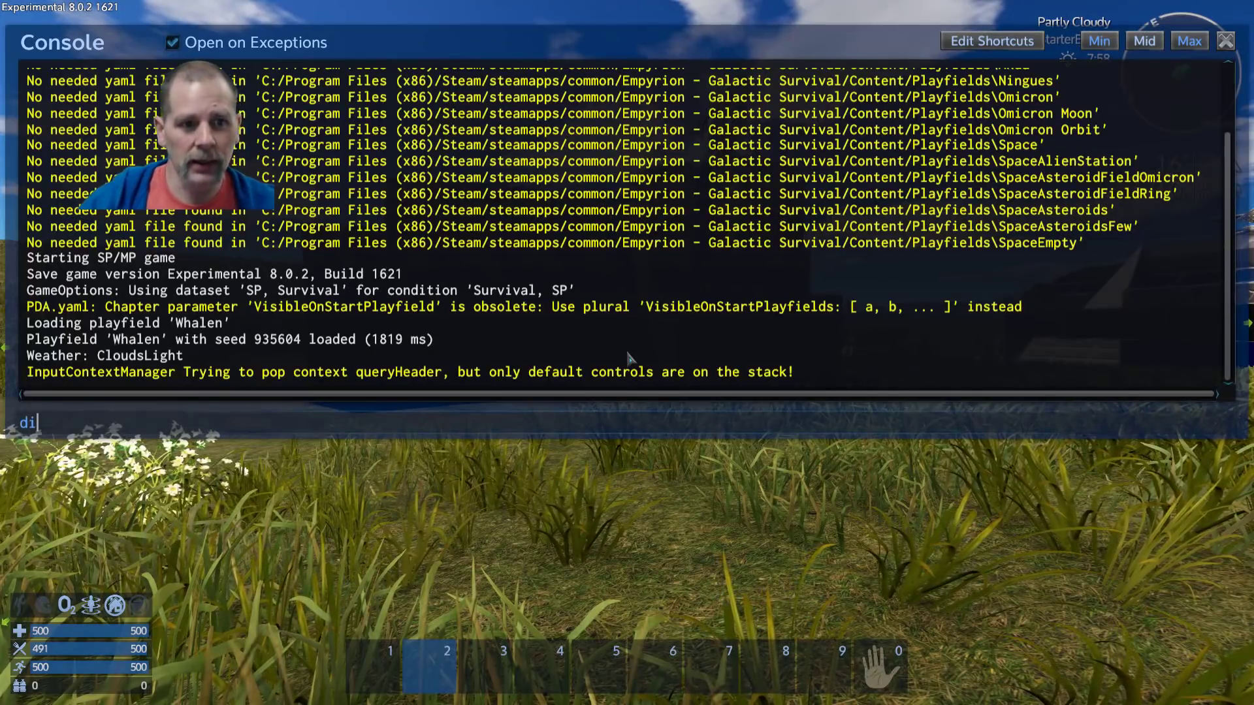
pyautogui.press('Return')
pyautogui.press('`')
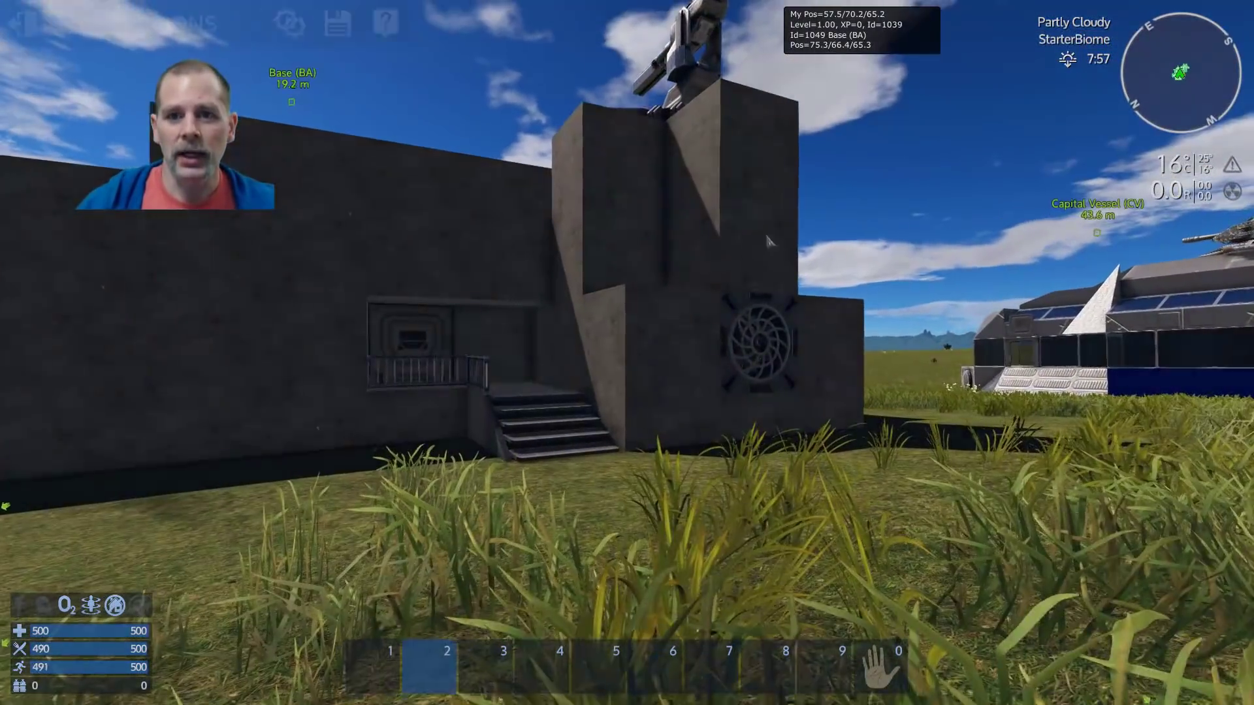
# Walk around and check the debug IDs of the capital vessel, escape pod, hover vessel and base.
pyautogui.press('w')
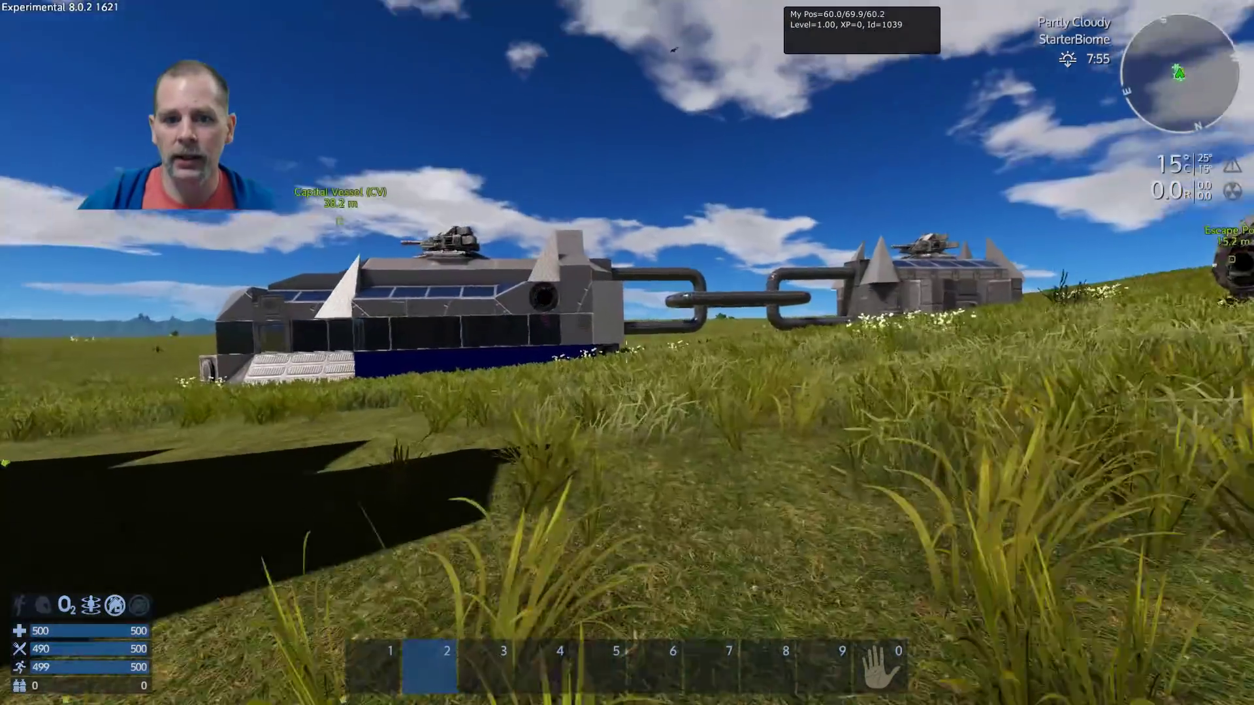
pyautogui.press('w')
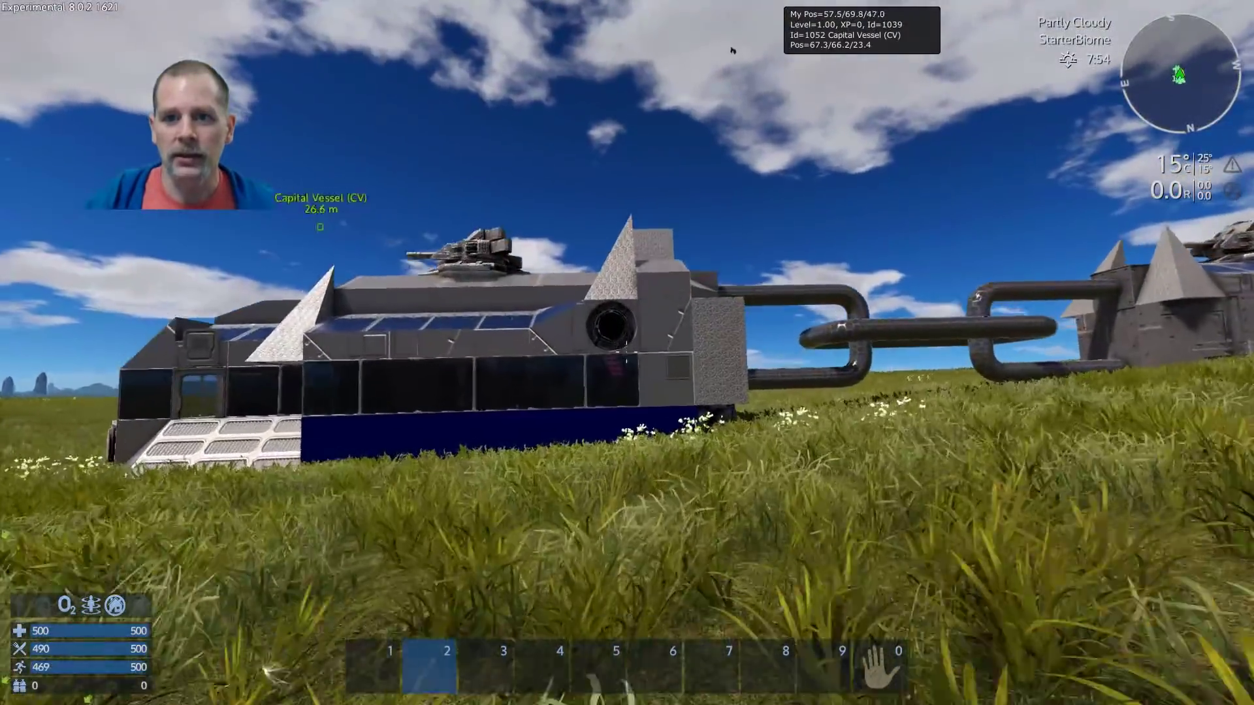
pyautogui.press('w')
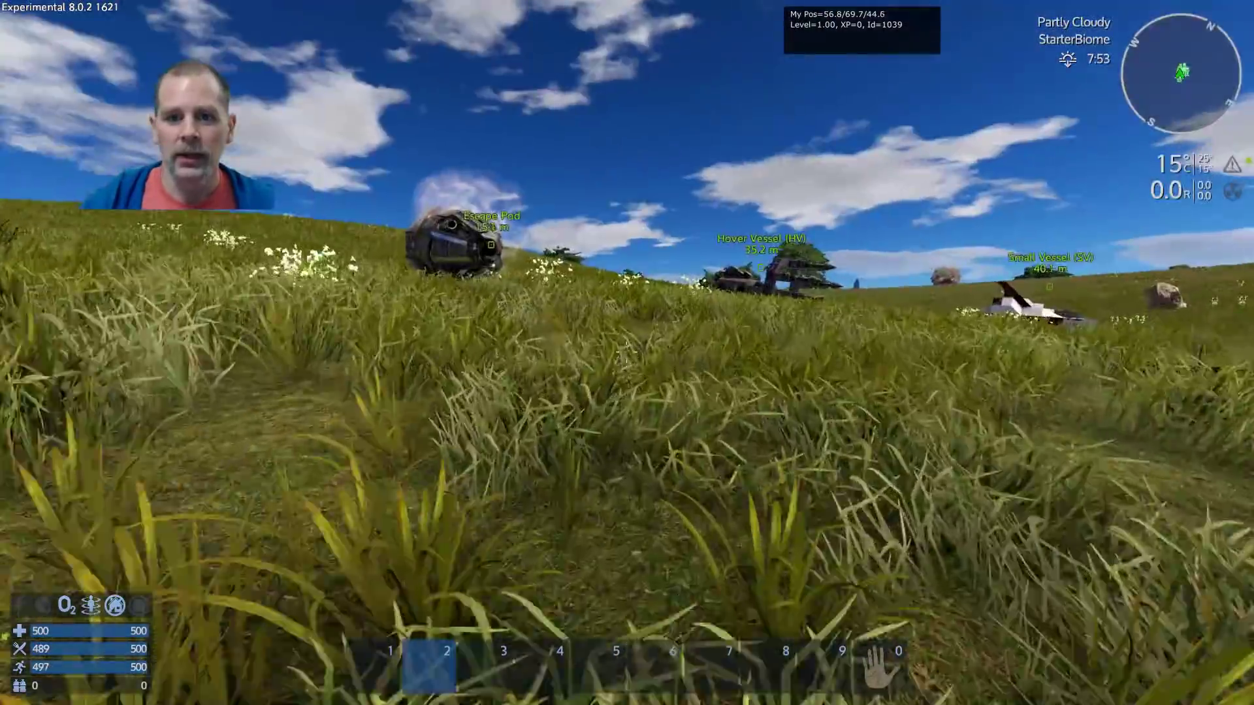
pyautogui.press('w')
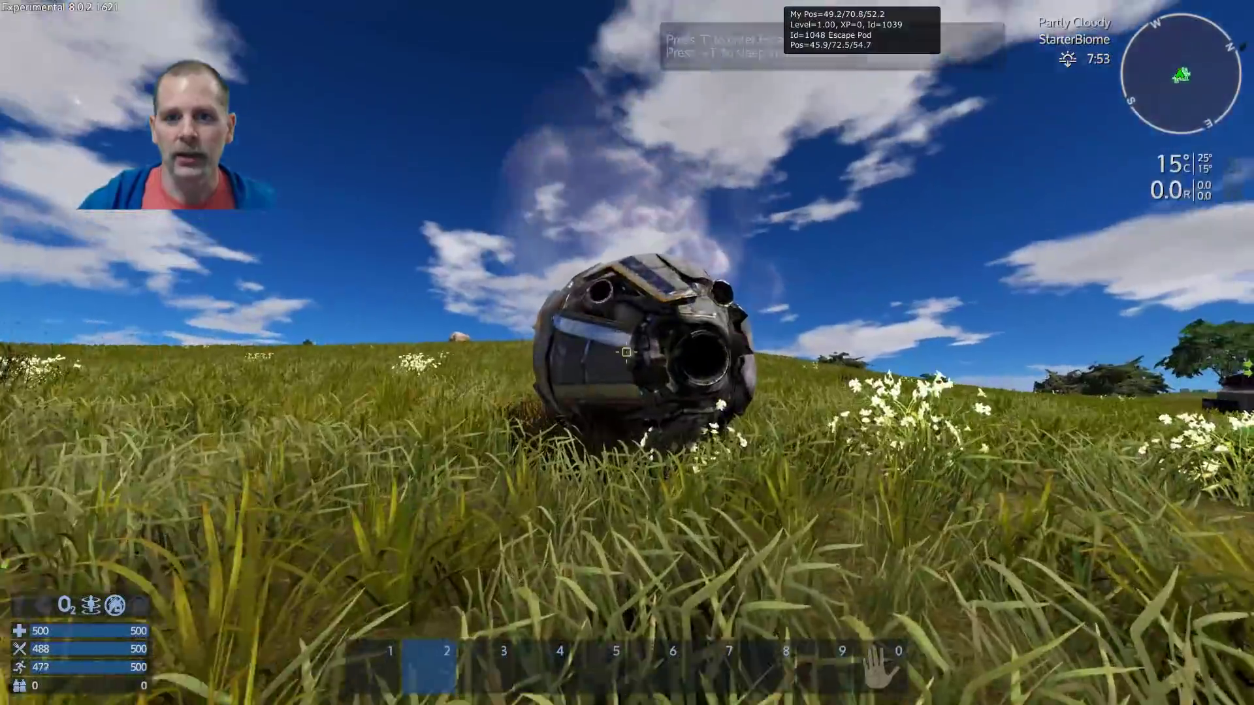
pyautogui.press('w')
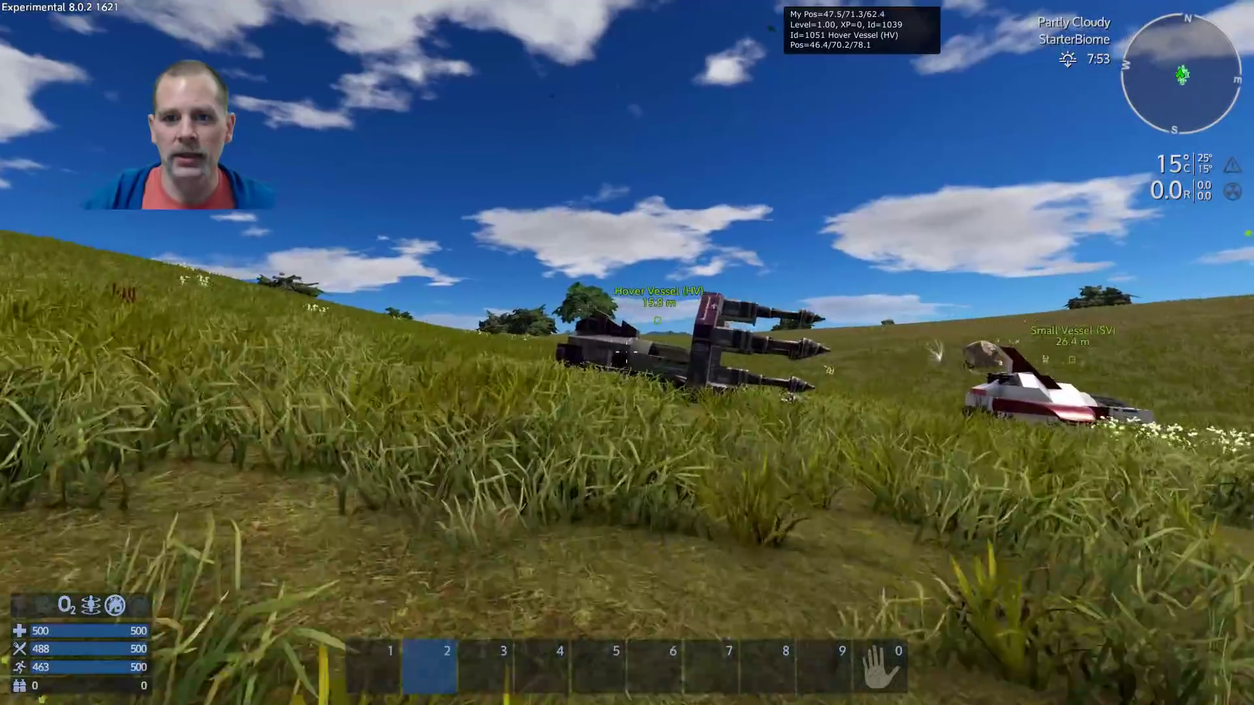
pyautogui.press('w')
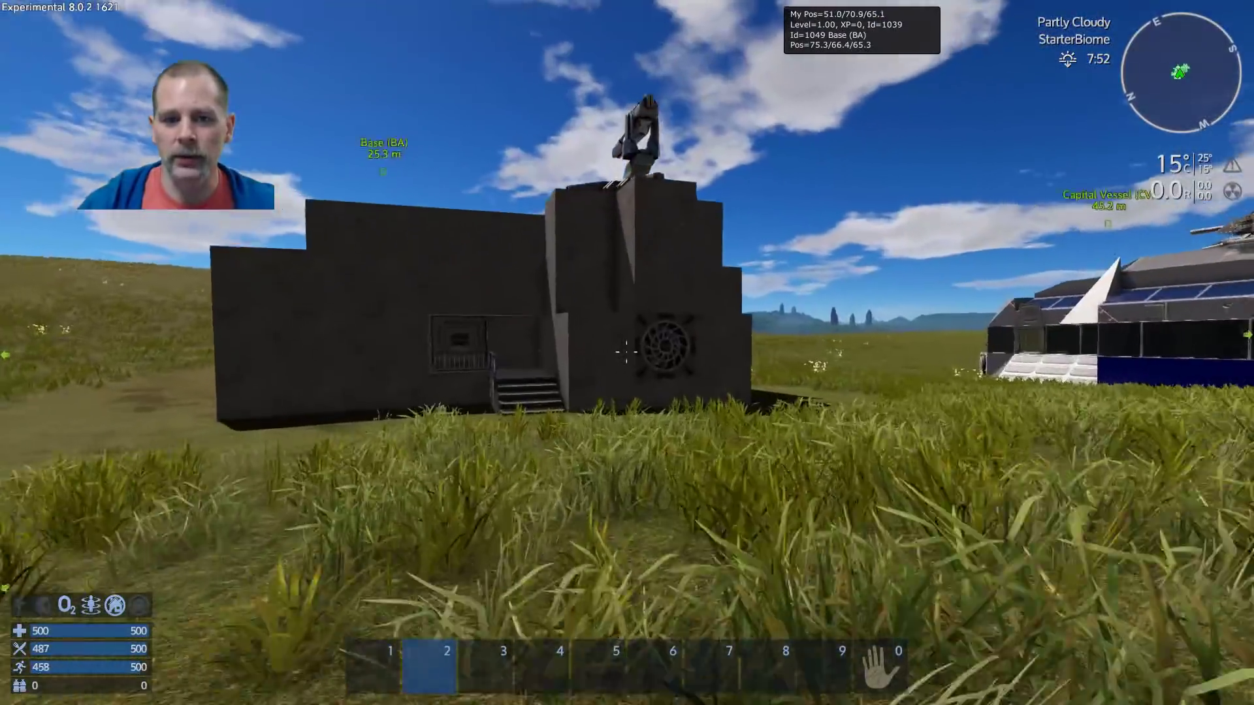
# Enable the creative item menu with the console command im.
pyautogui.press('w')
pyautogui.press('`')
pyautogui.write('im')
pyautogui.press('Return')
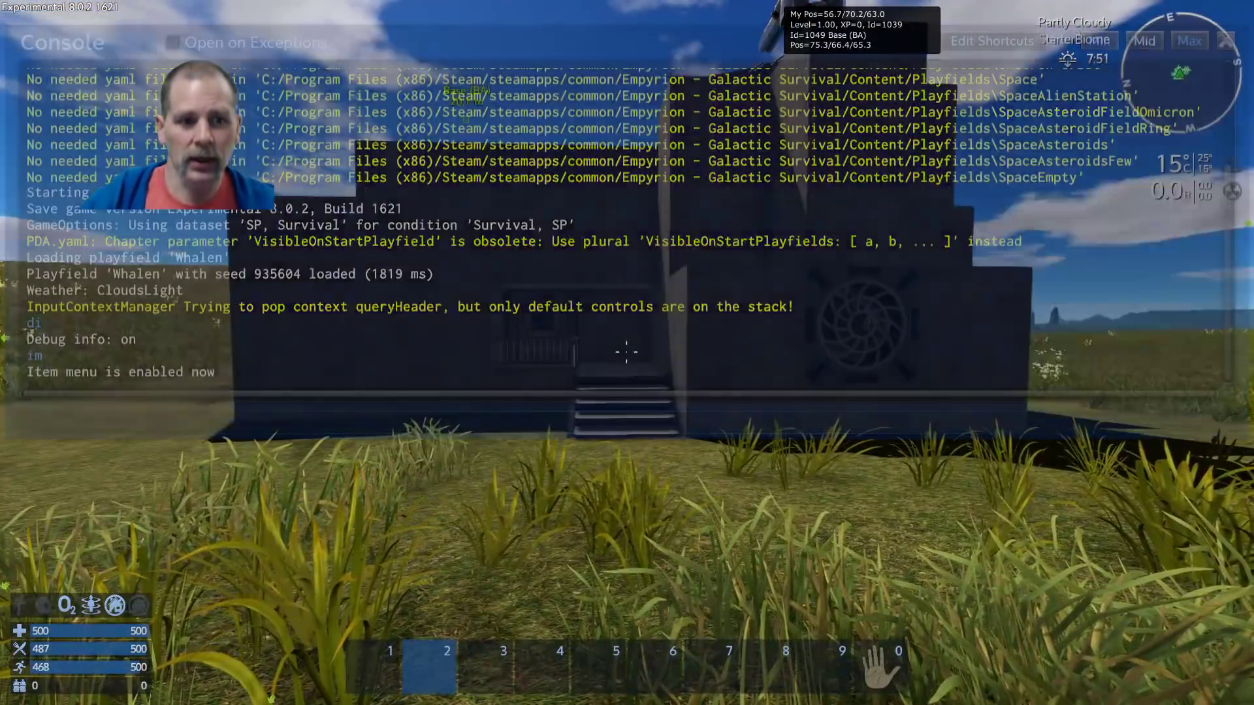
pyautogui.press('`')
# Enter the base and inspect the food processor's input and output contents.
pyautogui.press('w')
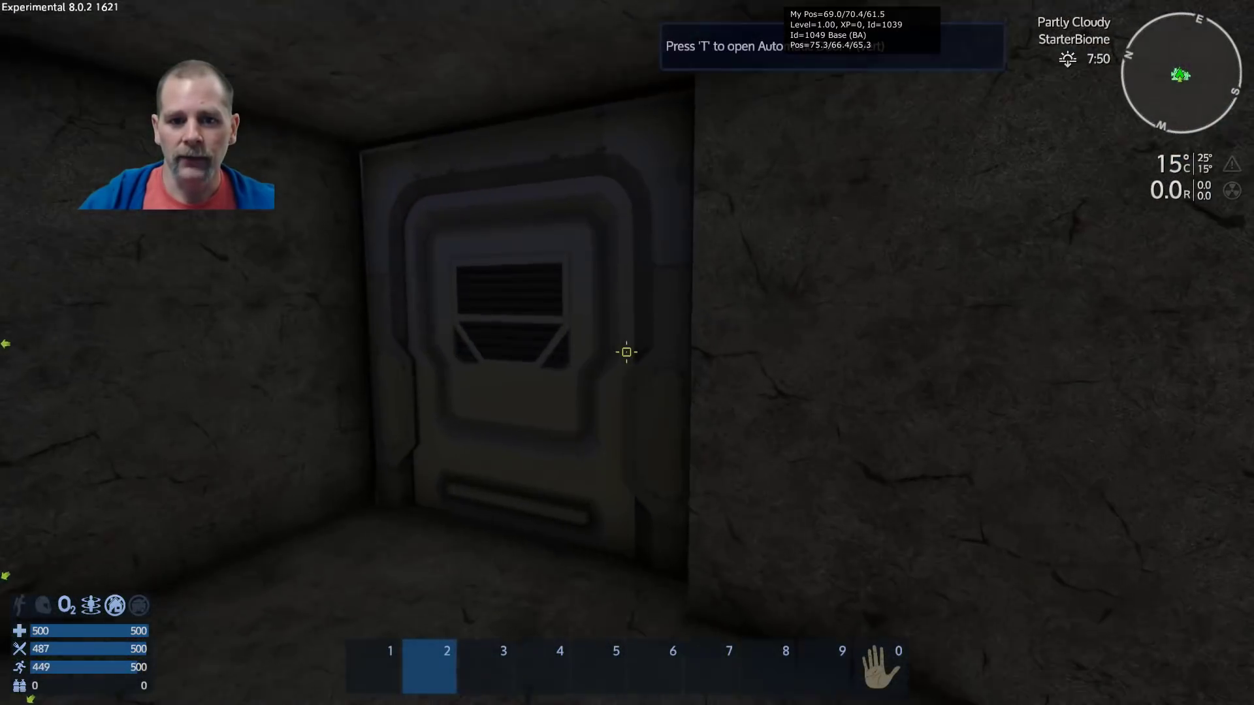
pyautogui.press('w')
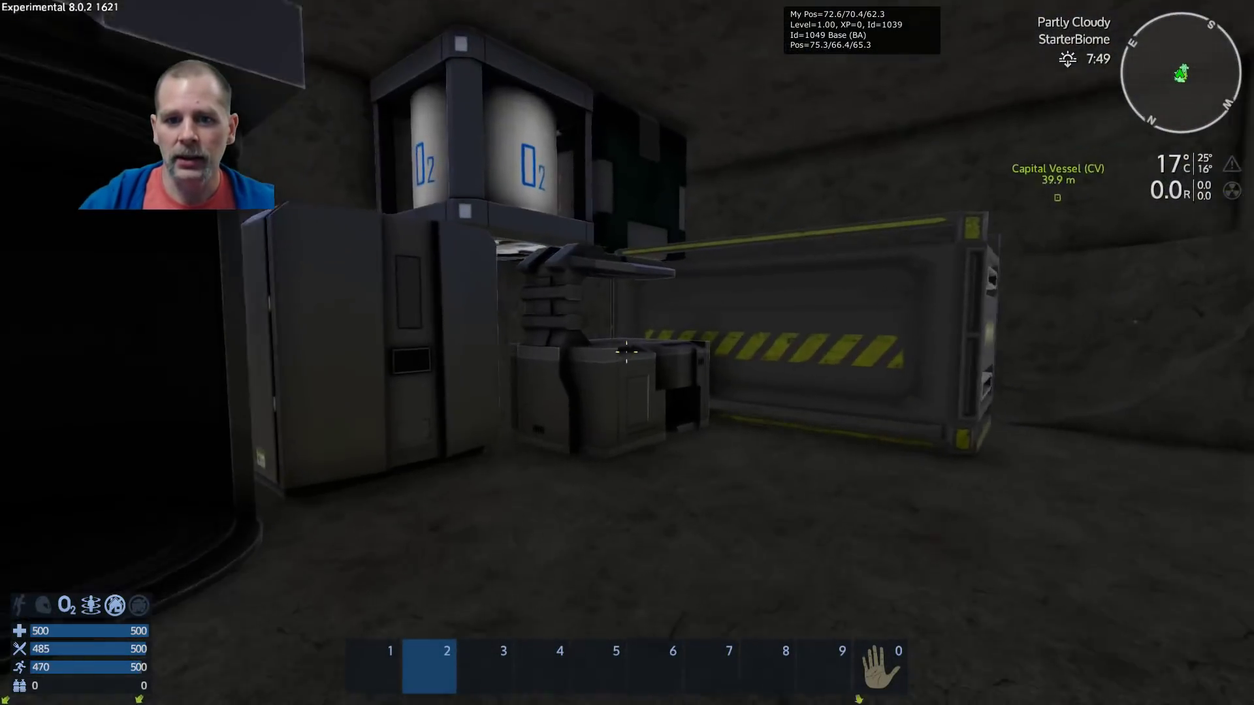
pyautogui.press('w')
pyautogui.press('t')
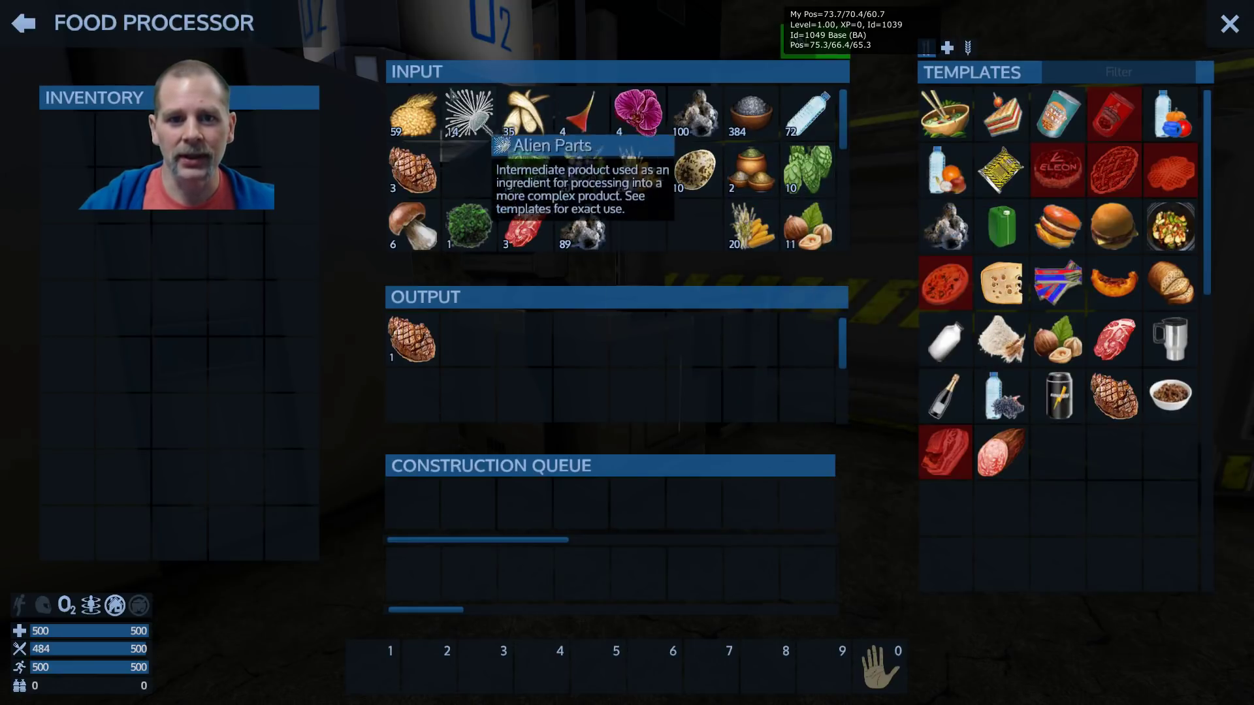
pyautogui.scroll(-1, 773, 171)
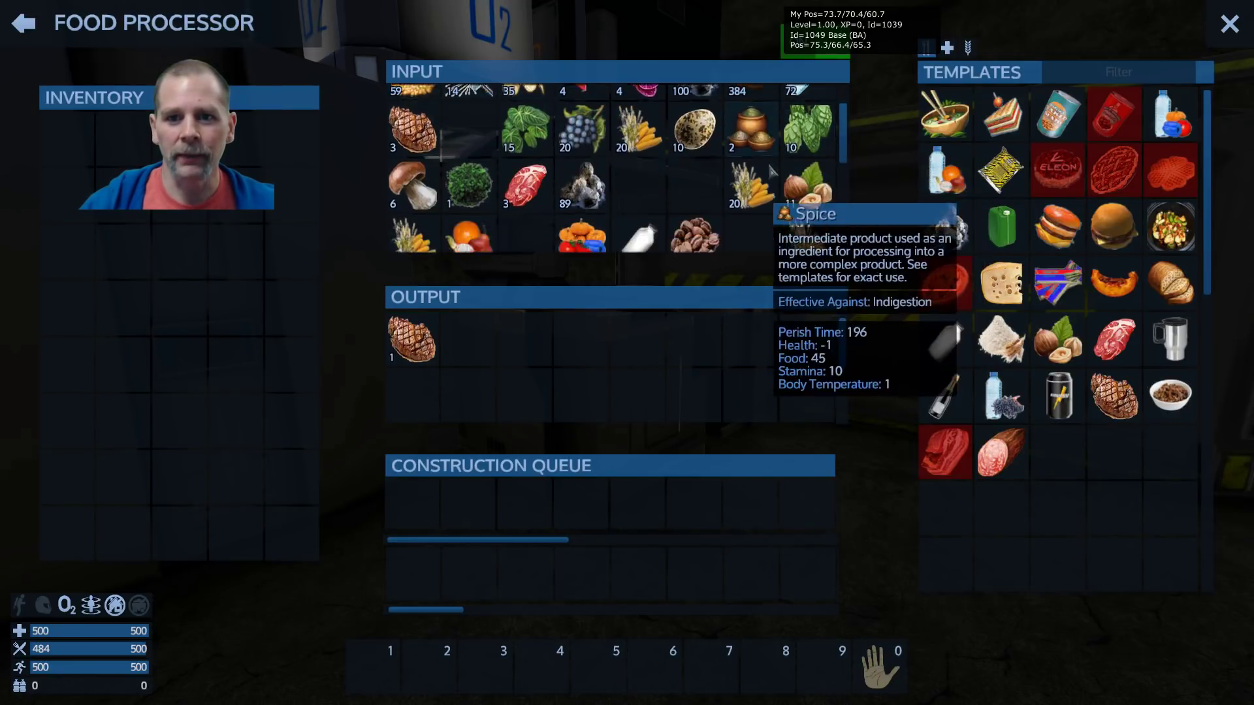
pyautogui.scroll(-1, 772, 171)
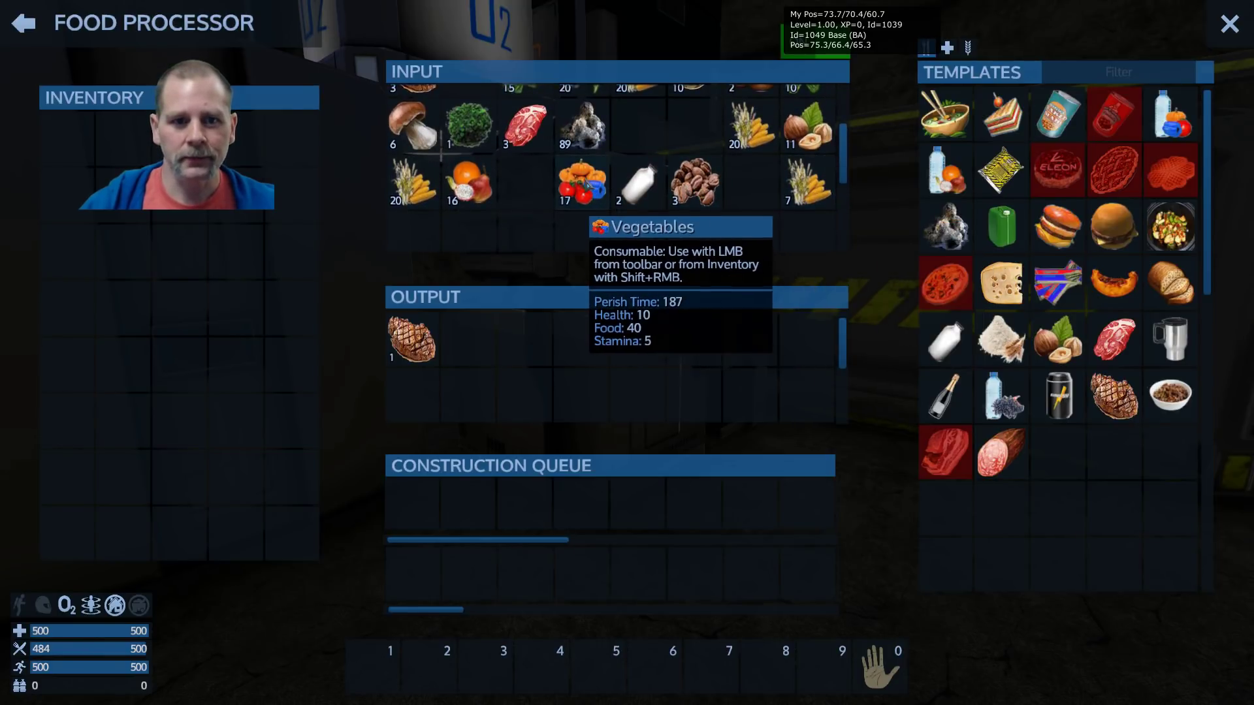
pyautogui.scroll(2, 588, 208)
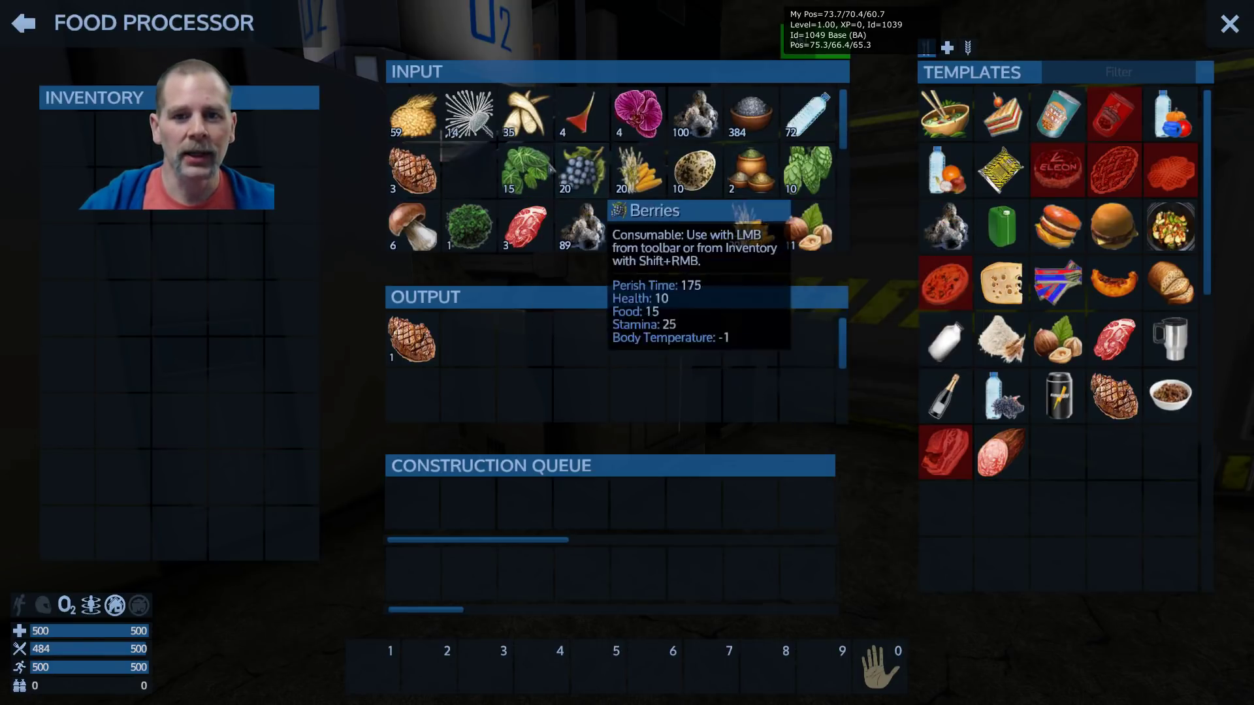
pyautogui.scroll(-5, 563, 104)
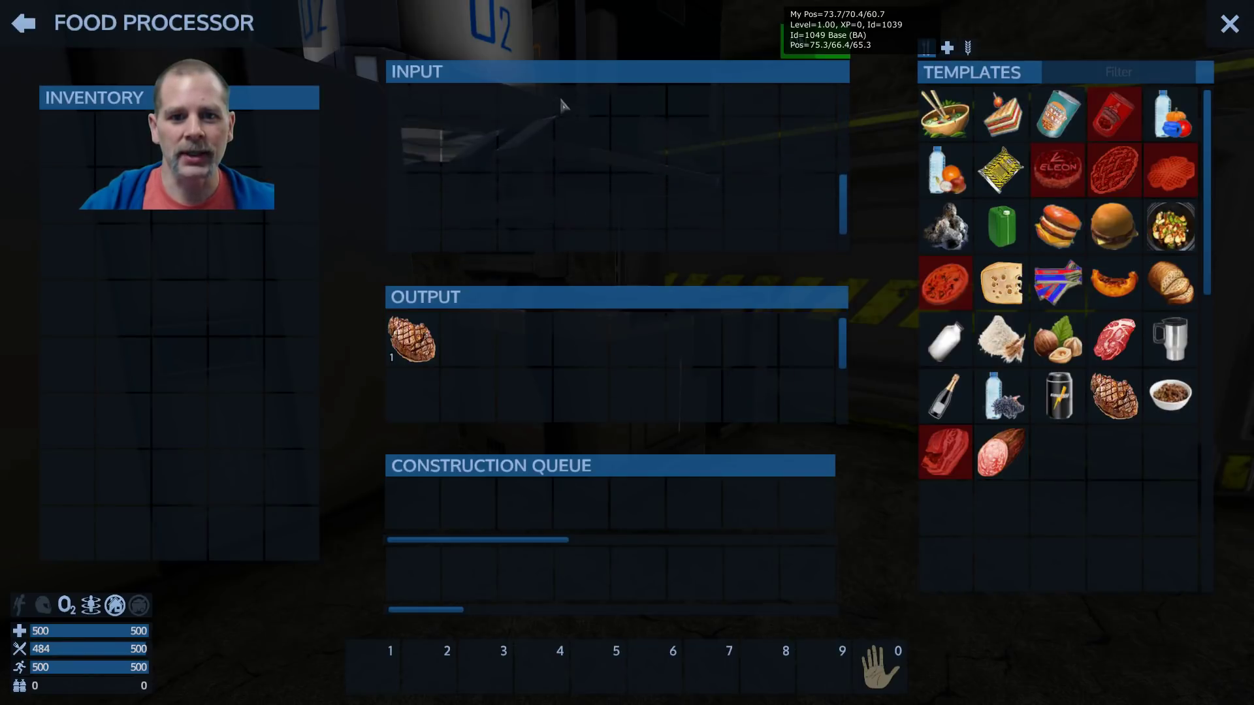
pyautogui.scroll(5, 567, 124)
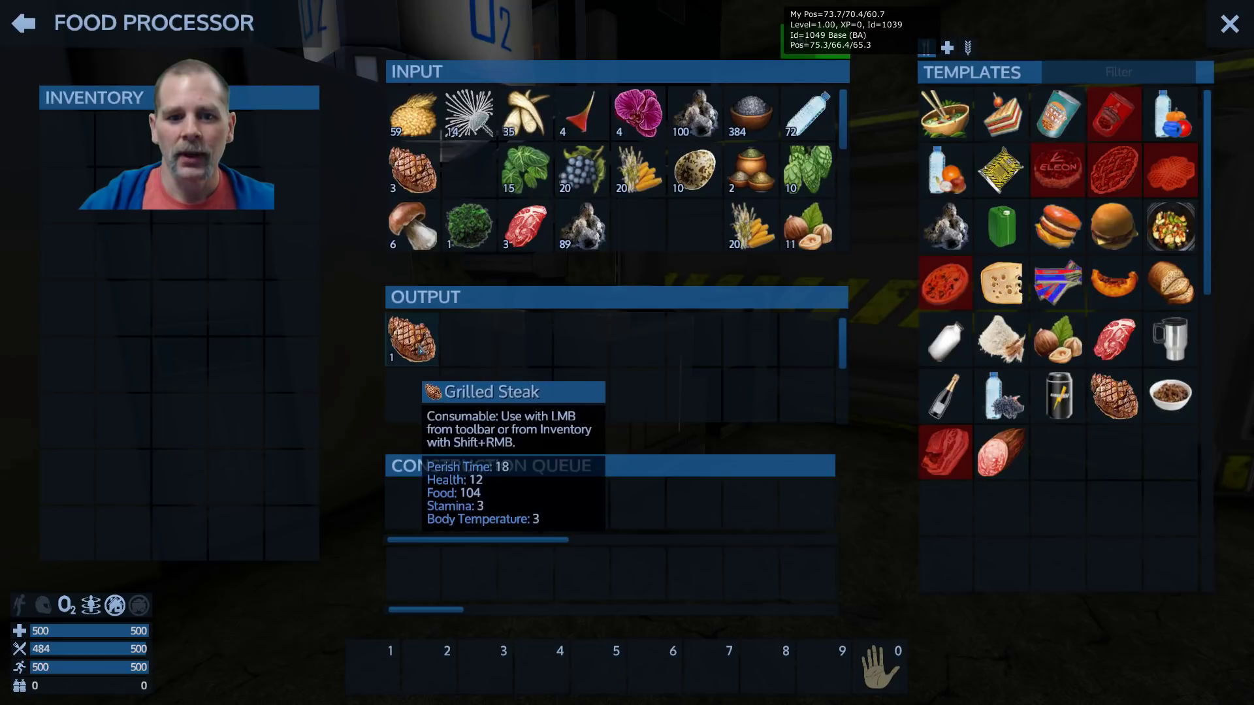
pyautogui.press('Escape')
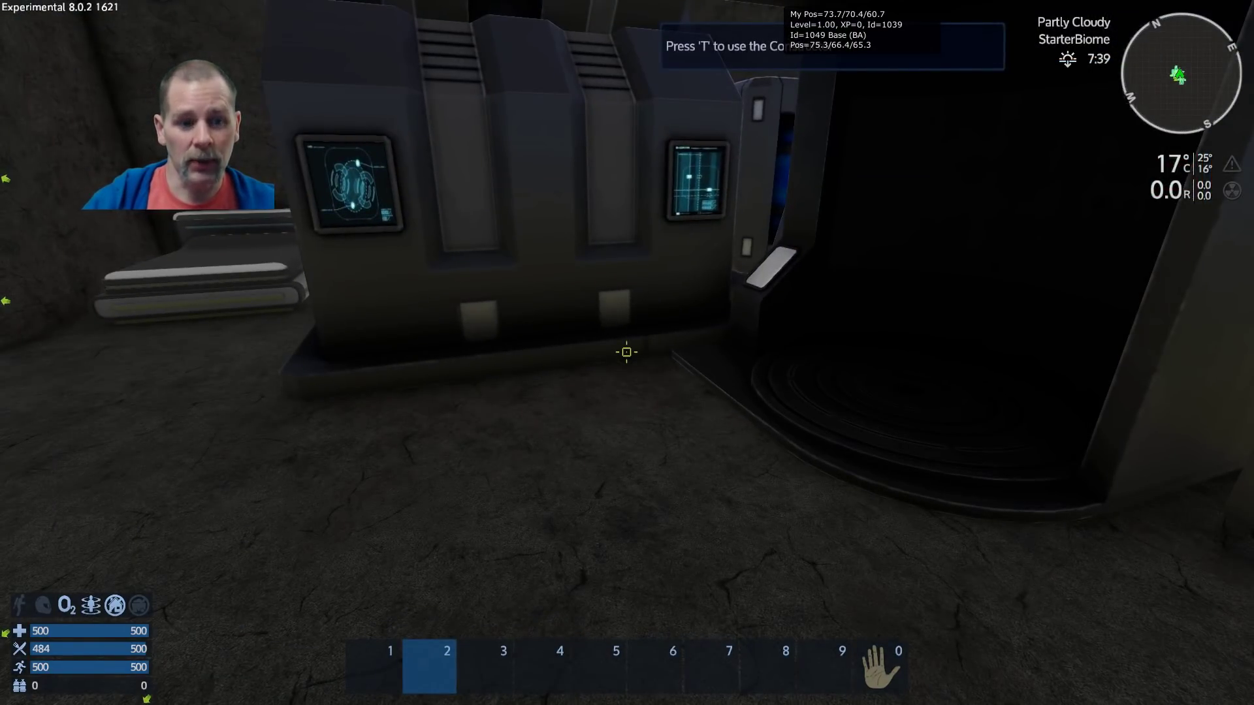
# Take five Large Fuel Packs (Promethium) from the creative menu's components into the first toolbar slot.
pyautogui.press('`')
pyautogui.press('`')
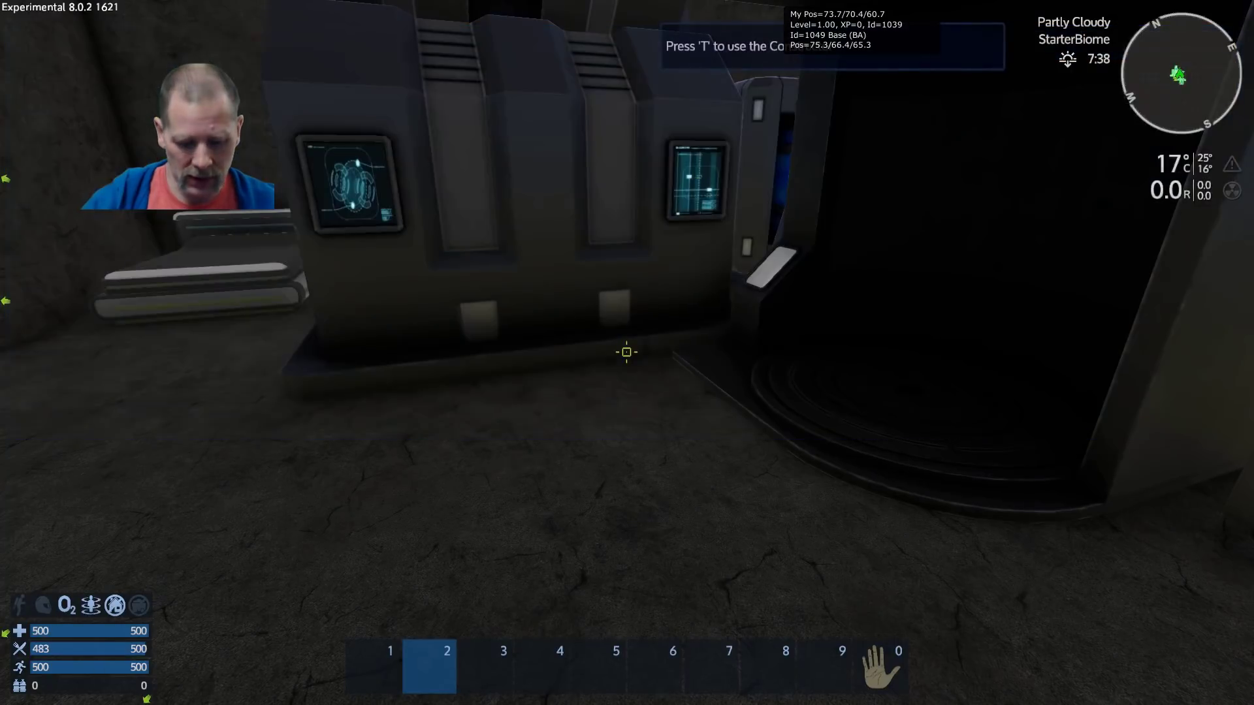
pyautogui.press('Tab')
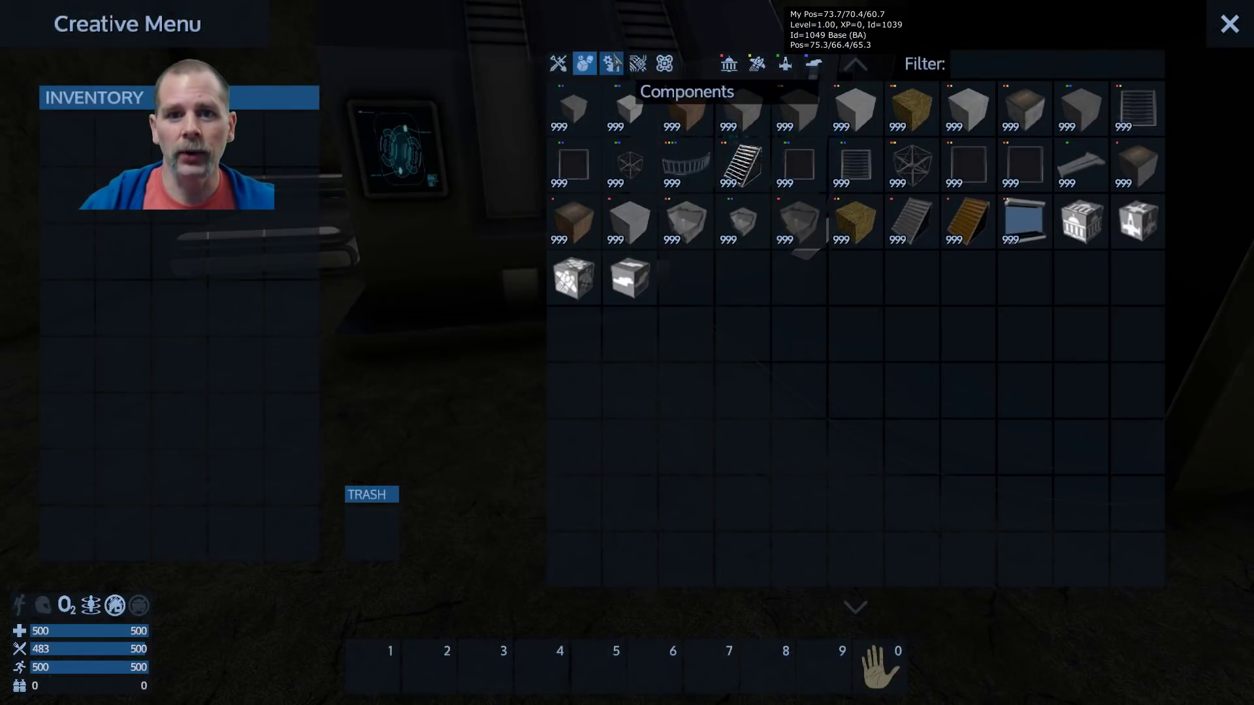
pyautogui.click(612, 64)
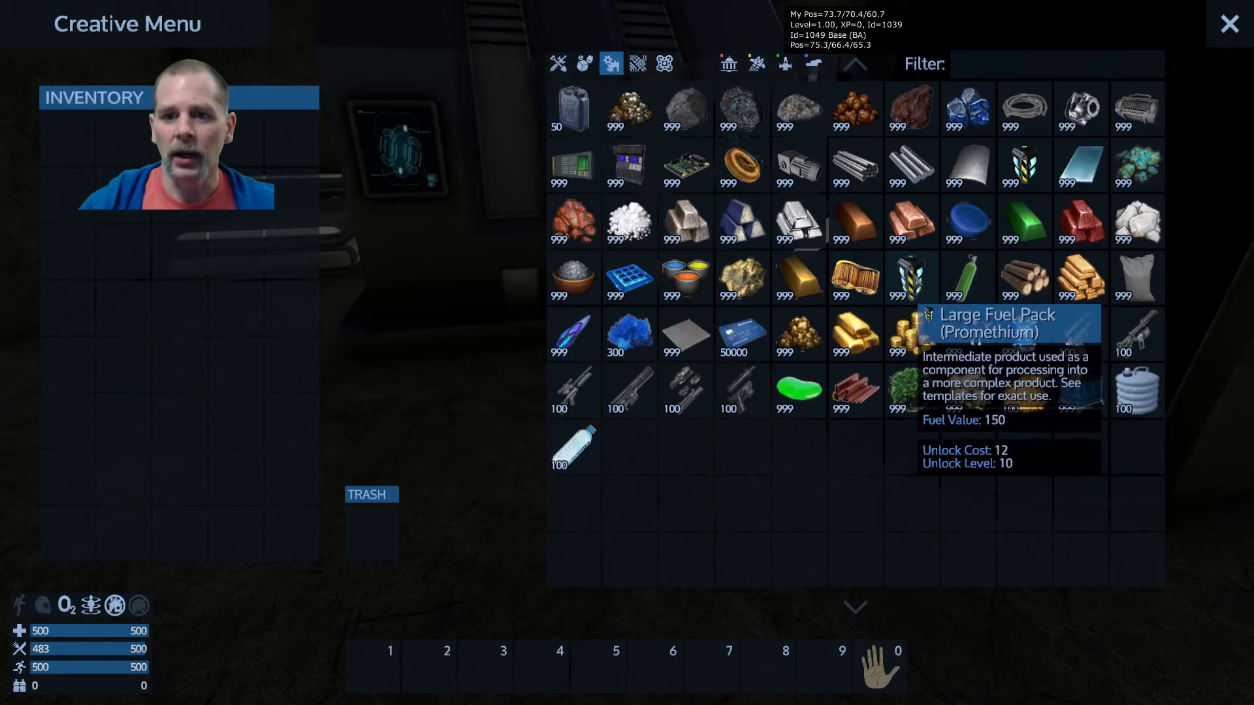
pyautogui.press('Tab')
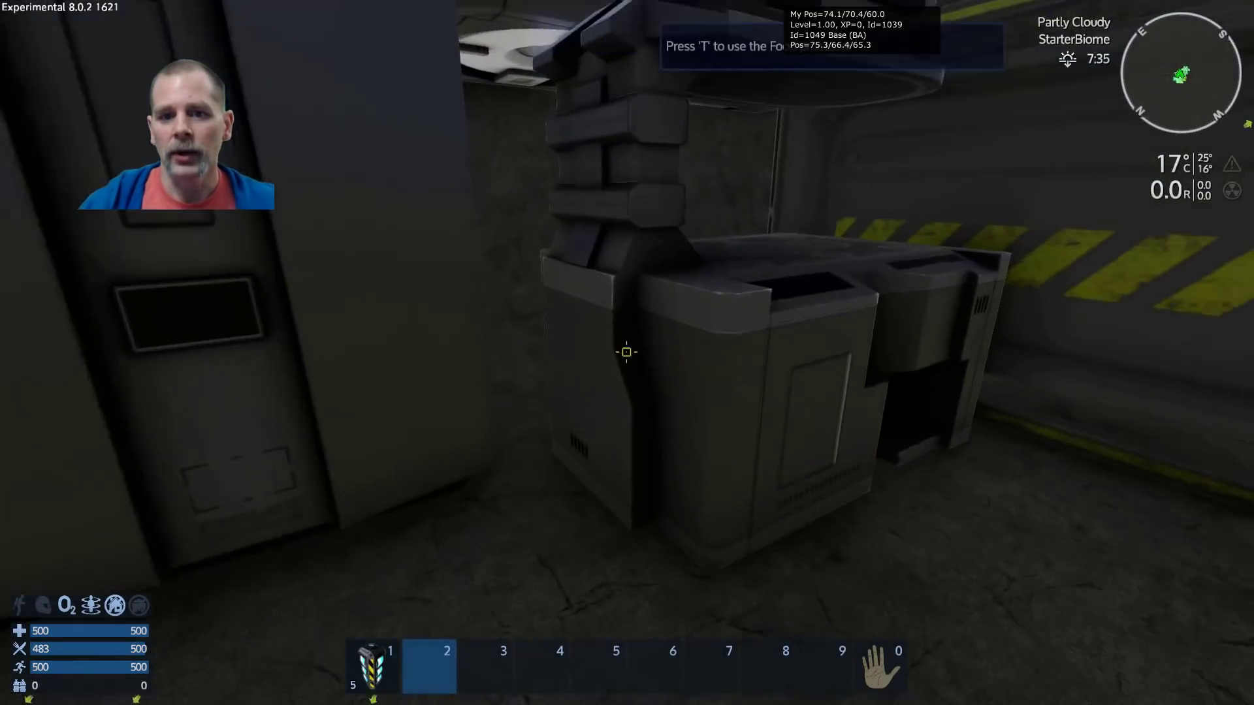
# Refuel the base with the carried fuel packs by filling its fuel tank through the control panel.
pyautogui.press('p')
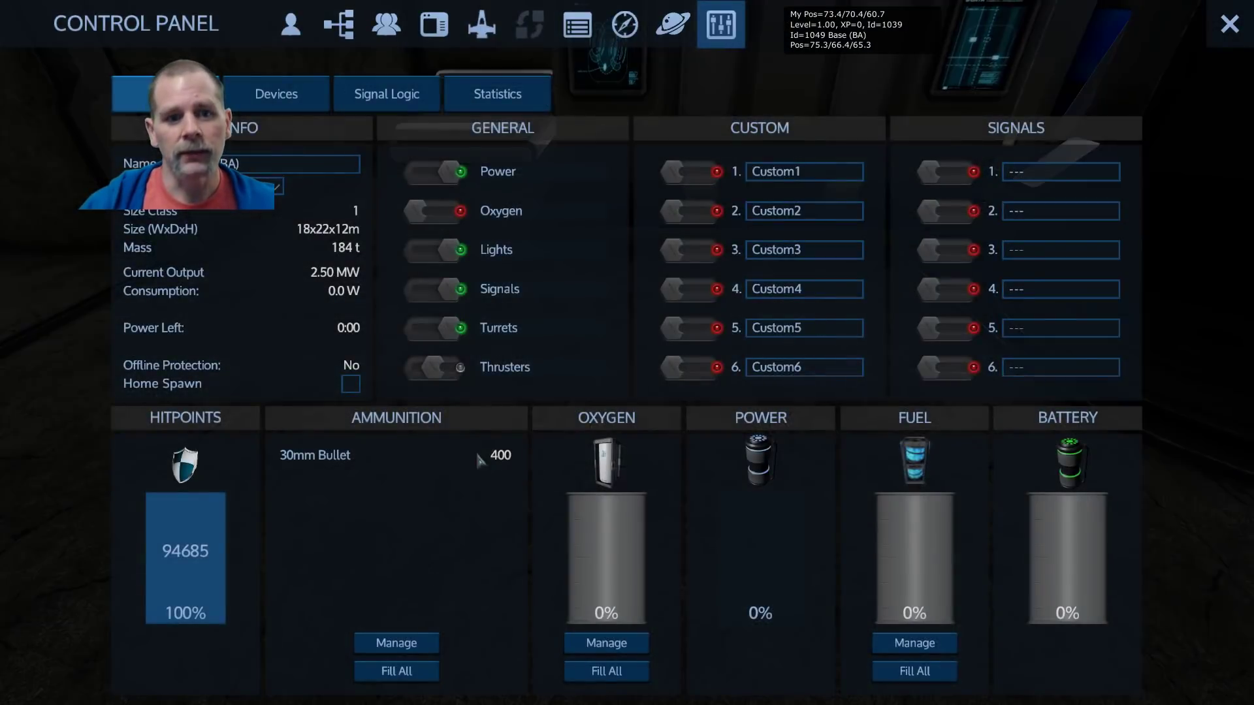
pyautogui.click(897, 669)
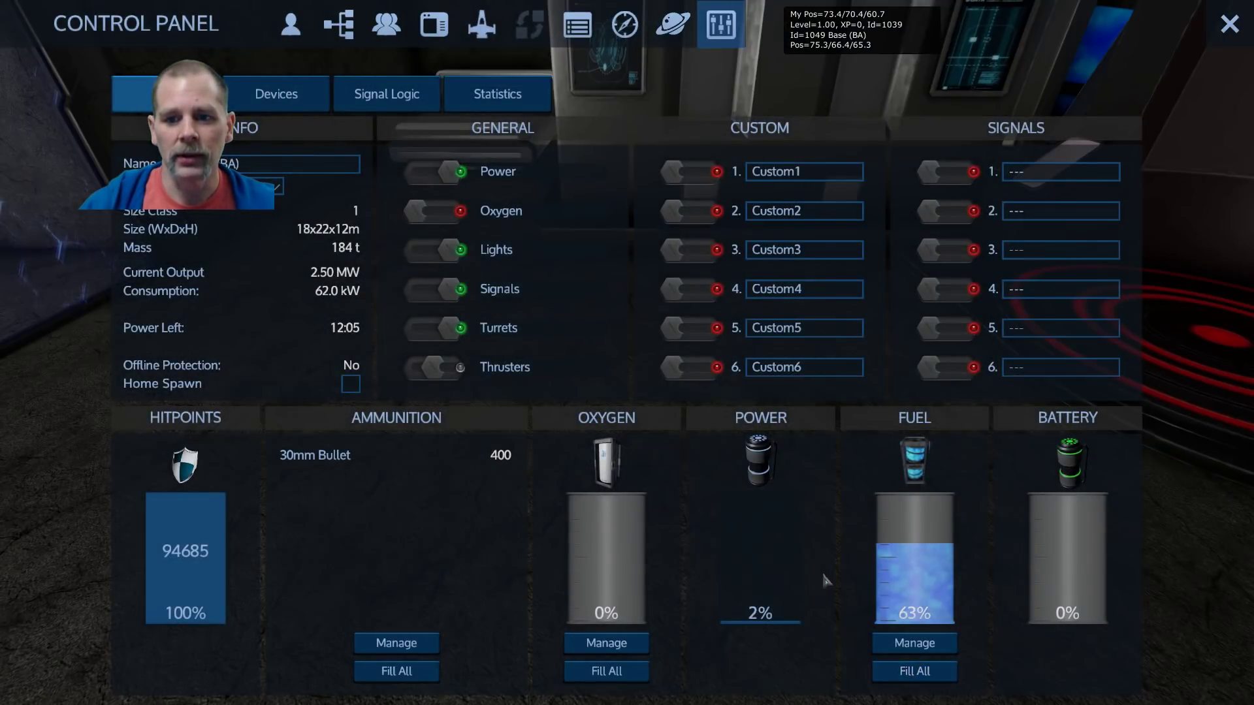
pyautogui.press('Escape')
# Walk through the base to inspect the crop room and the advanced constructor's input and output contents.
pyautogui.press('w')
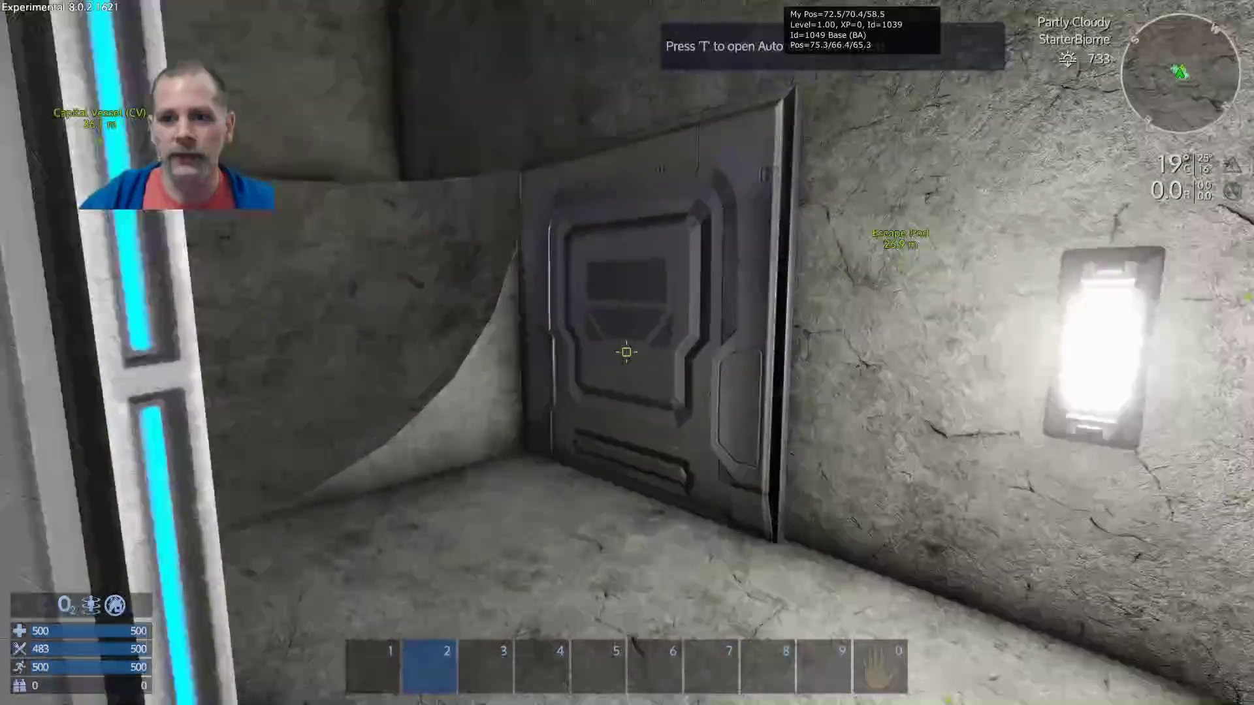
pyautogui.press('s')
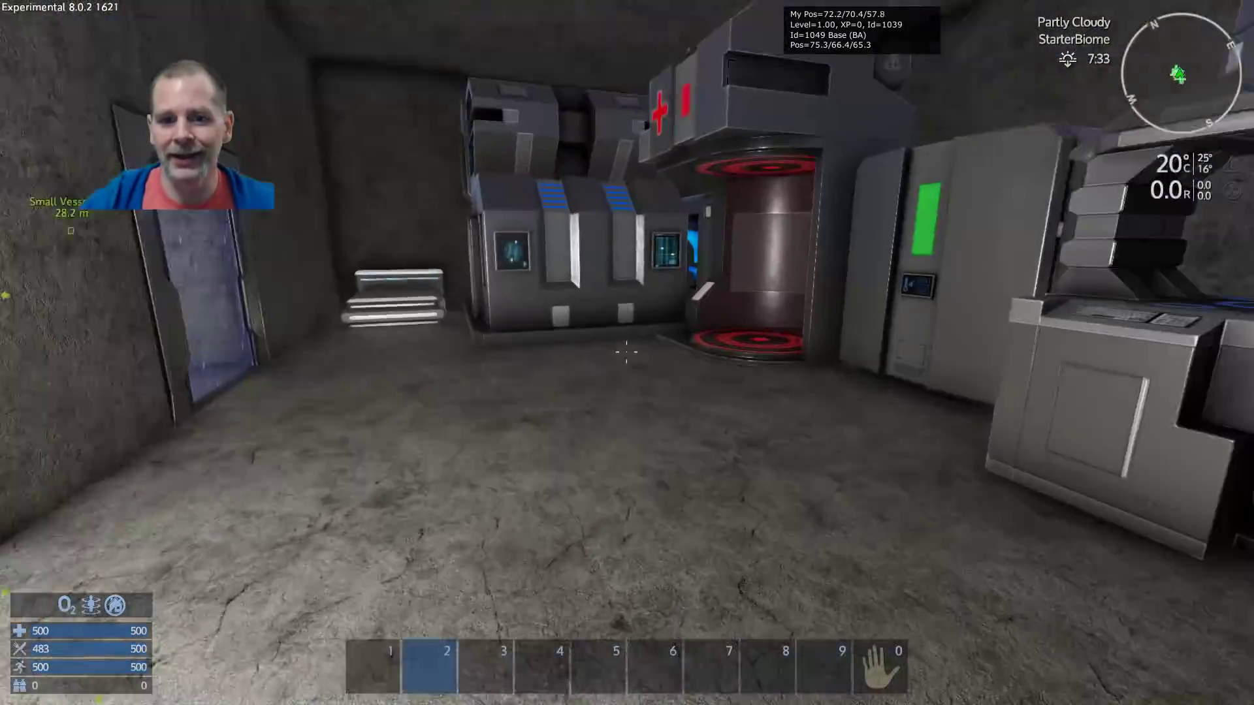
pyautogui.press('w')
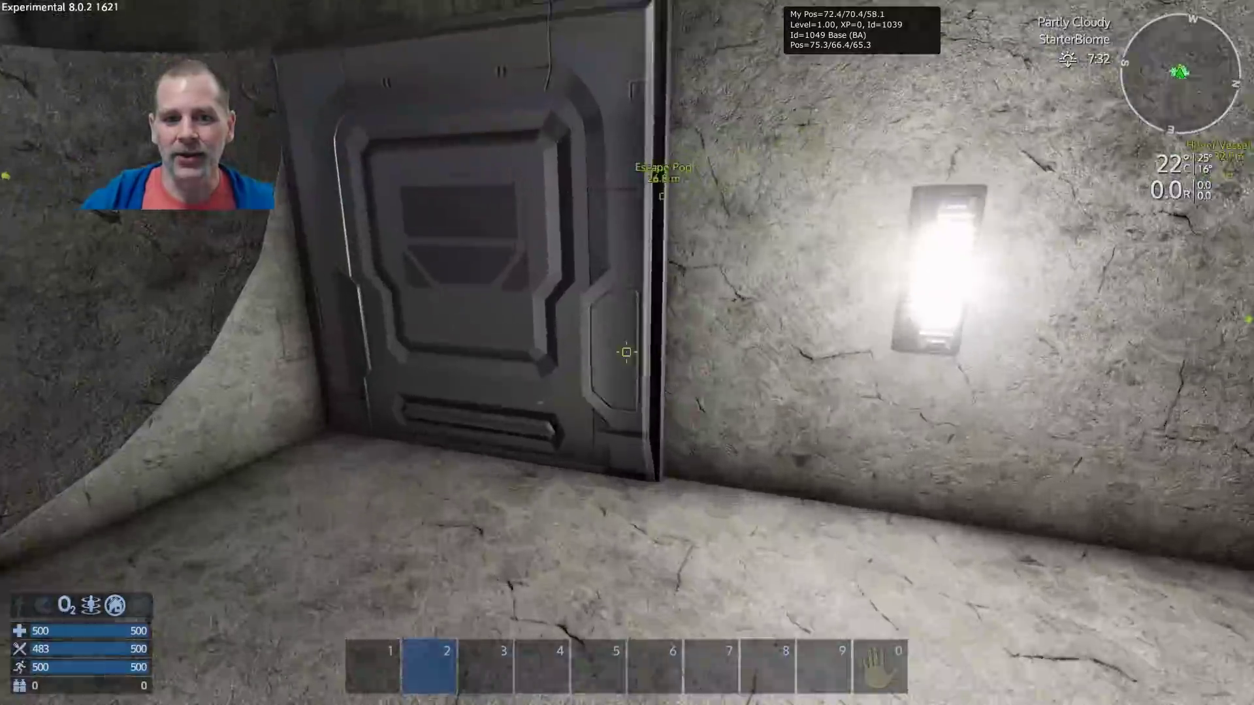
pyautogui.press('s')
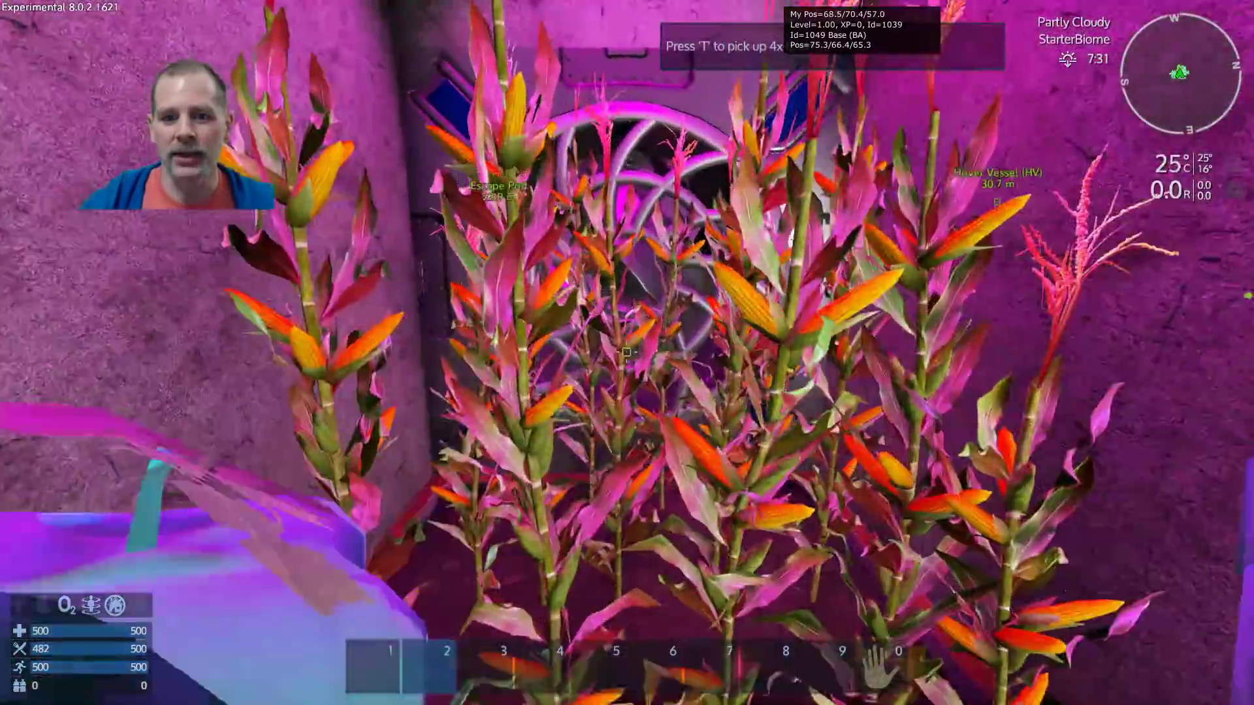
pyautogui.press('w')
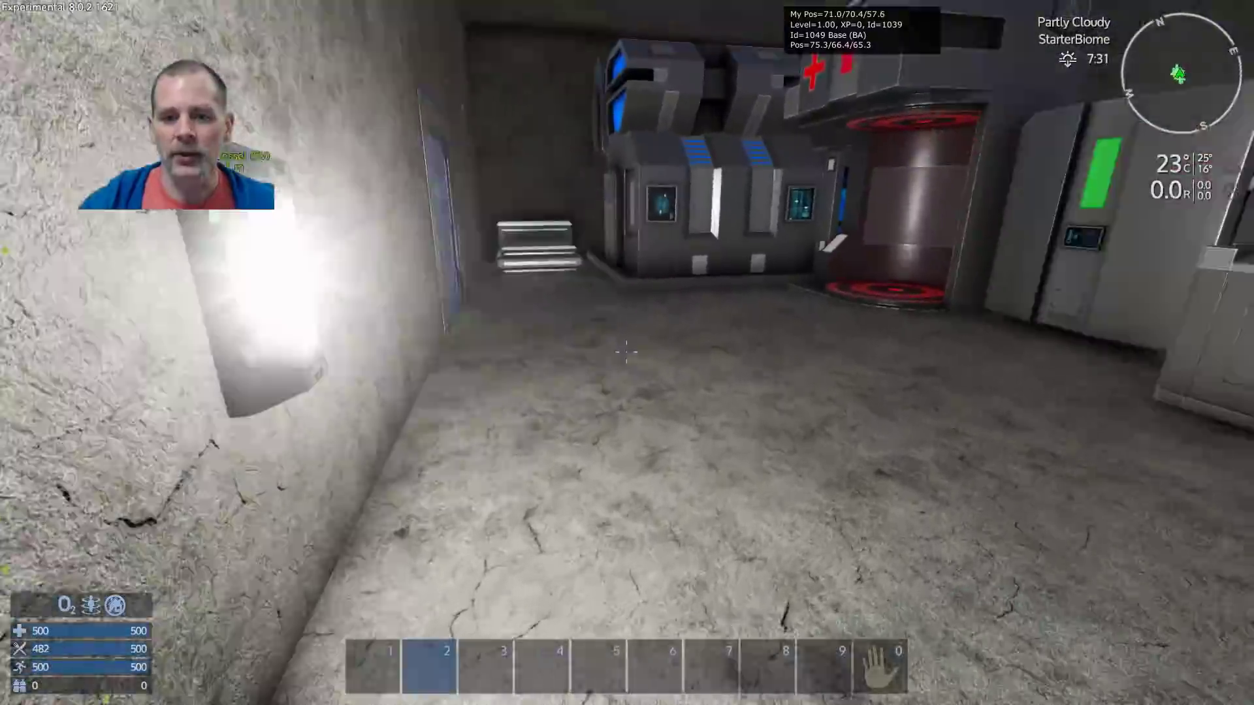
pyautogui.press('f')
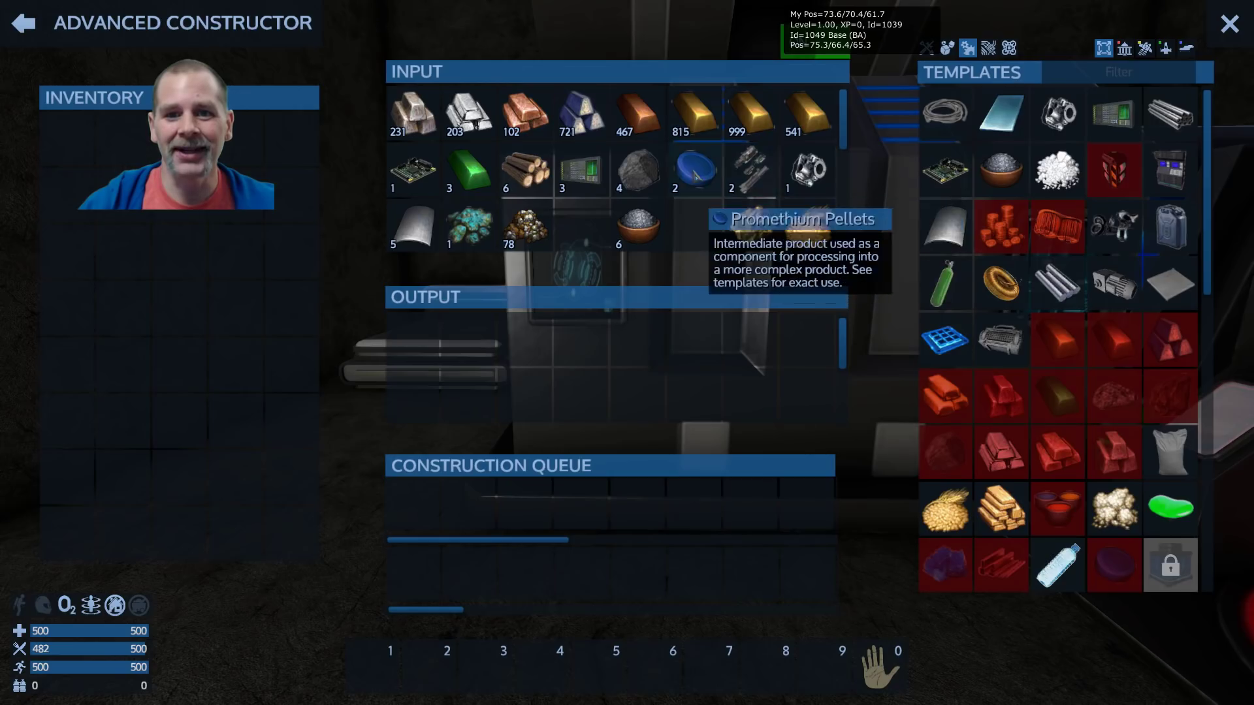
pyautogui.press('Escape')
# Go outside the base and look over the hover vessel, small vessel, capital vessel and escape pod.
pyautogui.press('w')
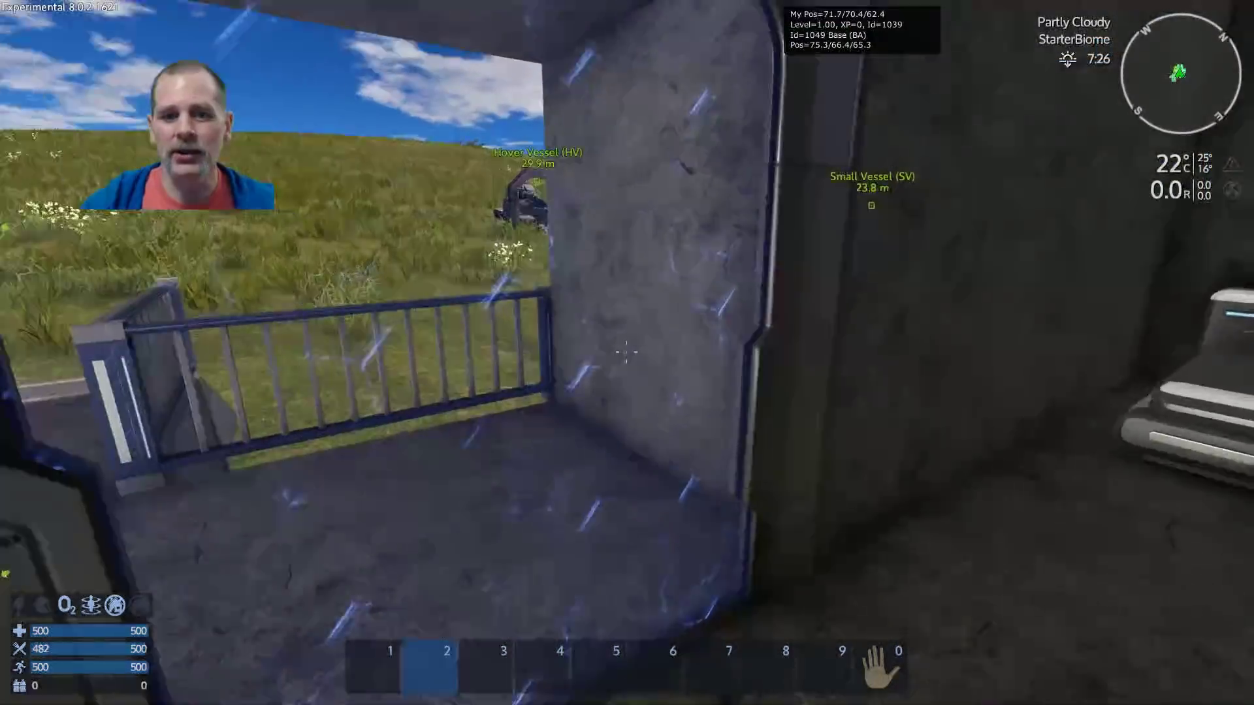
pyautogui.press('w')
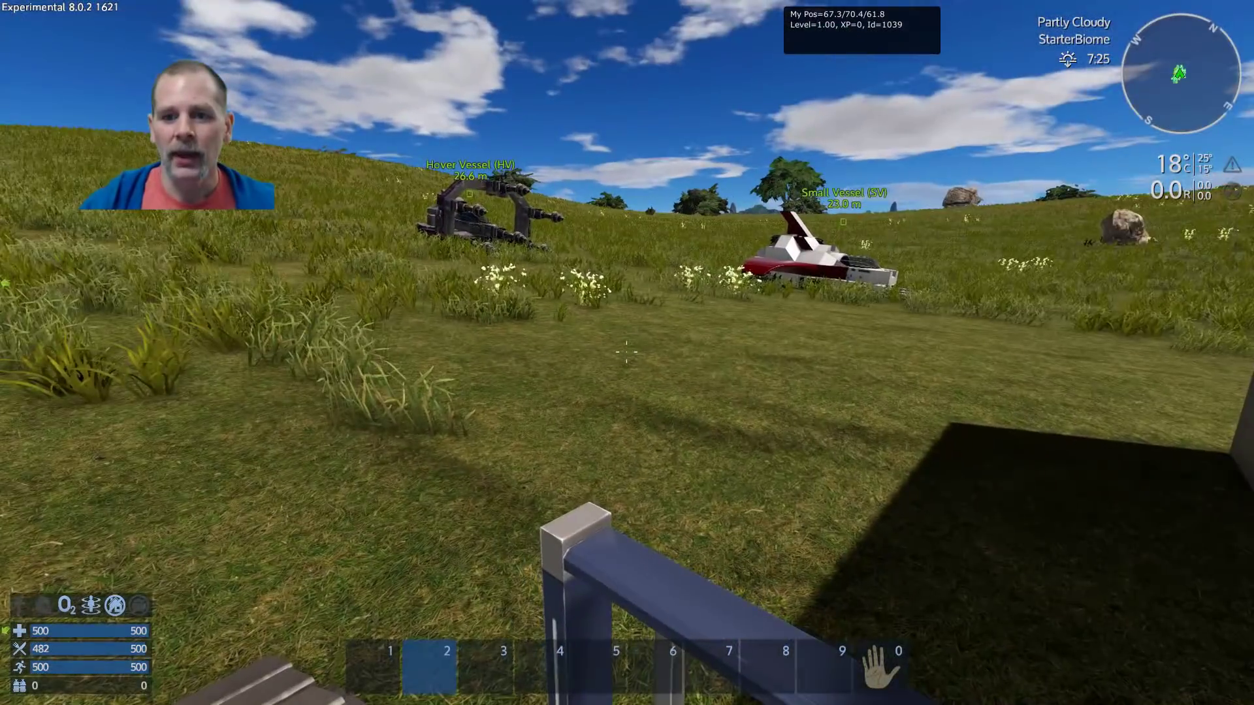
pyautogui.press('w')
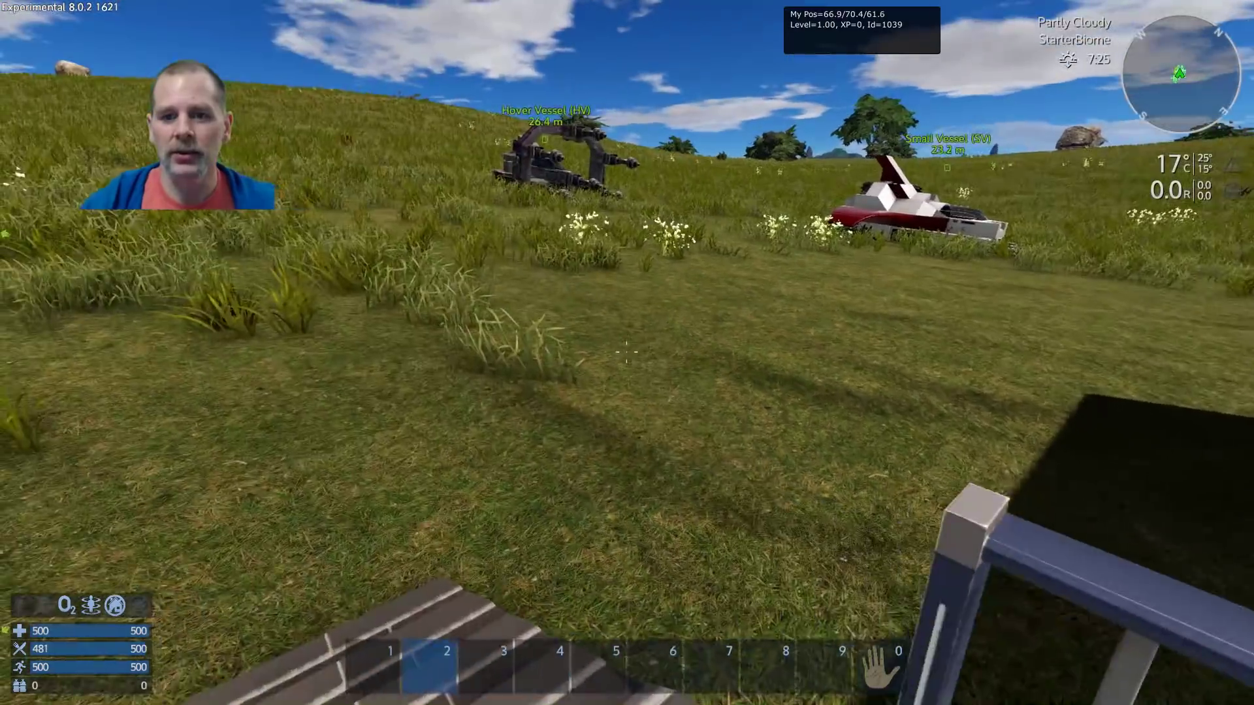
pyautogui.press('w')
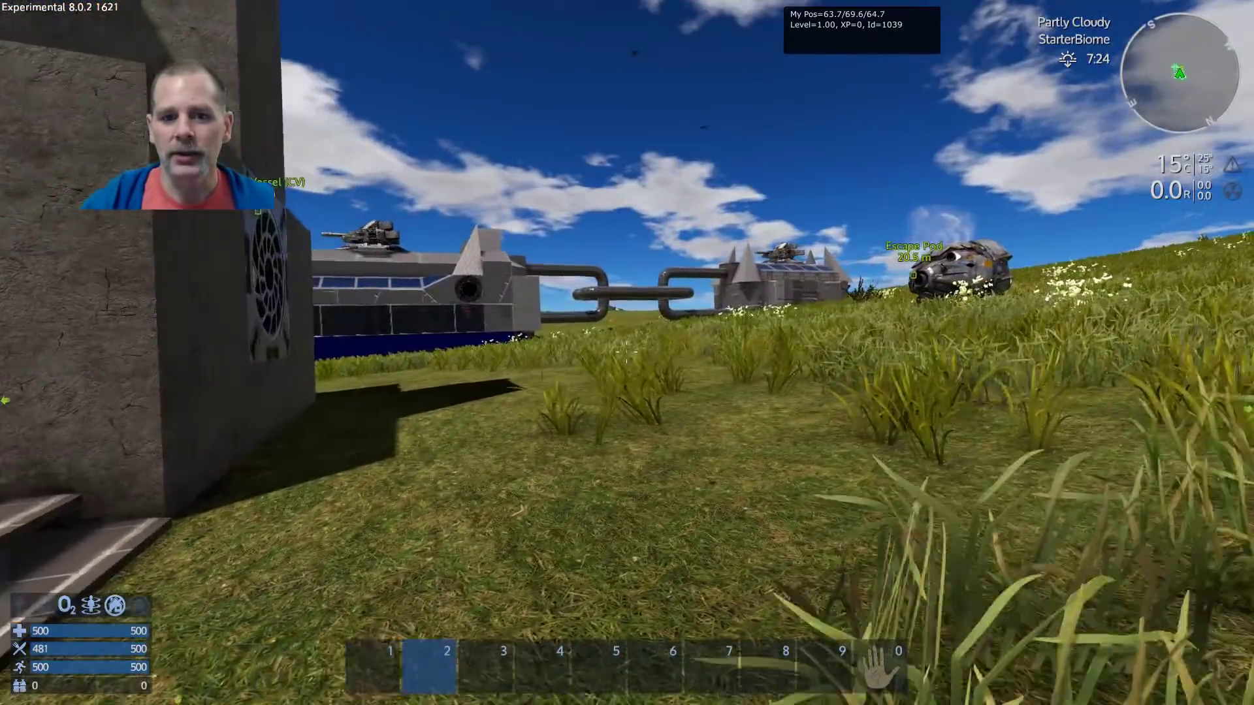
pyautogui.press('w')
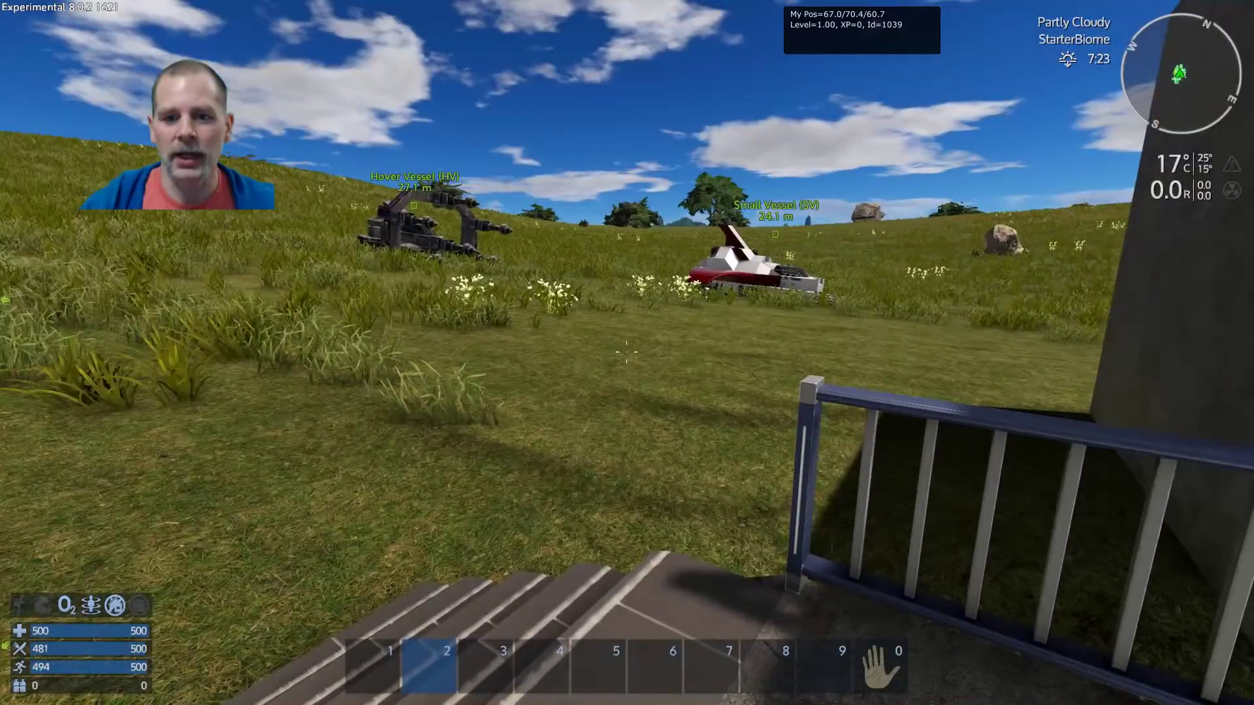
# Check the player level and available unlock points in the tech tree, and close it.
pyautogui.press('Escape')
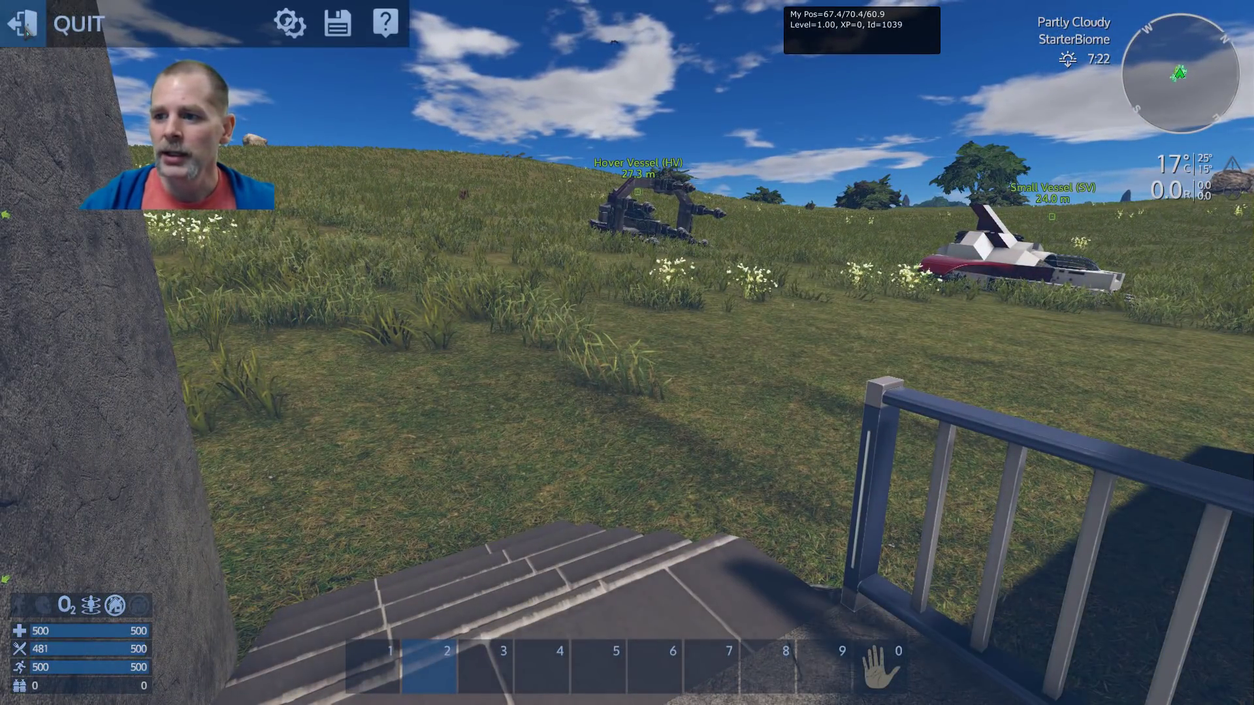
pyautogui.press('Escape')
pyautogui.press('n')
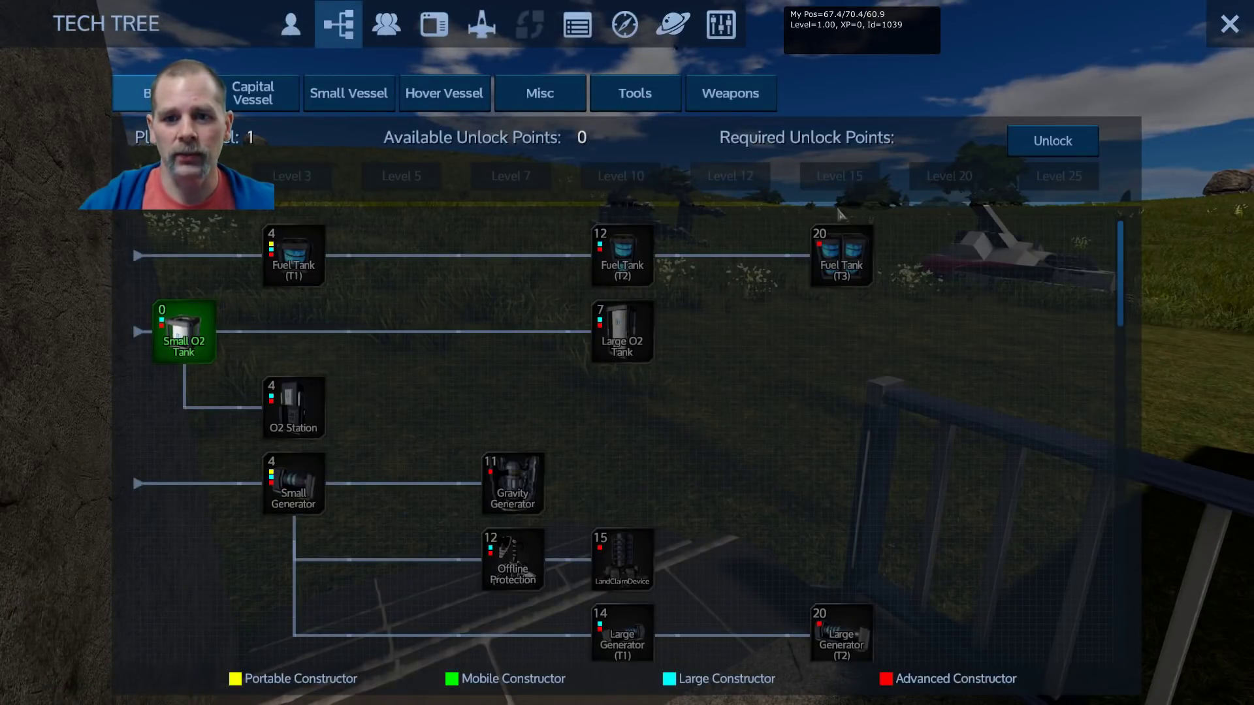
pyautogui.press('Escape')
# Quit the game session and open the Players folder of the Startup Ep 13 save in File Explorer.
pyautogui.press('Escape')
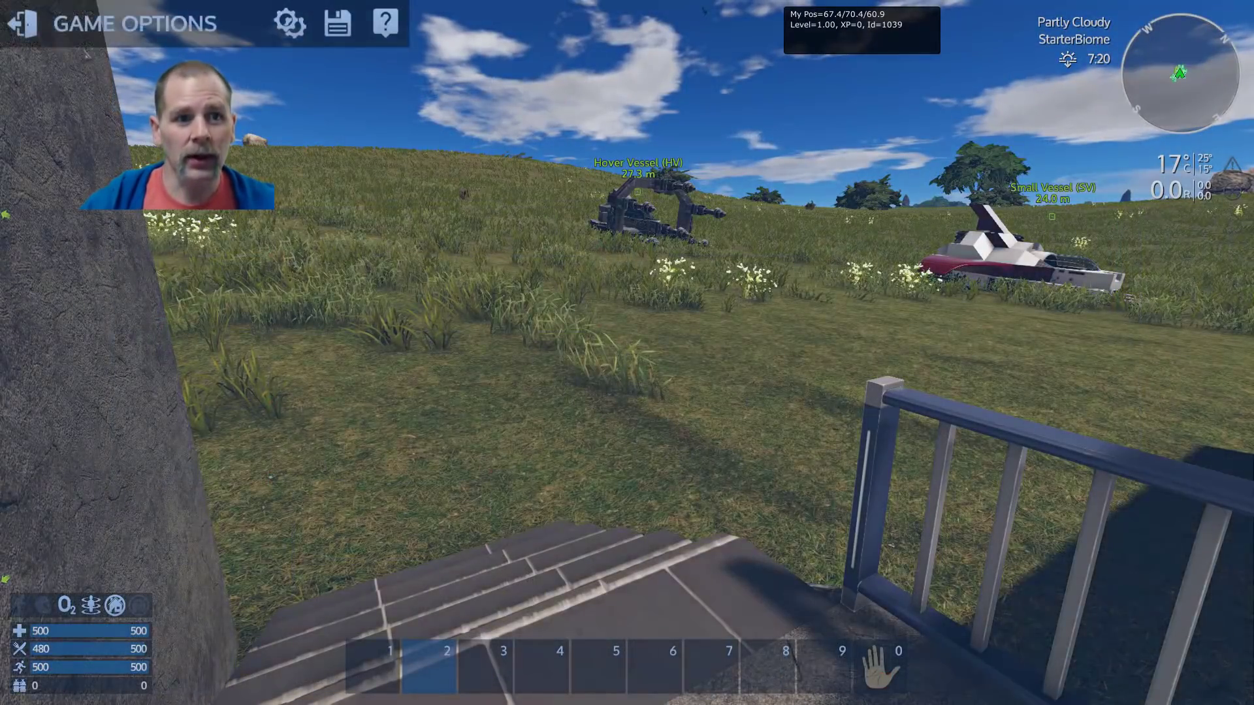
pyautogui.click(20, 28)
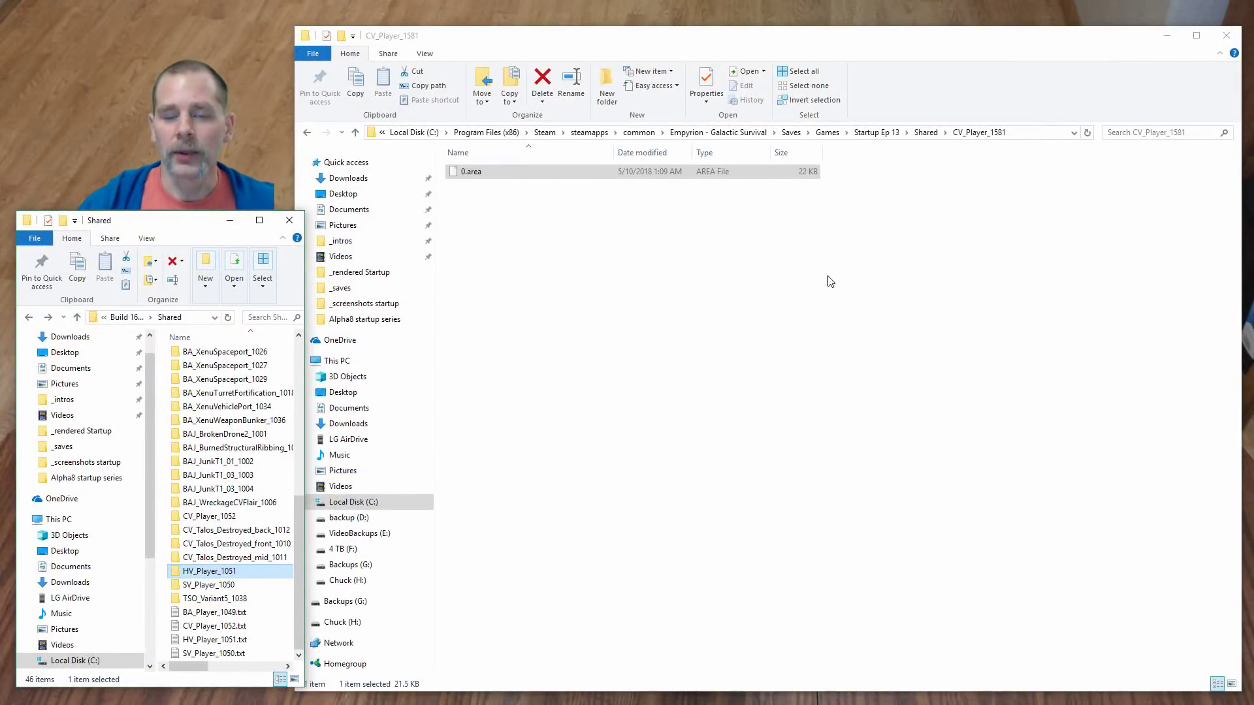
pyautogui.click(827, 132)
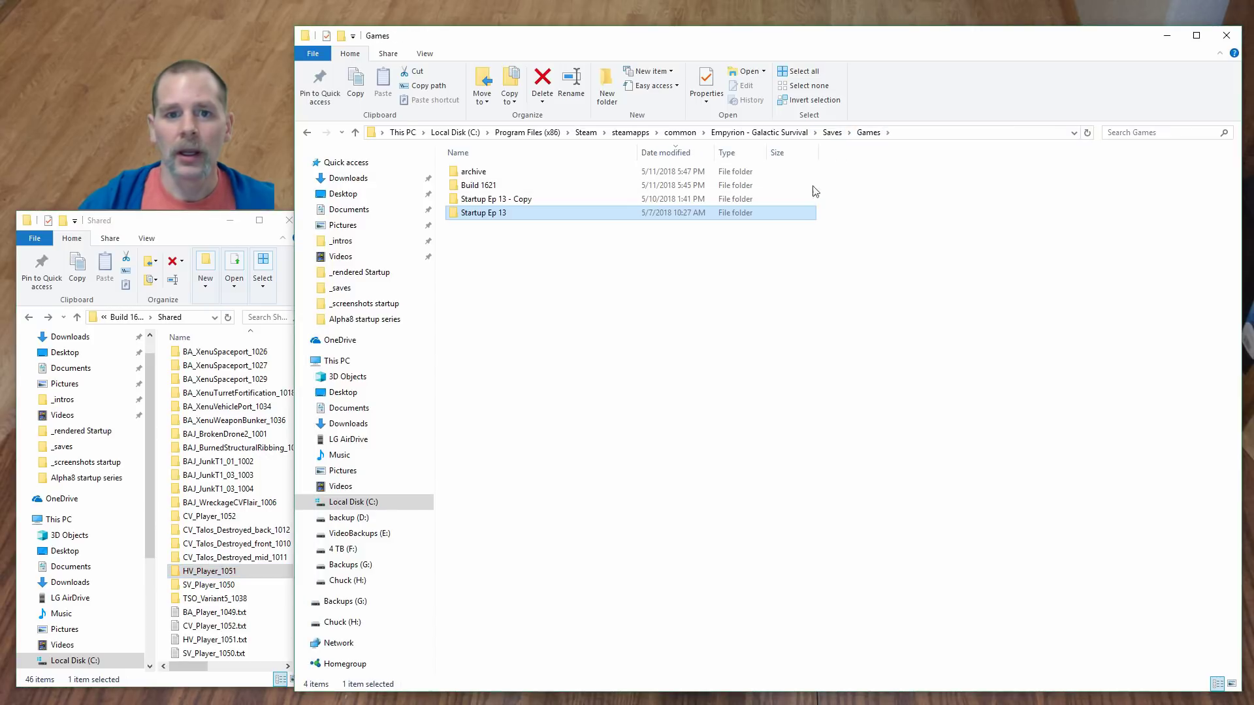
pyautogui.doubleClick(496, 216)
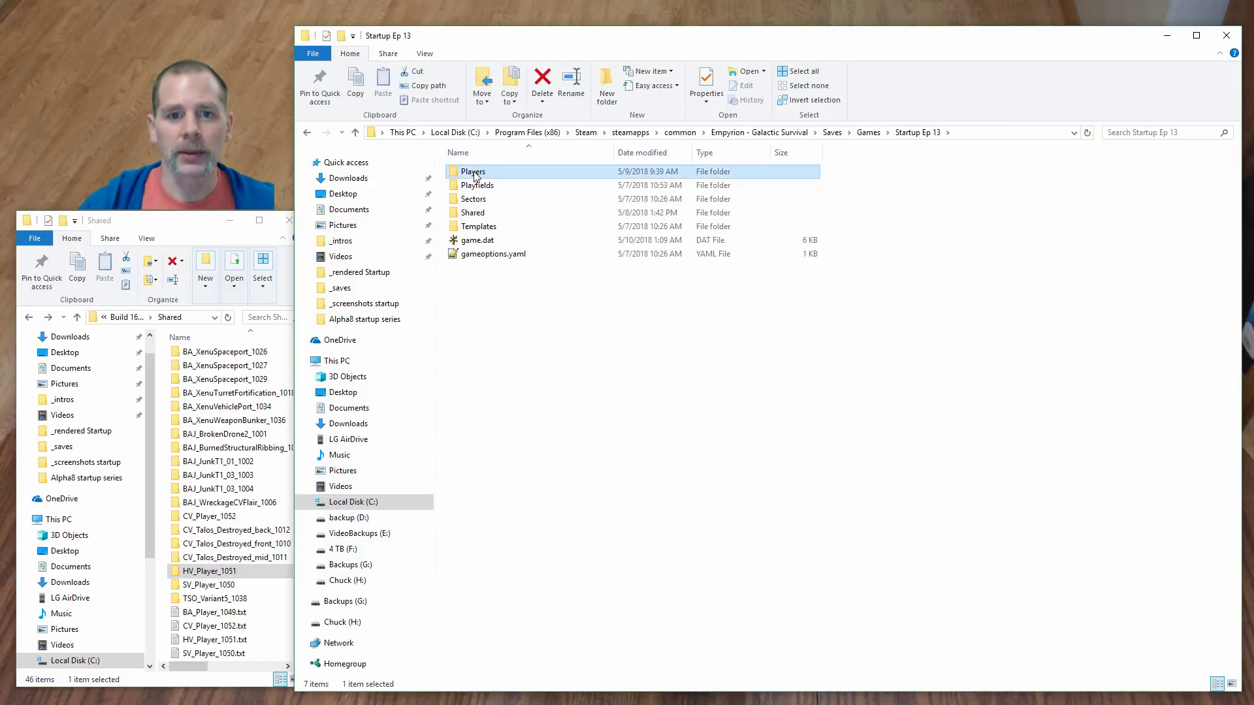
pyautogui.doubleClick(474, 172)
# Back up the Build 1621 save by duplicating its folder within the Games folder, using the second File Explorer window.
pyautogui.click(190, 225)
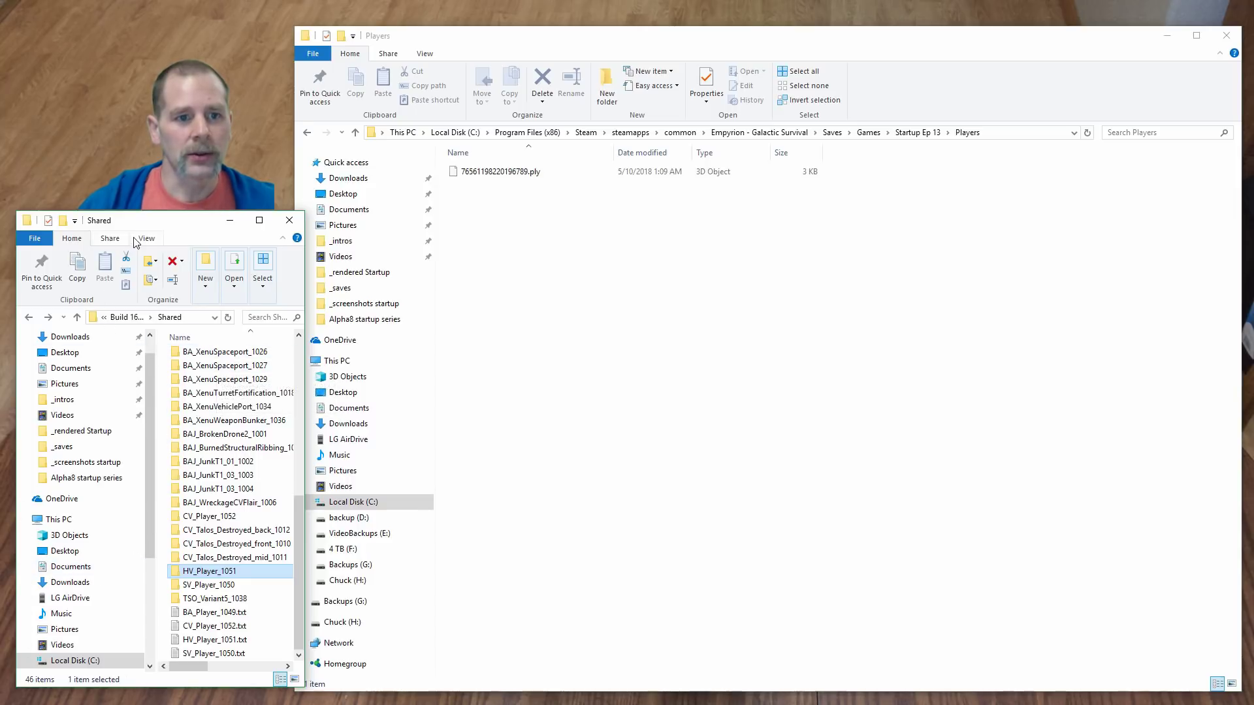
pyautogui.click(29, 318)
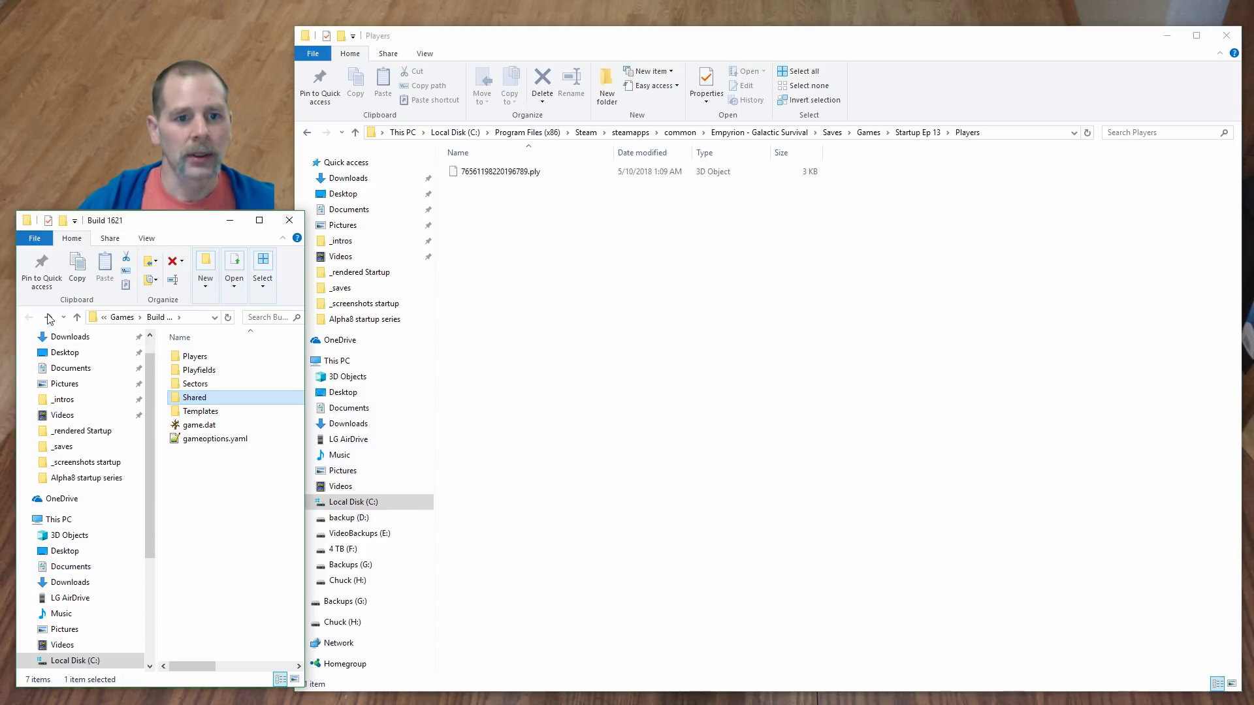
pyautogui.click(122, 318)
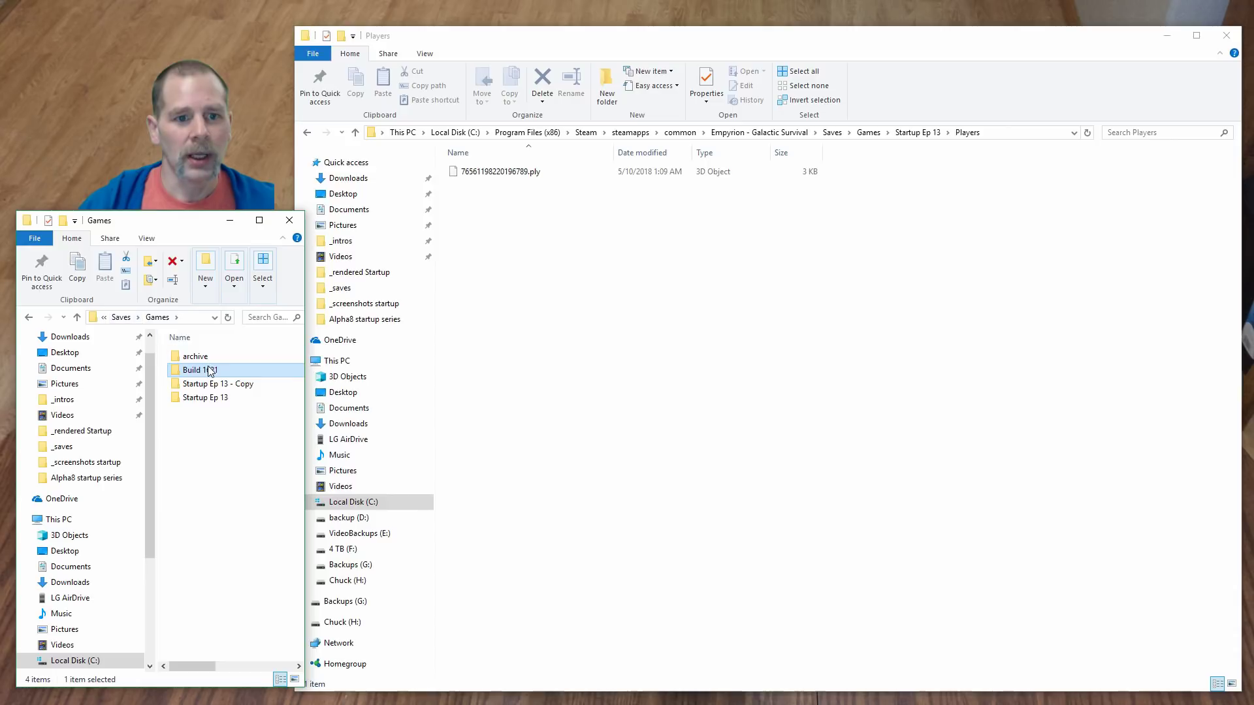
pyautogui.moveTo(210, 375); pyautogui.dragTo(224, 501)
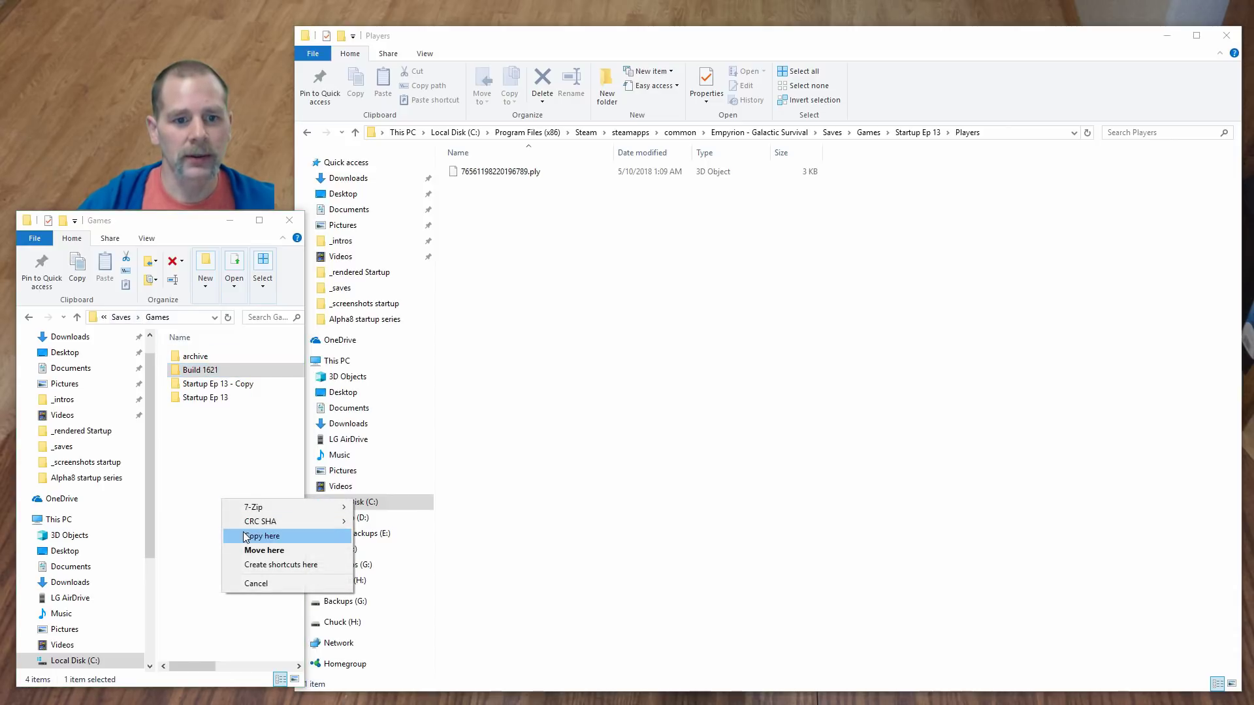
pyautogui.click(251, 532)
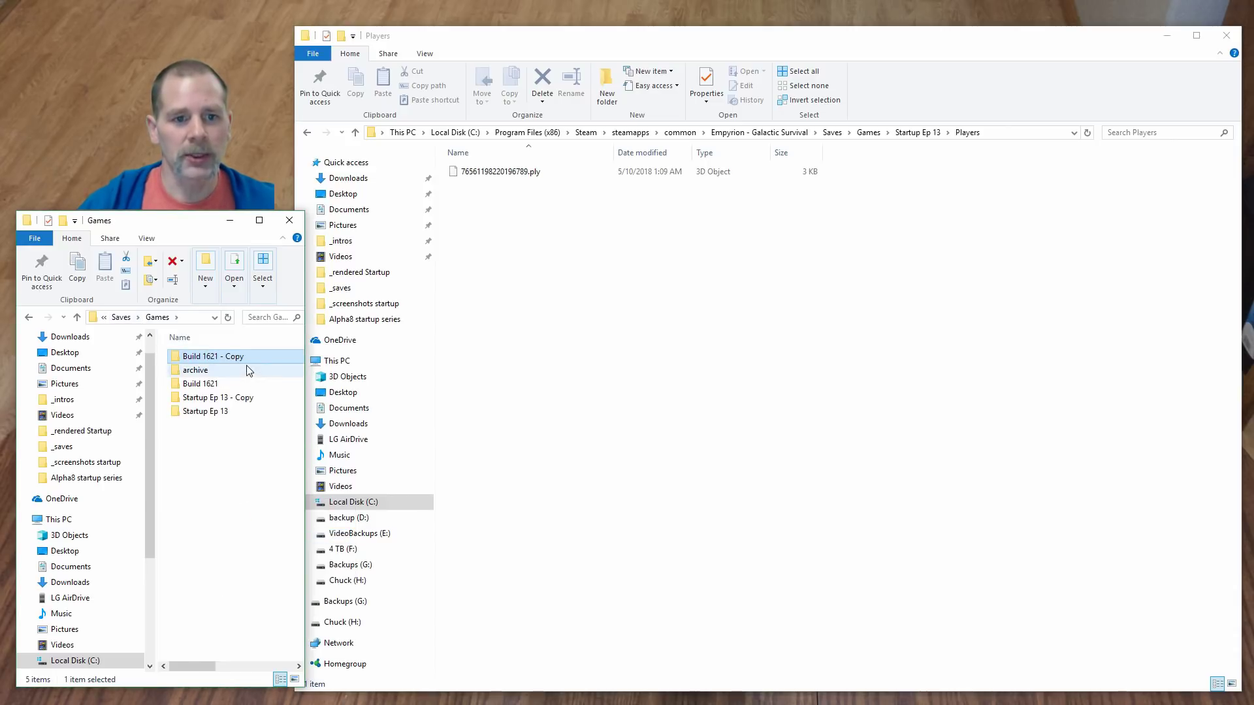
# Copy the .ply player file from Startup Ep 13 into the Players folder of Build 1621, replacing the existing file.
pyautogui.doubleClick(216, 383)
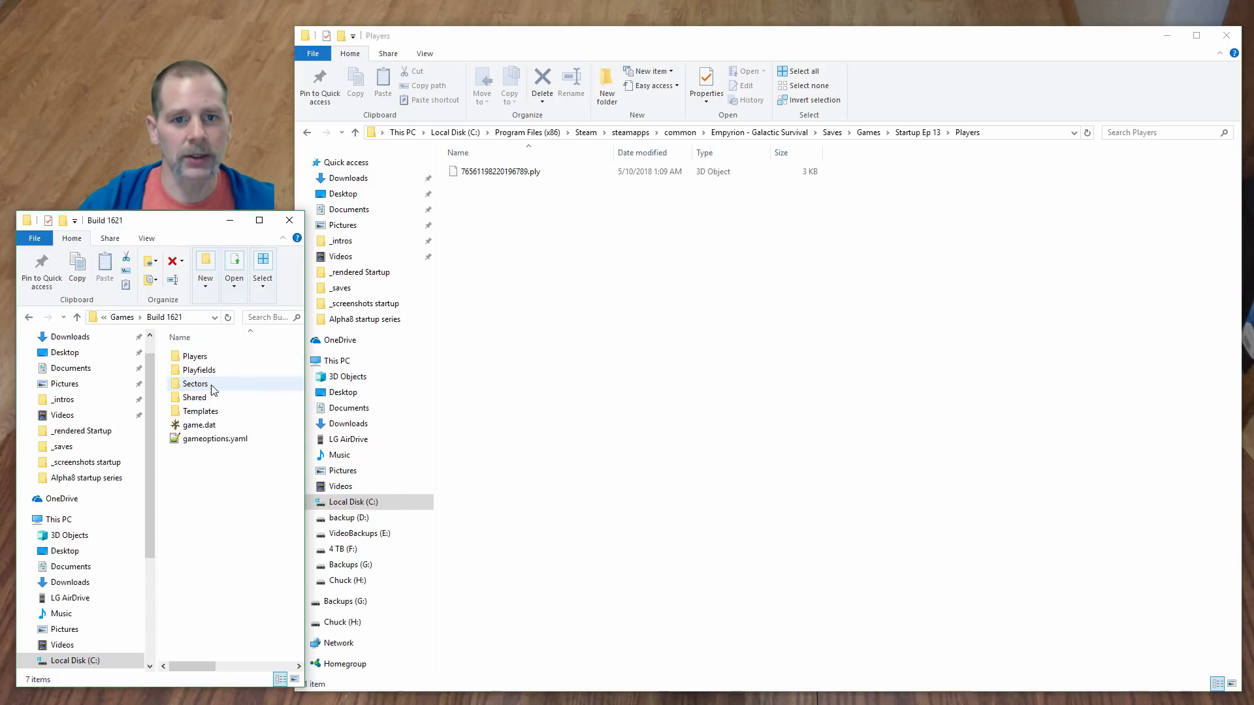
pyautogui.doubleClick(199, 357)
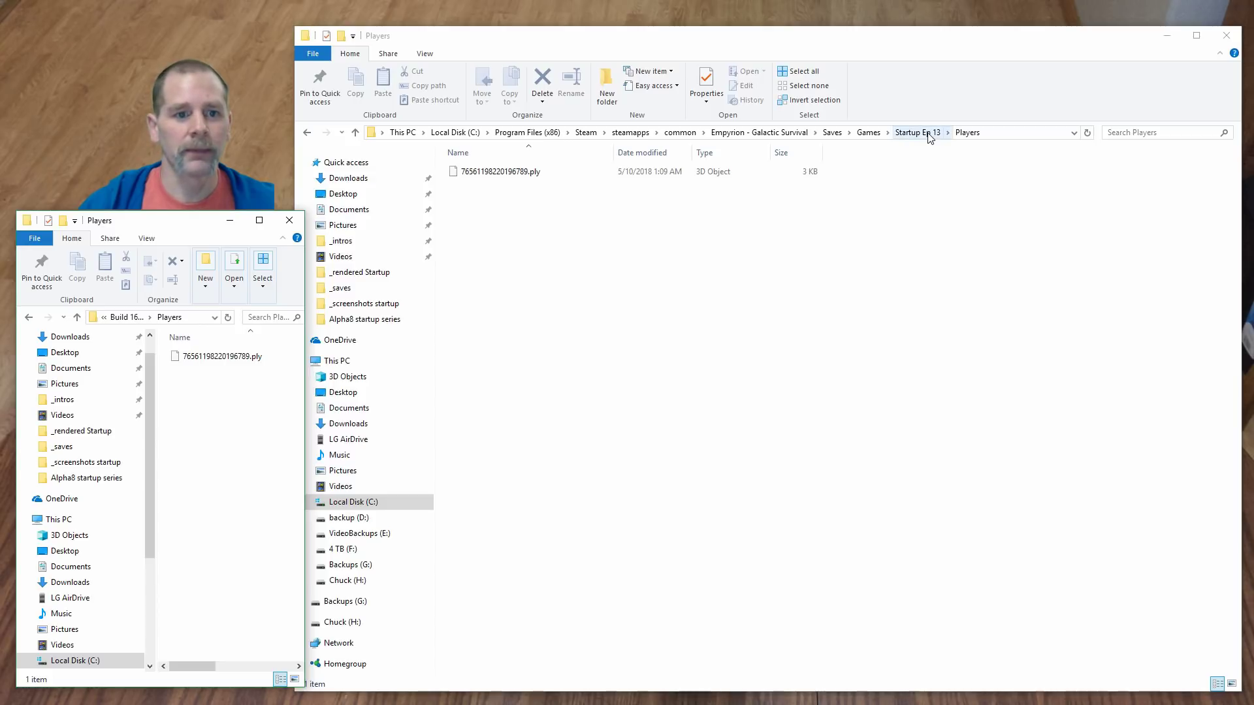
pyautogui.moveTo(511, 173); pyautogui.dragTo(203, 429)
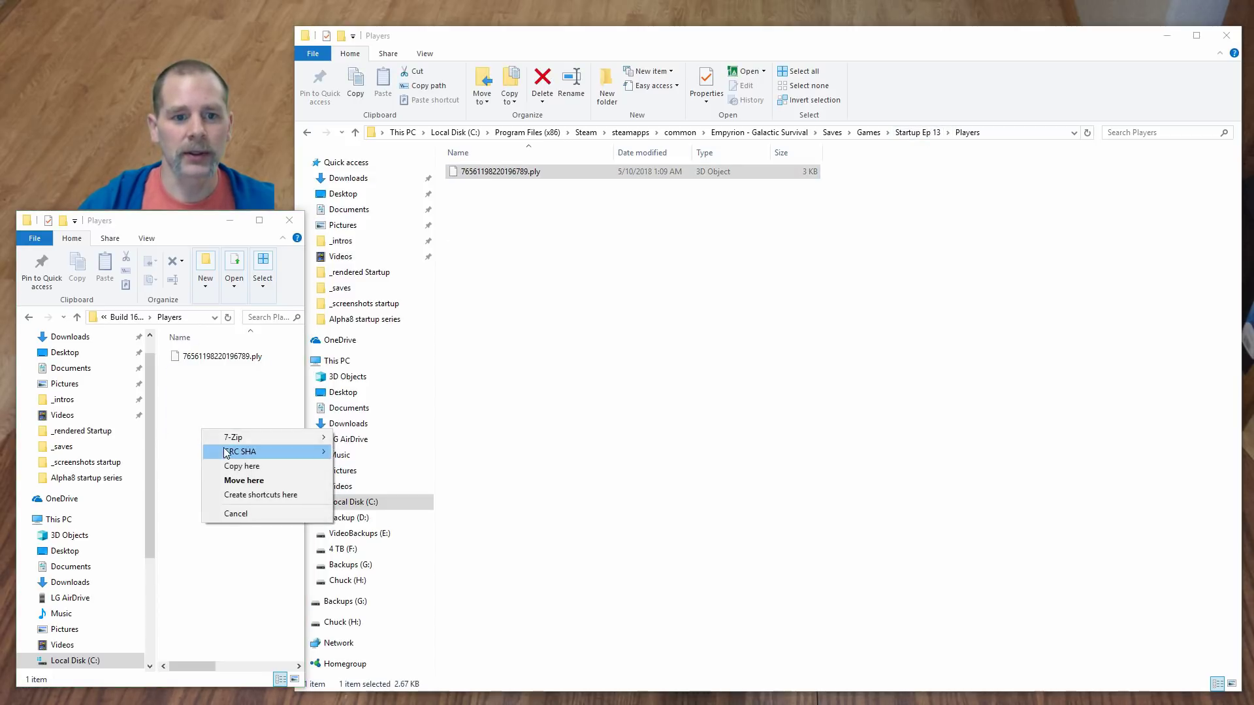
pyautogui.click(239, 466)
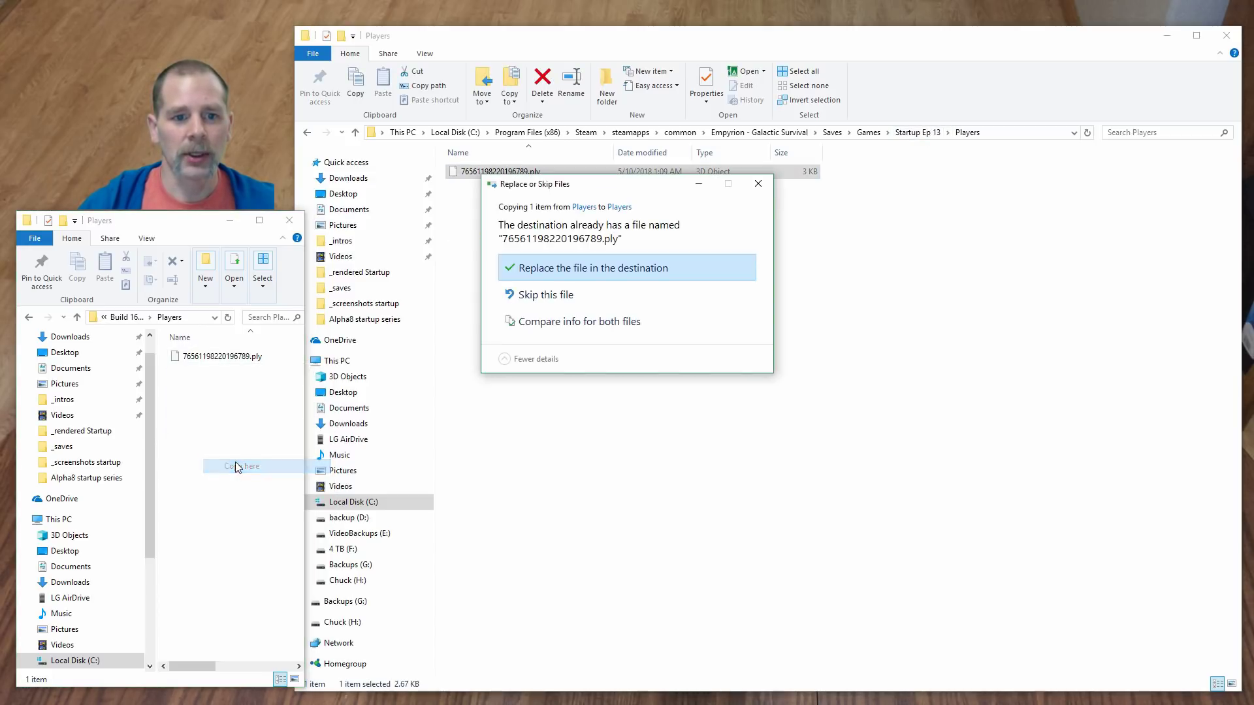
pyautogui.click(550, 268)
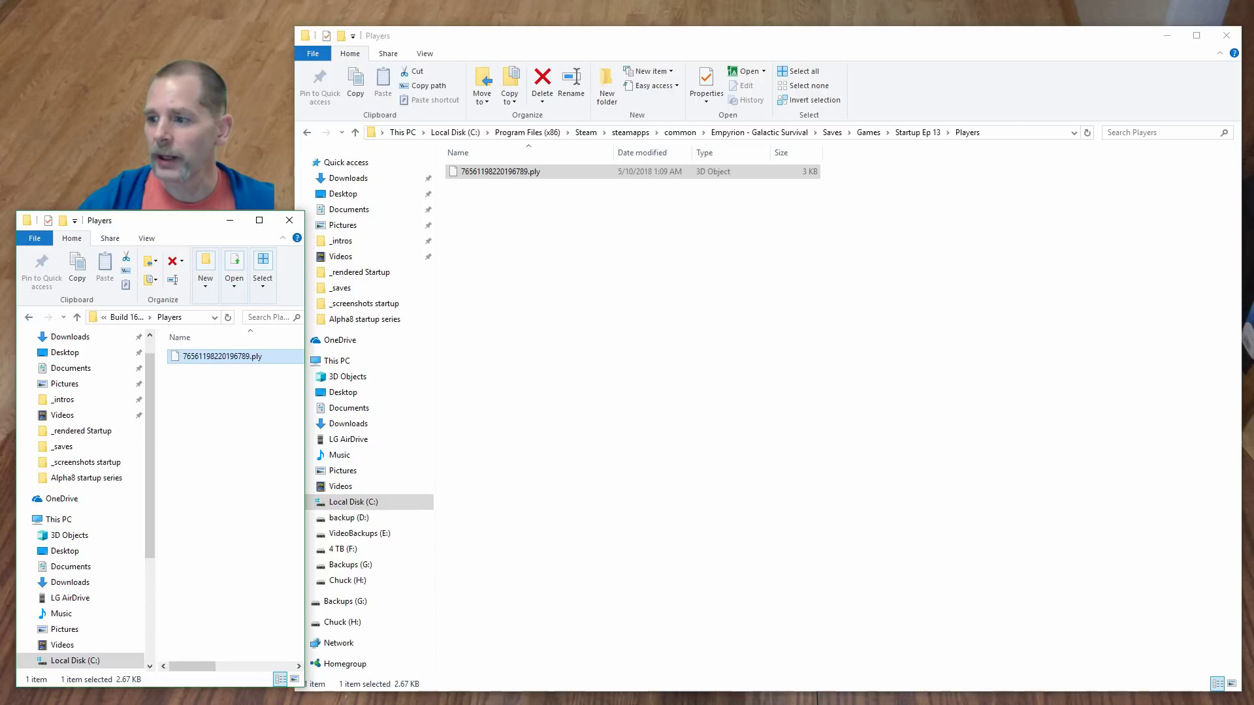
# Switch back to Empyrion and load the Build 1621 survival save from the Resume Game list.
pyautogui.hotkey('alt', 'Tab')
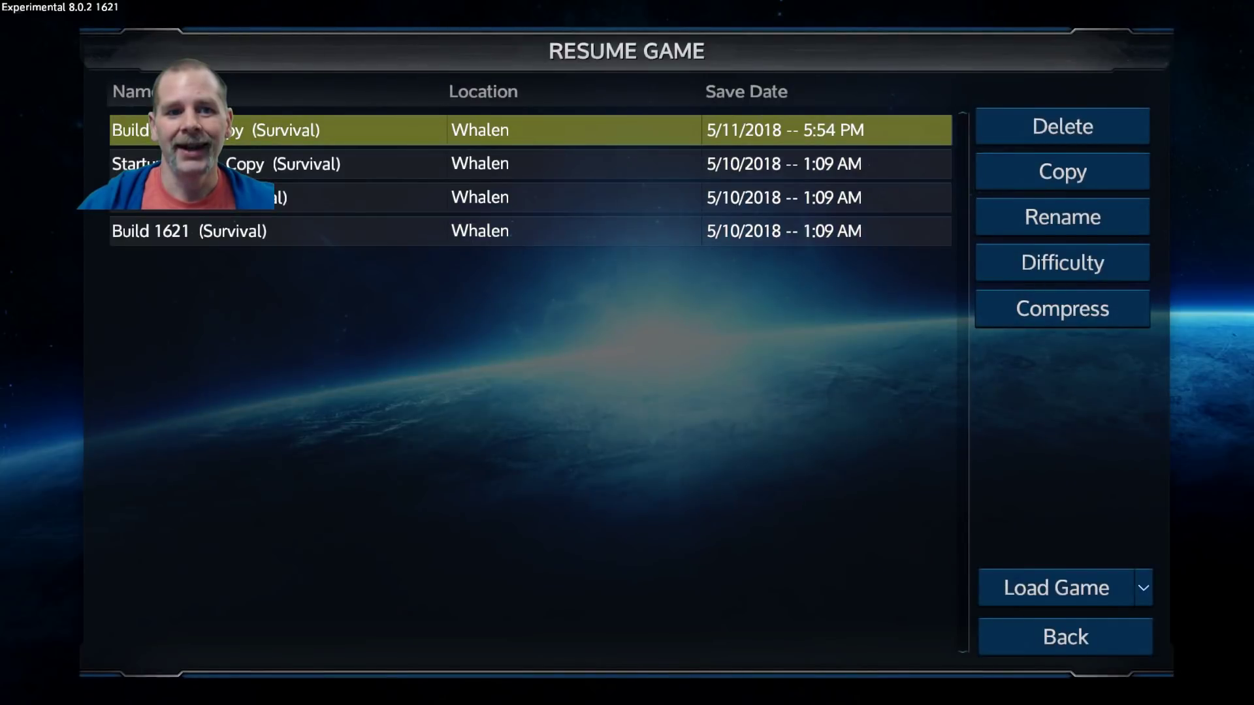
pyautogui.click(214, 232)
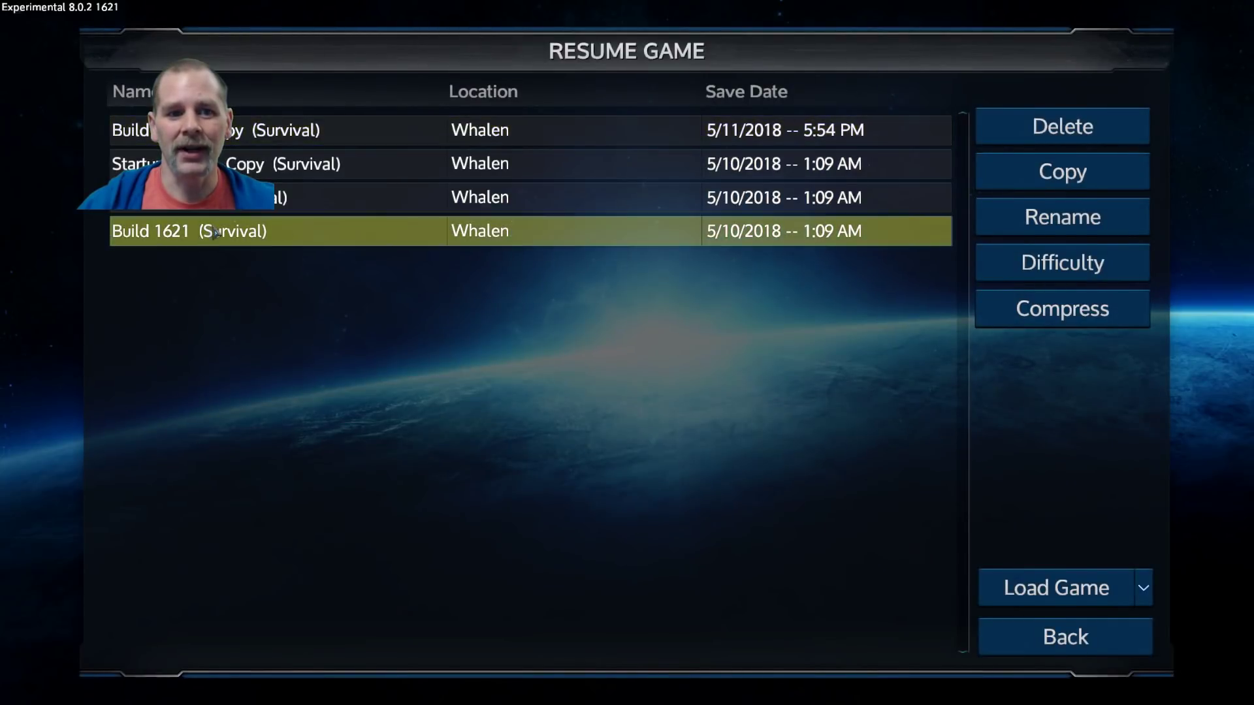
pyautogui.click(1023, 578)
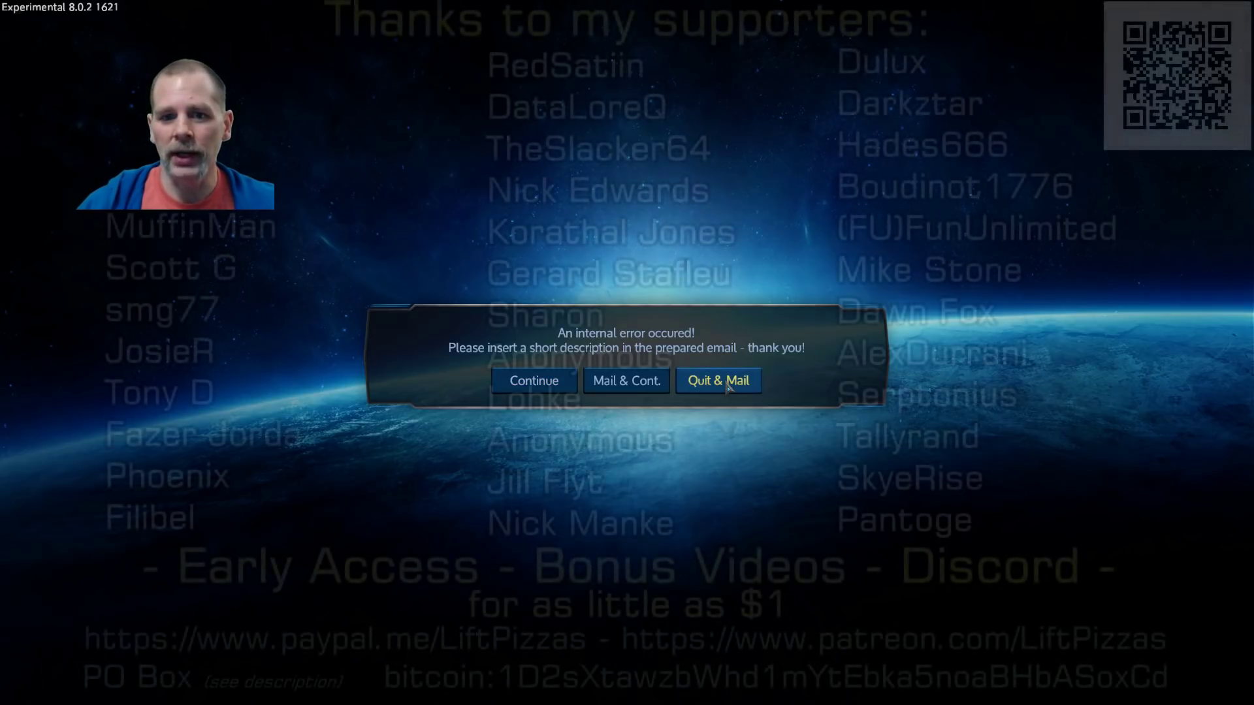
# Quit the game from the internal error dialog with the mail option and minimize the Mail window.
pyautogui.click(726, 385)
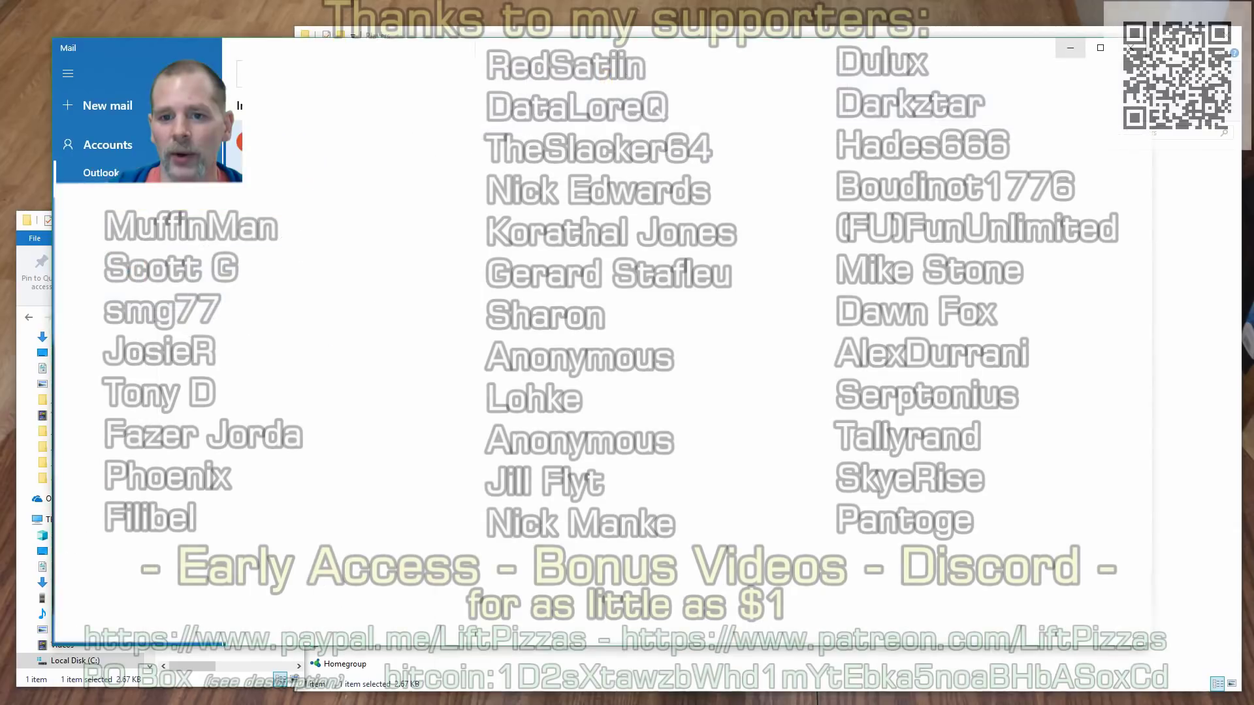
pyautogui.click(1072, 50)
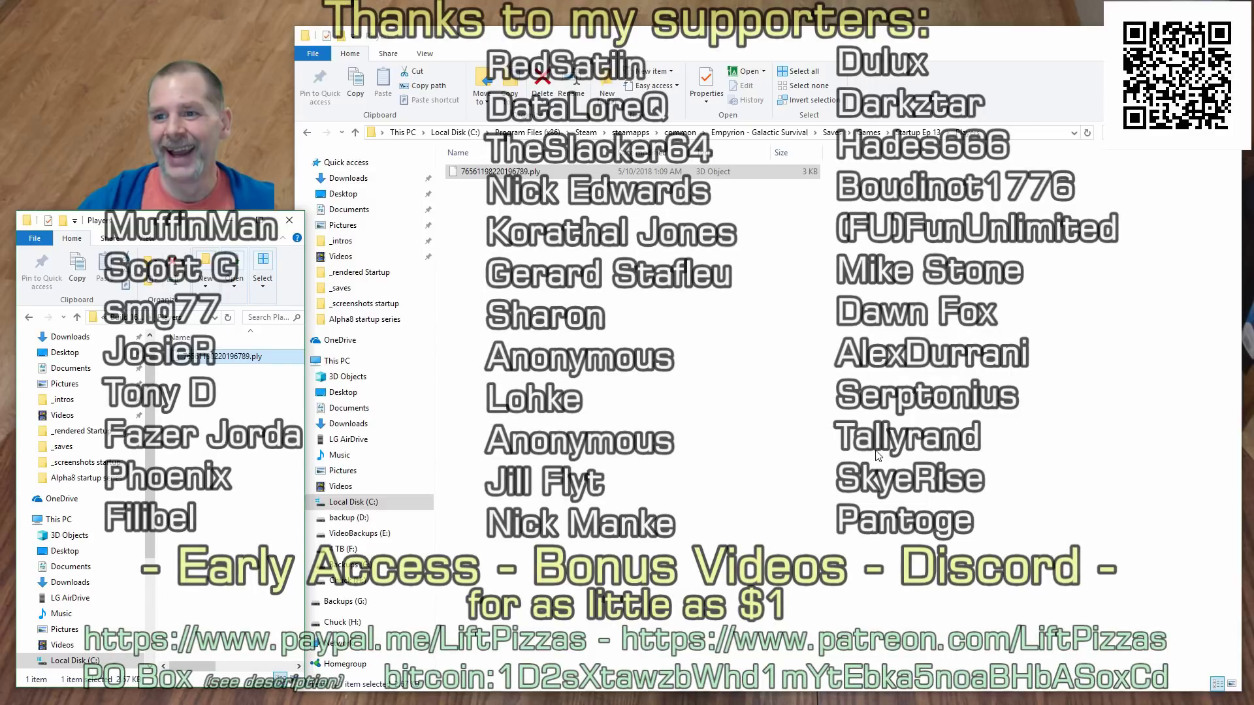